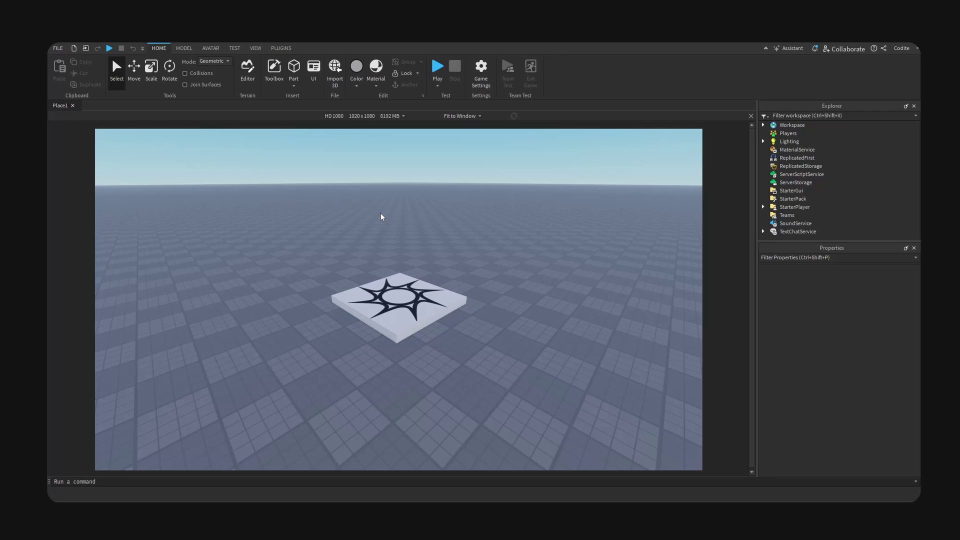
- Open the UI Tools plugin together with its anchor and properties editors
left_click(280, 48)
left_click(412, 80)
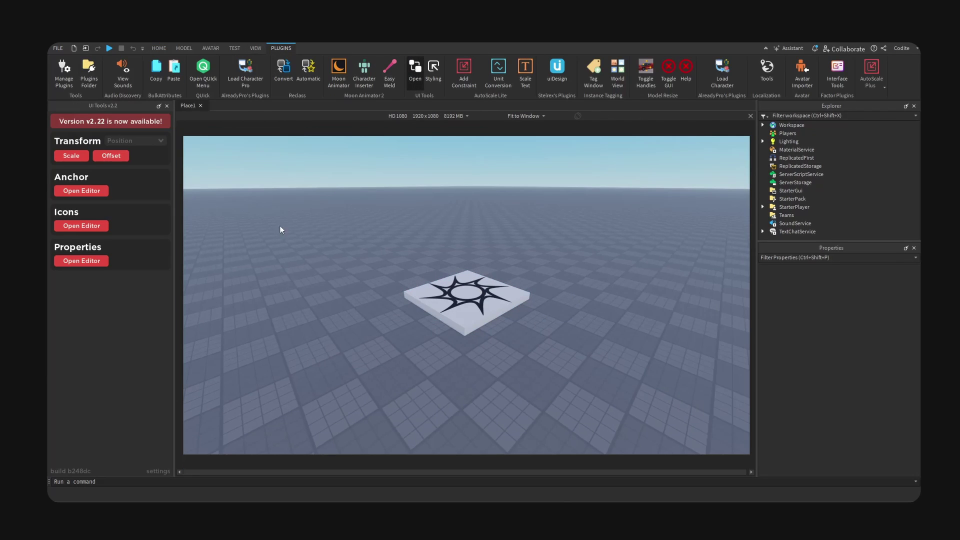
left_click(92, 190)
left_click(83, 260)
- Add a ScreenGui to StarterGui and name it Leaderboard
left_click(806, 192)
left_click(808, 192)
type("scre")
left_click(801, 214)
key("F2")
type("Leaderboard")
key("Return")
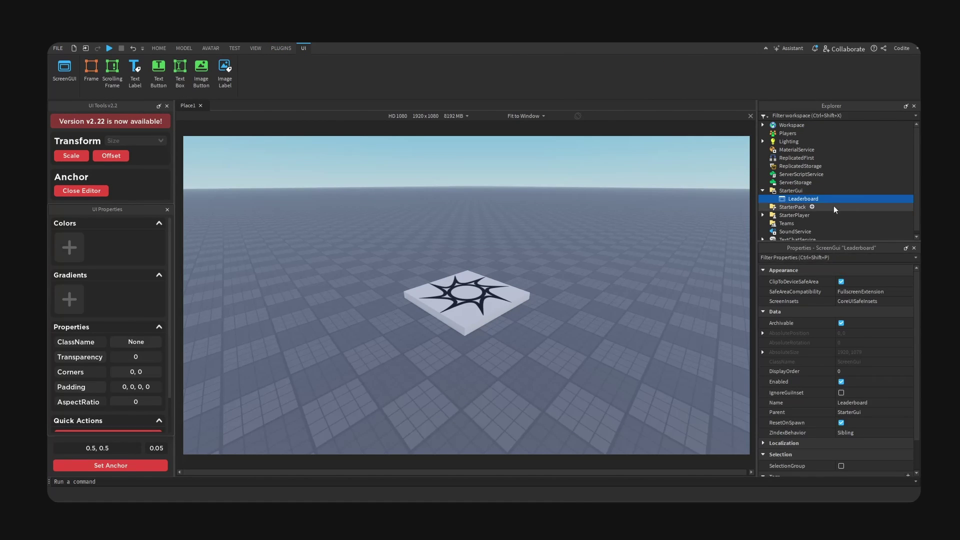
- Add a Frame inside the Leaderboard ScreenGui and name it Canvas
left_click(823, 199)
left_click(805, 212)
key("F2")
type("Canvas")
key("Return")
- Fit Canvas to its parent with a 0.5, 0.5 anchor and remove its background
scroll(128, 401, "down", 2)
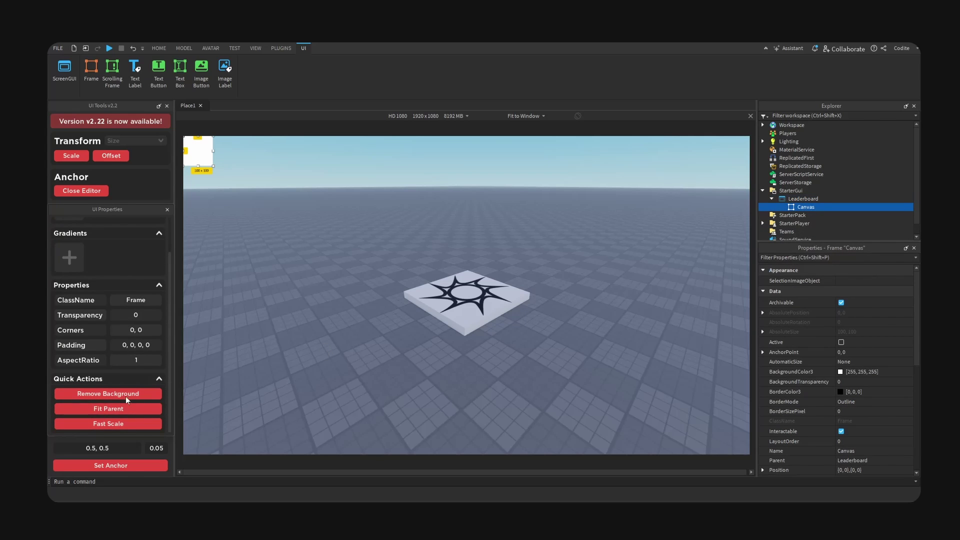
left_click(120, 409)
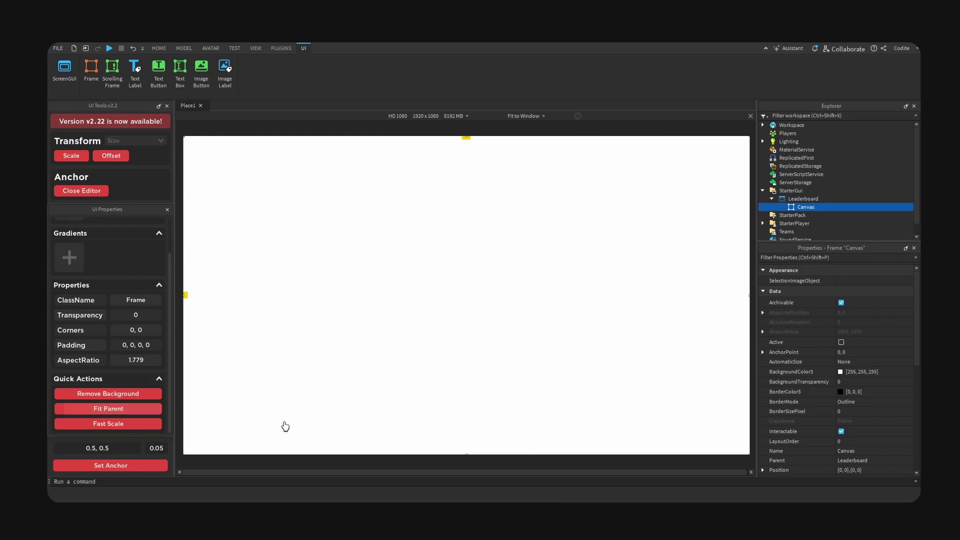
left_click(133, 466)
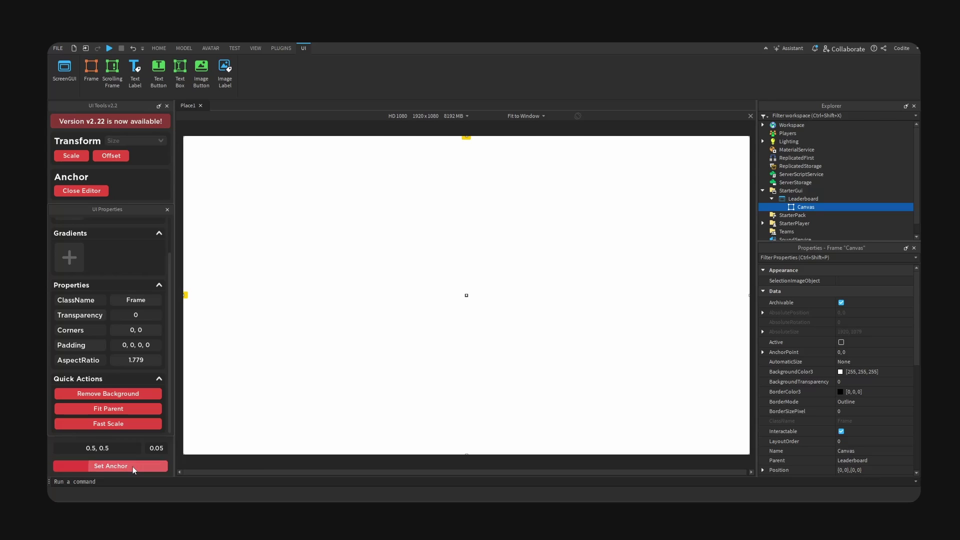
left_click(133, 394)
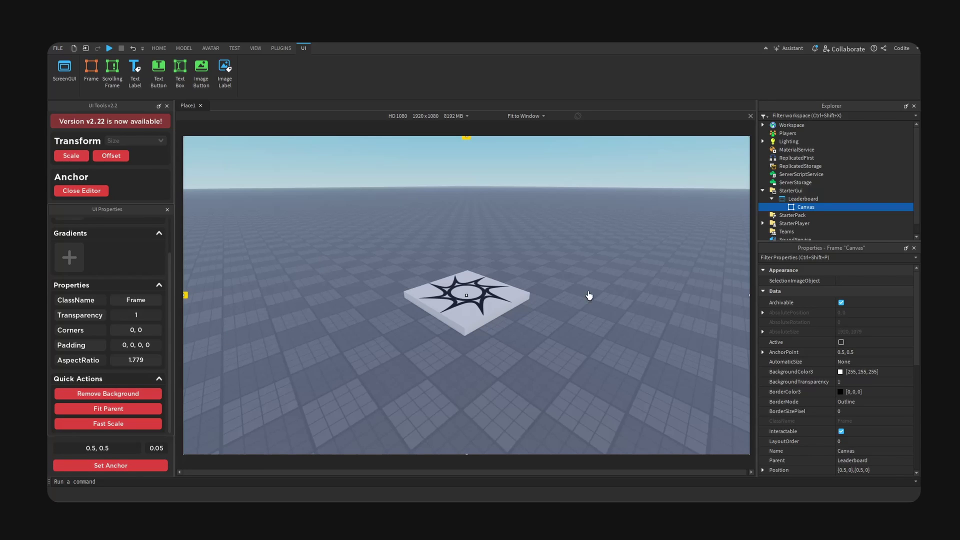
- Add a Frame inside Canvas and centre it with a 0.5, 0.5 anchor
left_click(820, 207)
type("fr")
key("Return")
left_click(803, 215)
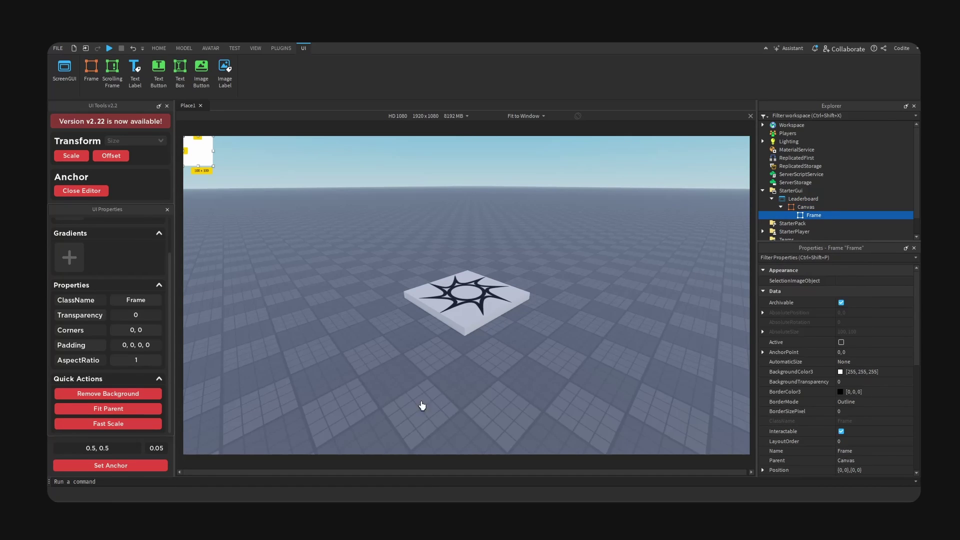
left_click(128, 465)
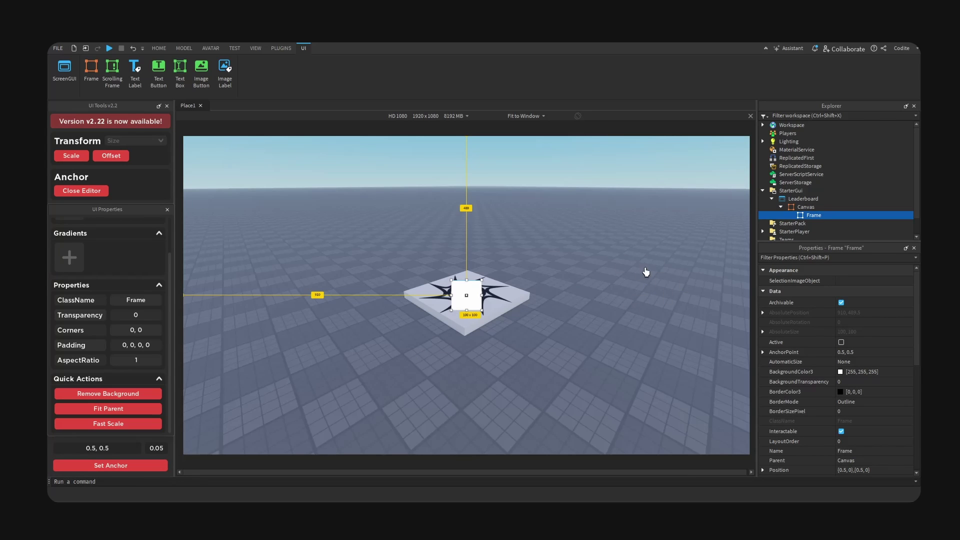
- Enlarge the new frame to about 737 by 819 pixels and place it in the left half of Canvas
right_click_drag(613, 283, 608, 282)
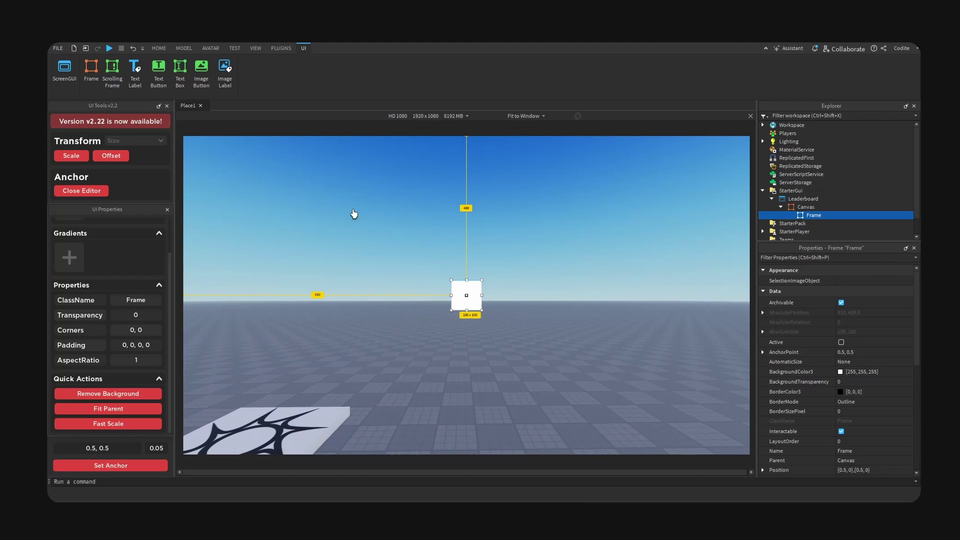
left_click_drag(453, 284, 330, 166)
left_click_drag(481, 311, 550, 410)
left_click_drag(490, 324, 439, 333)
- Paste a copy of the frame into Canvas, place it beside the original and shorten it to about 326 pixels high
key("ctrl+d")
key("ctrl+v")
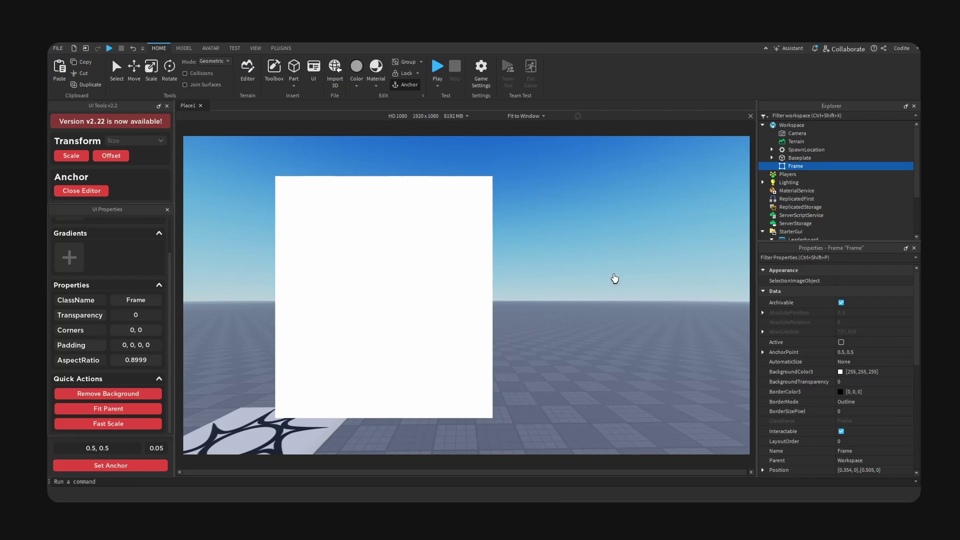
key("Delete")
left_click_drag(917, 171, 916, 206)
left_click(809, 188)
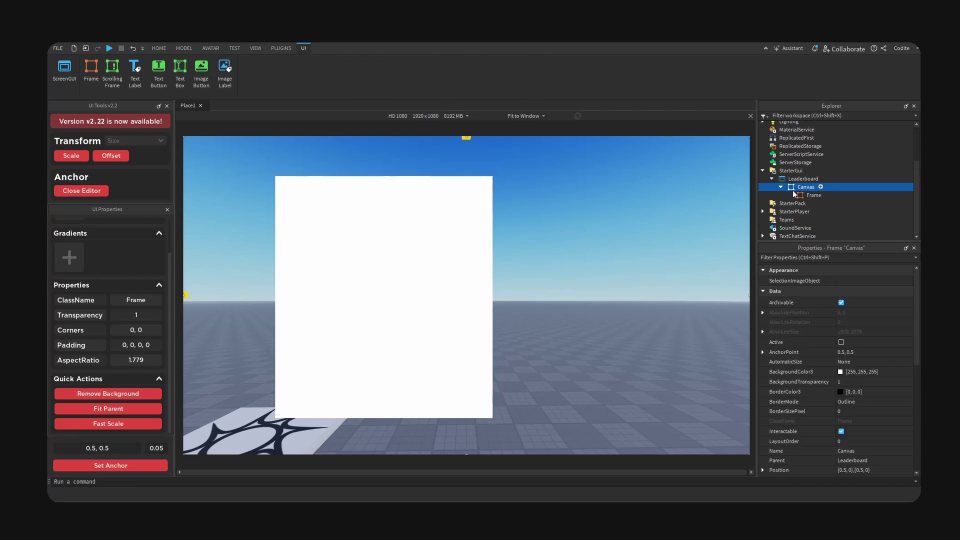
key("ctrl+shift+v")
left_click_drag(401, 301, 628, 301)
left_click_drag(614, 416, 615, 272)
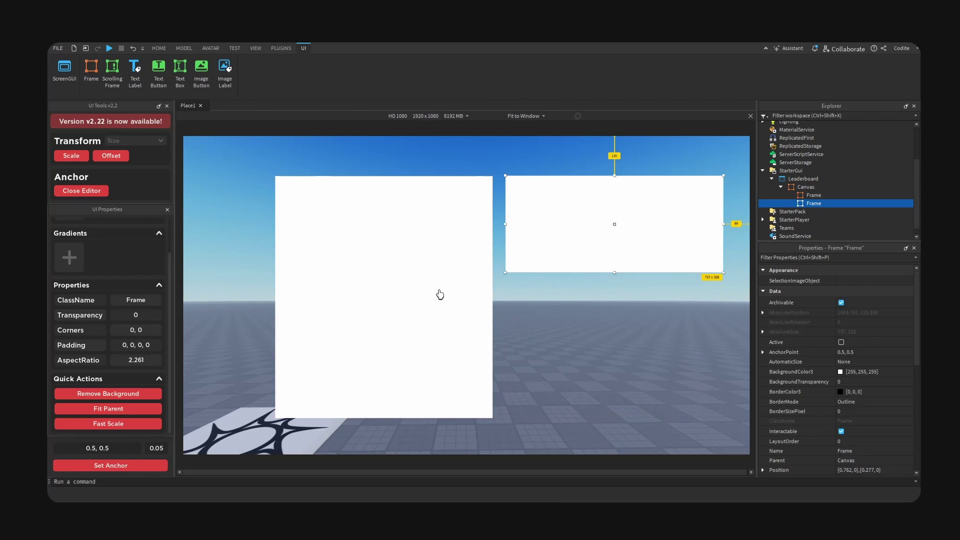
- Shorten the original frame to about 406 pixels high and stack it below the copy in the centre of Canvas
left_click_drag(430, 295, 648, 368)
left_click_drag(615, 281, 625, 401)
left_click_drag(635, 435, 635, 316)
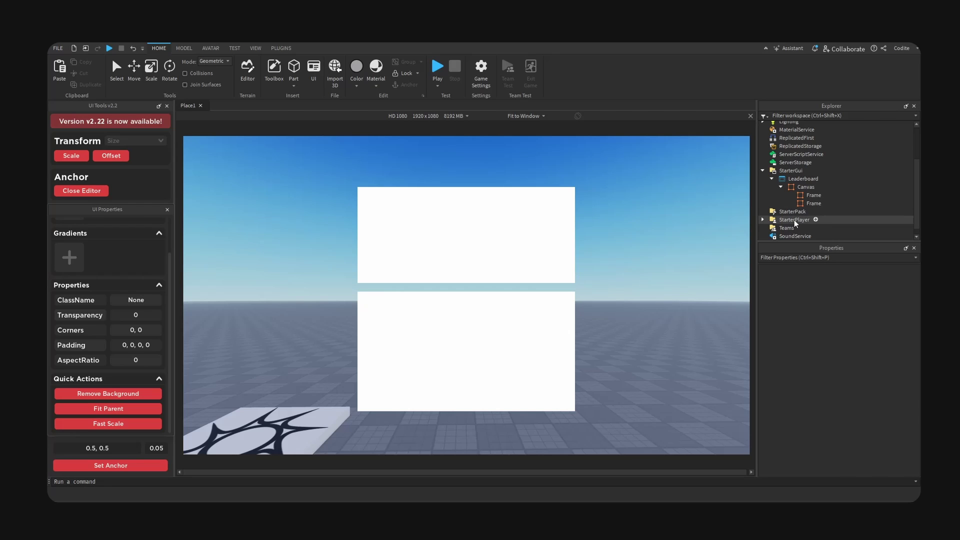
- Delete the copied frame and centre the remaining one with a 0.5, 0.5 anchor
left_click(813, 203)
left_click(810, 196)
left_click(813, 202)
key("Delete")
left_click(812, 196)
left_click(124, 465)
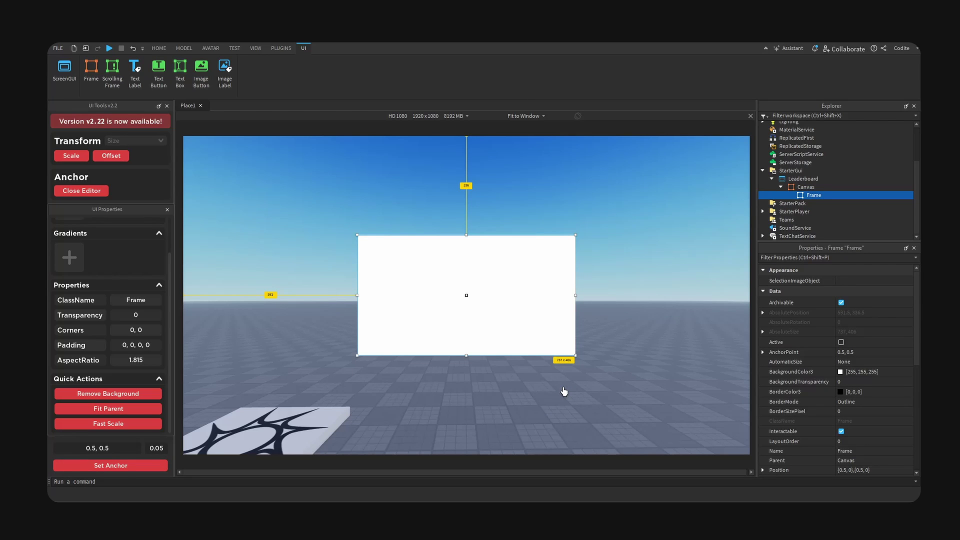
- Set Canvas's background transparency to 0.3 and its background color to black
left_click(806, 186)
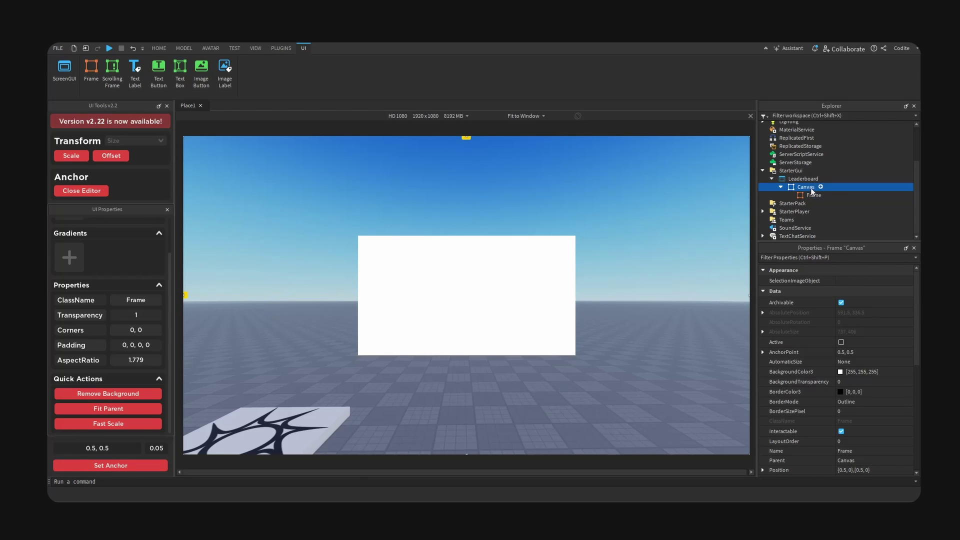
left_click(852, 382)
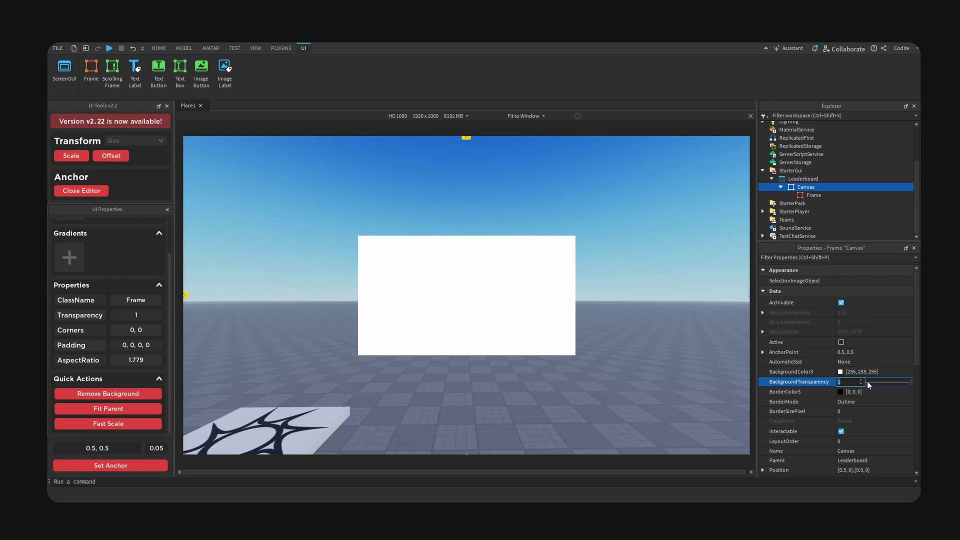
type("0.3")
key("Return")
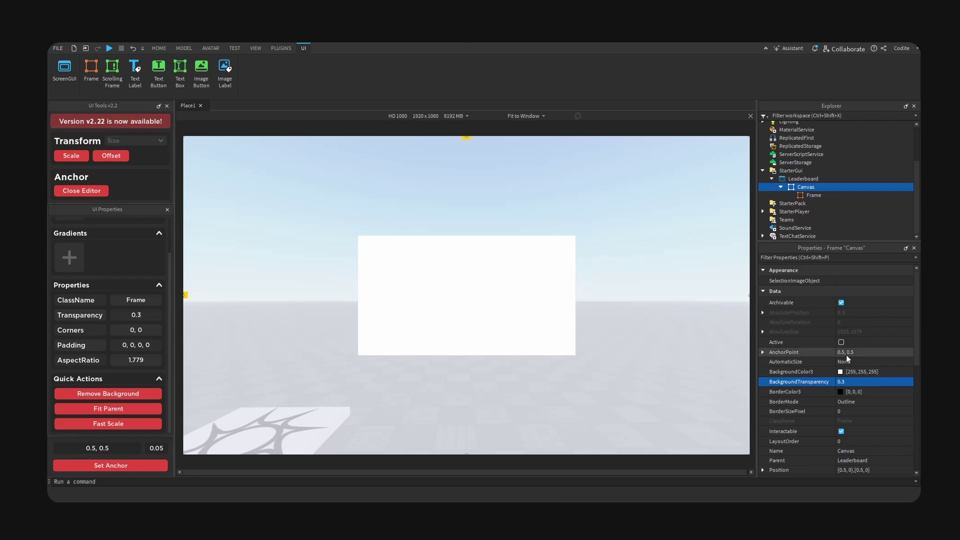
left_click(841, 371)
left_click_drag(591, 274, 581, 332)
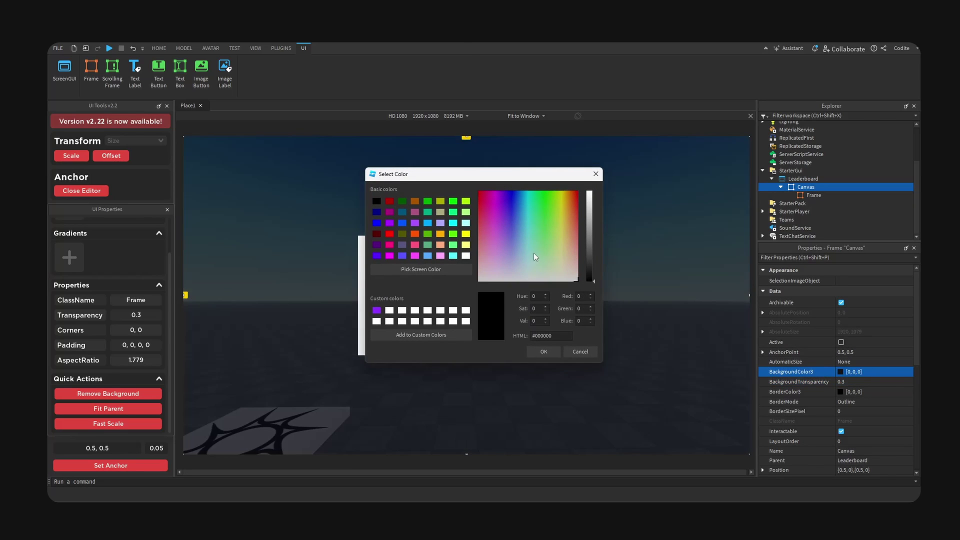
left_click(543, 351)
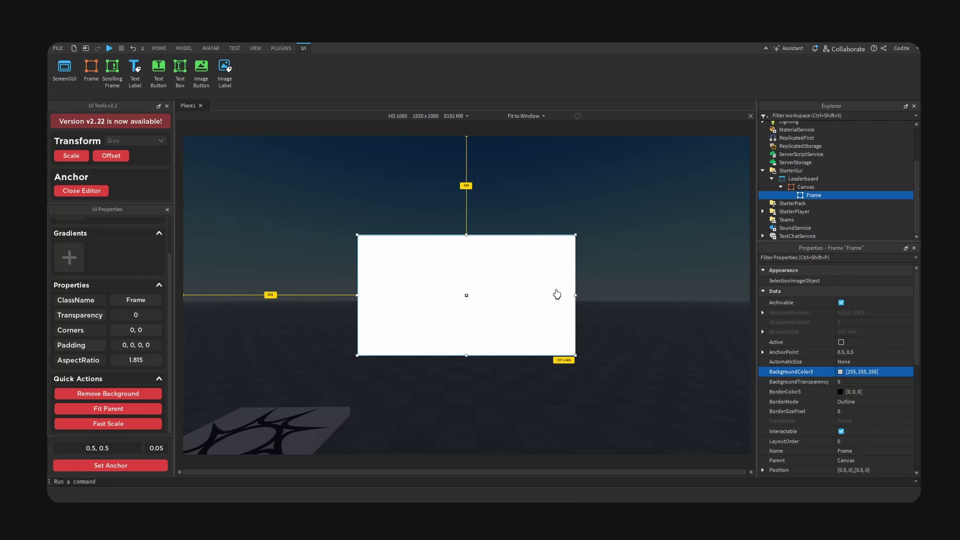
- Reshape the frame inside Canvas into a tall portrait rectangle and centre it with a 0.5, 0.5 anchor
left_click_drag(514, 295, 431, 258)
left_click_drag(479, 315, 434, 425)
left_click_drag(384, 353, 485, 360)
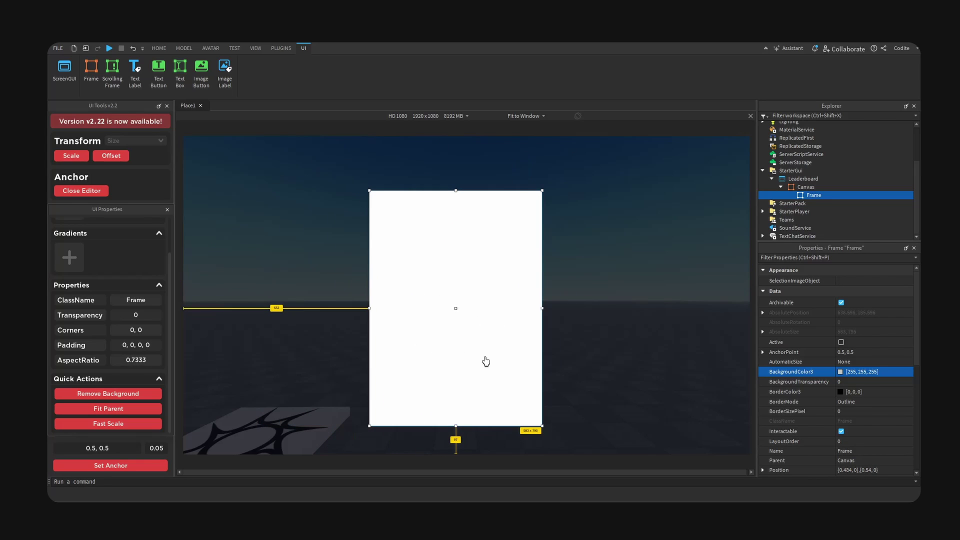
left_click(150, 466)
left_click_drag(377, 176, 294, 201)
key("ctrl+z")
left_click(790, 196)
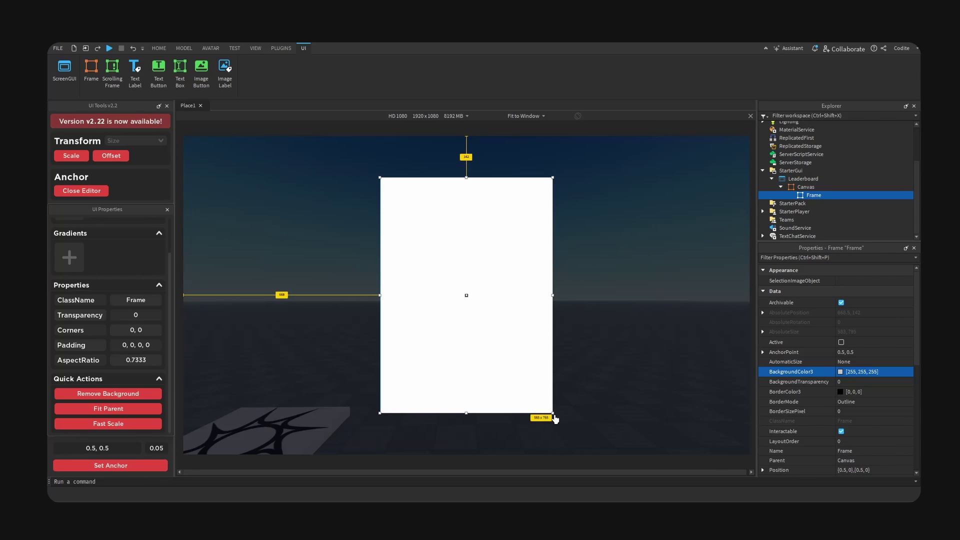
- Resize the frame to a centred landscape rectangle of about 1220 by 720 pixels and rename it Container
left_click_drag(553, 413, 743, 392)
left_click(150, 467)
double_click(813, 196)
type("Container")
key("Return")
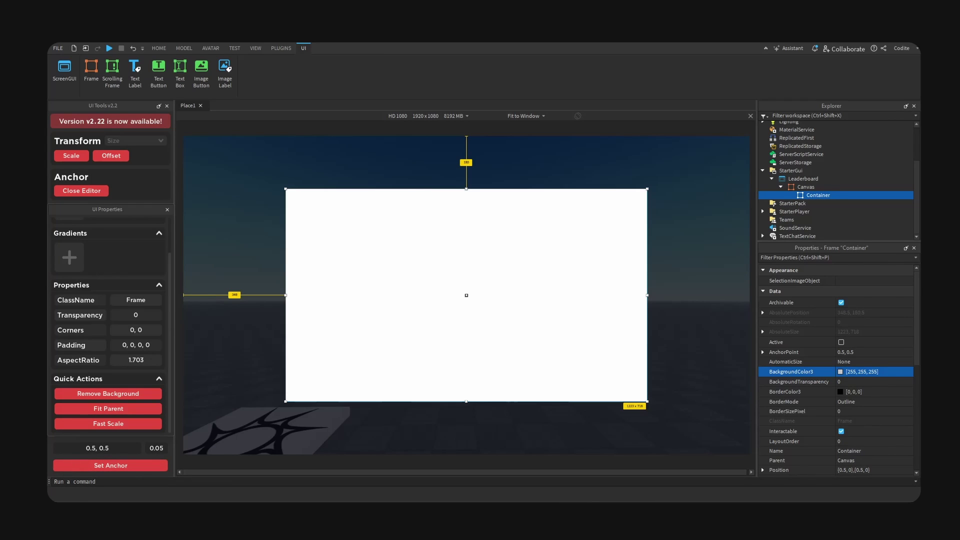
- Set Container's background color to red (255, 0, 4) and its background transparency to 0.9
left_click(841, 372)
left_click(479, 192)
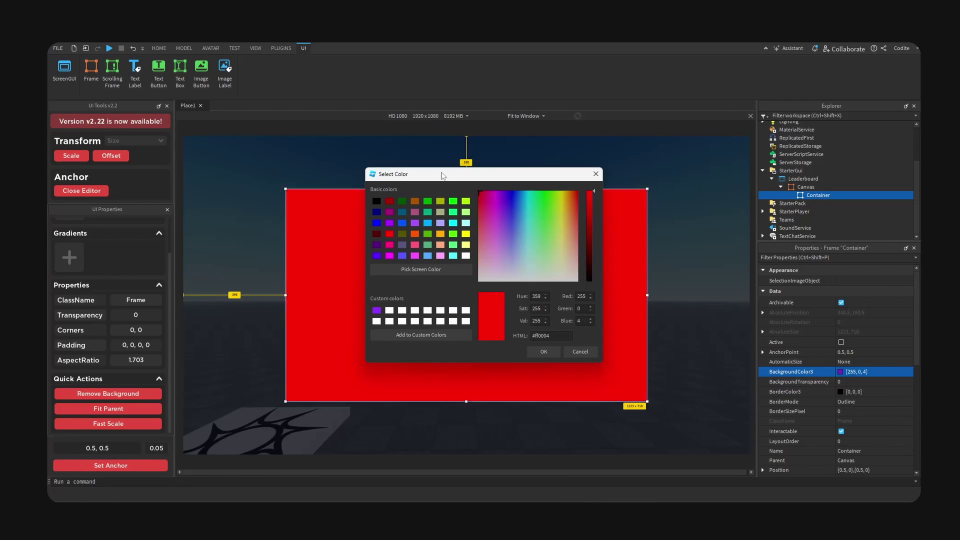
left_click(544, 353)
left_click(868, 383)
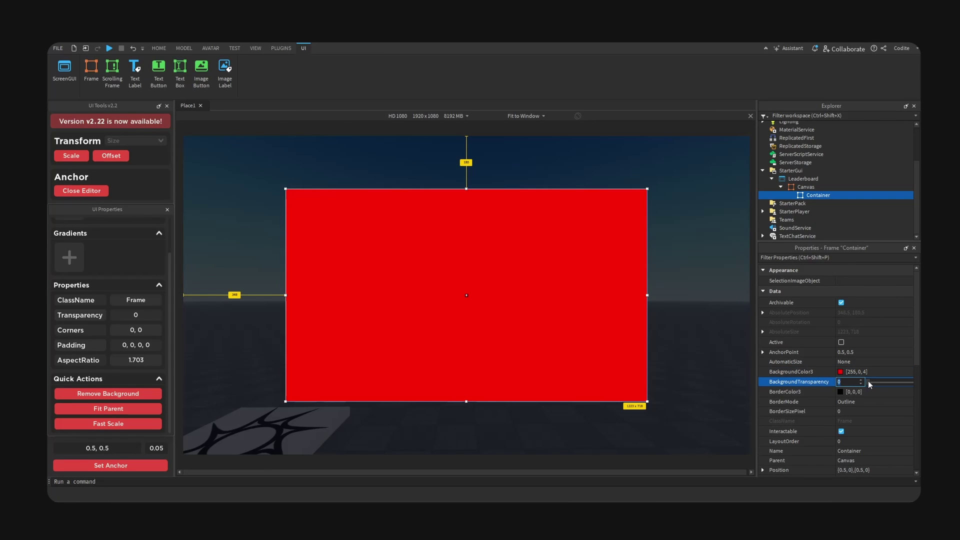
type("0.9")
key("Return")
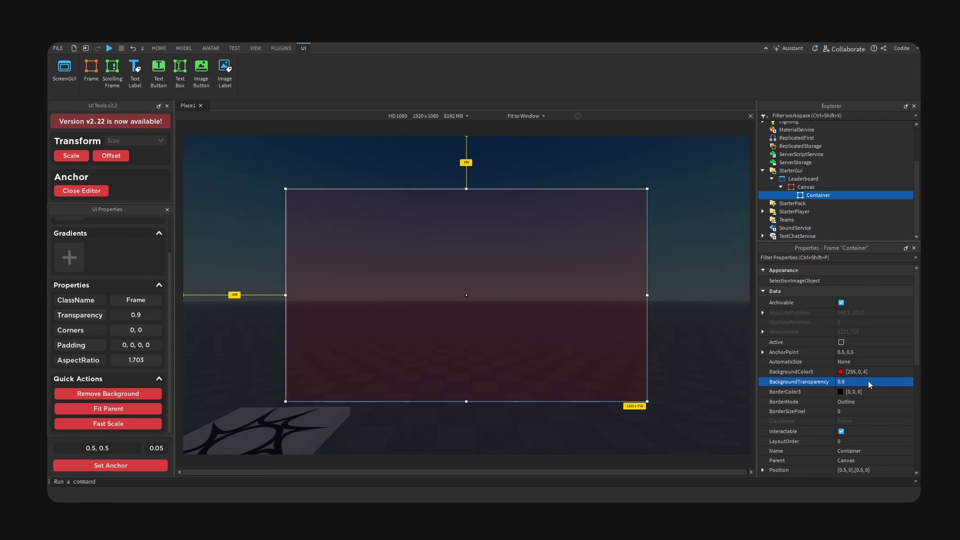
- Enlarge Container to about 1387 by 752 pixels and recentre it with a 0.5, 0.5 anchor
right_click_drag(711, 235, 710, 237)
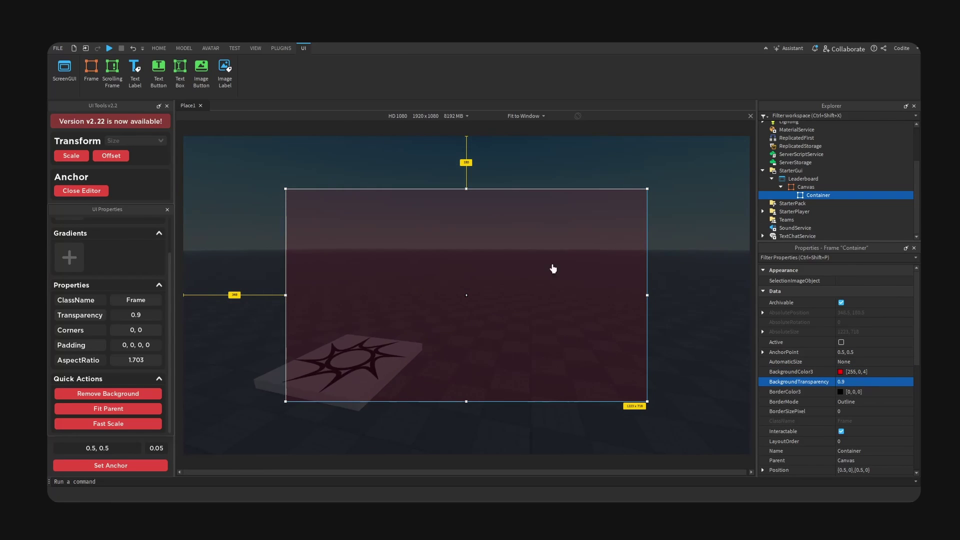
left_click_drag(647, 406, 696, 412)
left_click(125, 465)
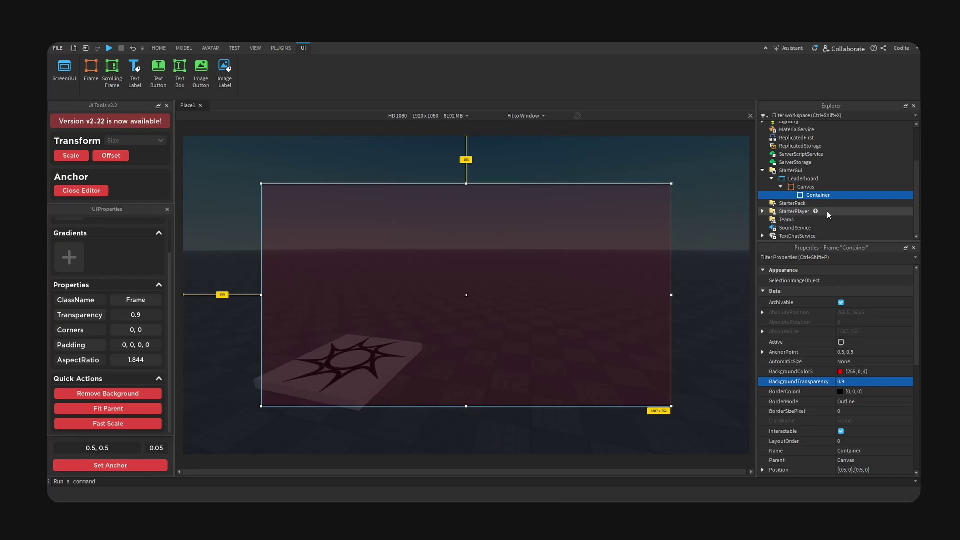
- Add a Frame inside Container and name it Title
left_click(839, 195)
left_click(817, 218)
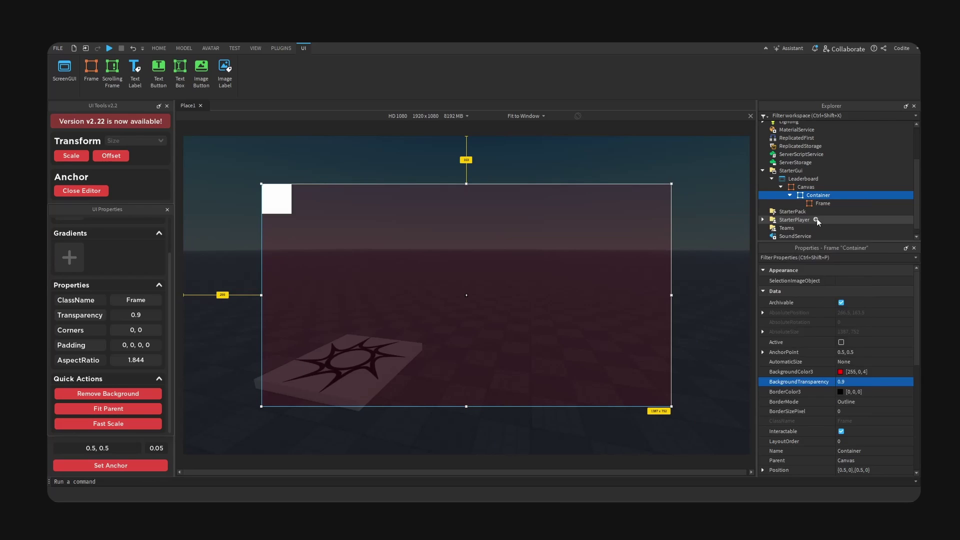
left_click(828, 204)
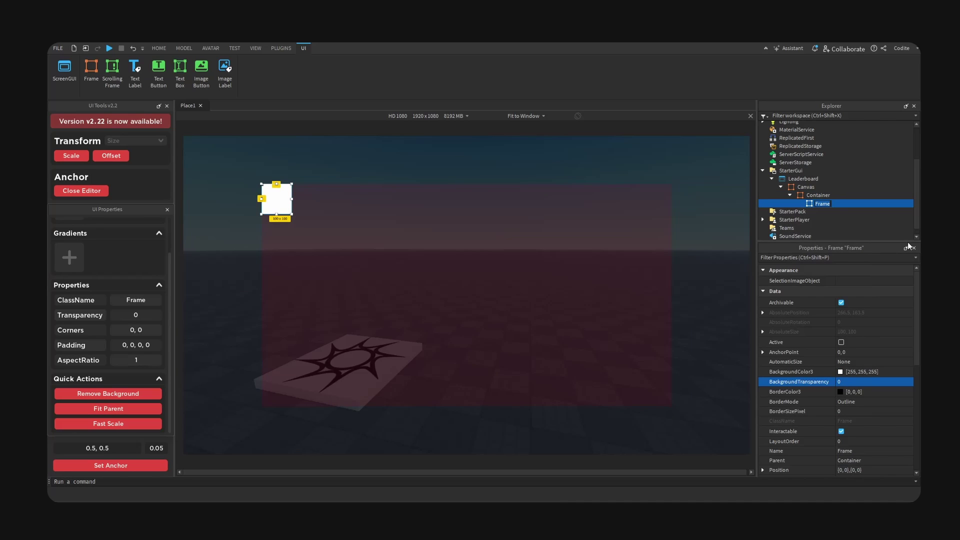
type("Title")
key("Return")
- Make Title a full-width strip about 50 pixels high along Container's top edge, with a 0.5, 0.5 anchor
left_click(115, 467)
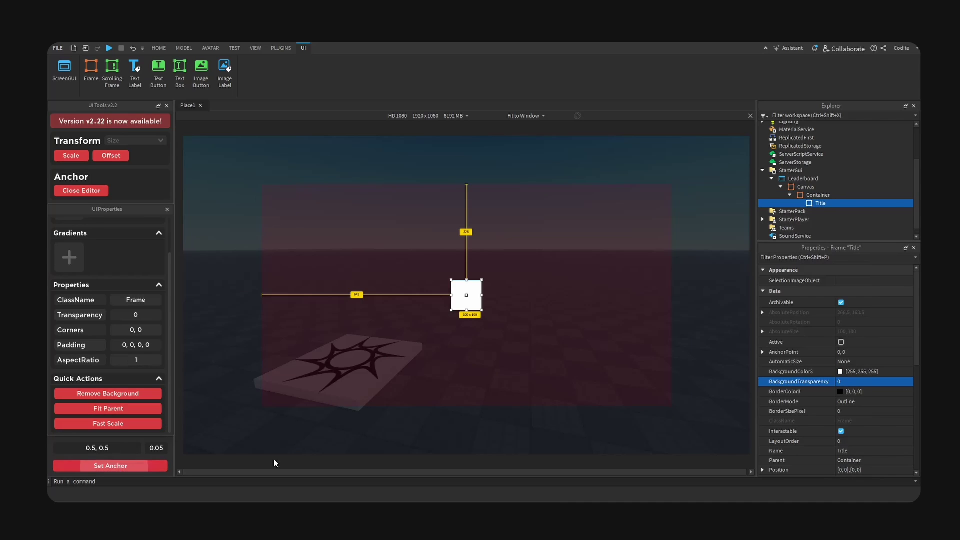
left_click(137, 409)
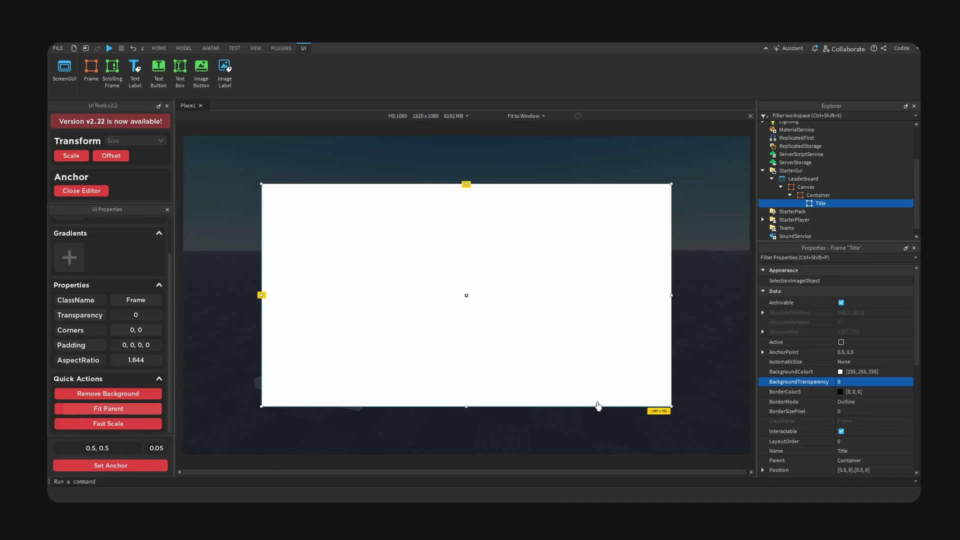
left_click_drag(467, 407, 506, 199)
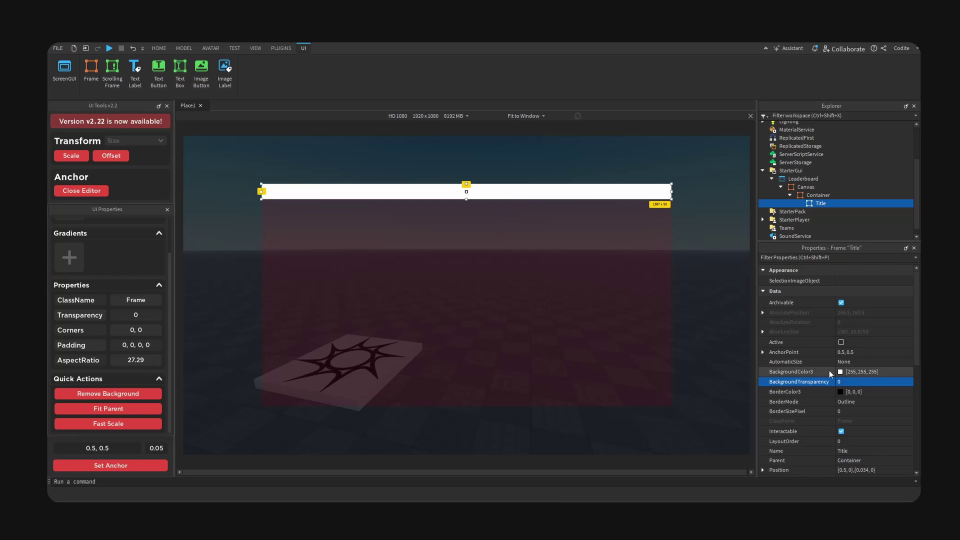
- Add a UICorner to Title and set its corner radius to offset 0 and scale 0.2
left_click(835, 204)
type("cor")
key("Return")
left_click(763, 281)
left_click(881, 299)
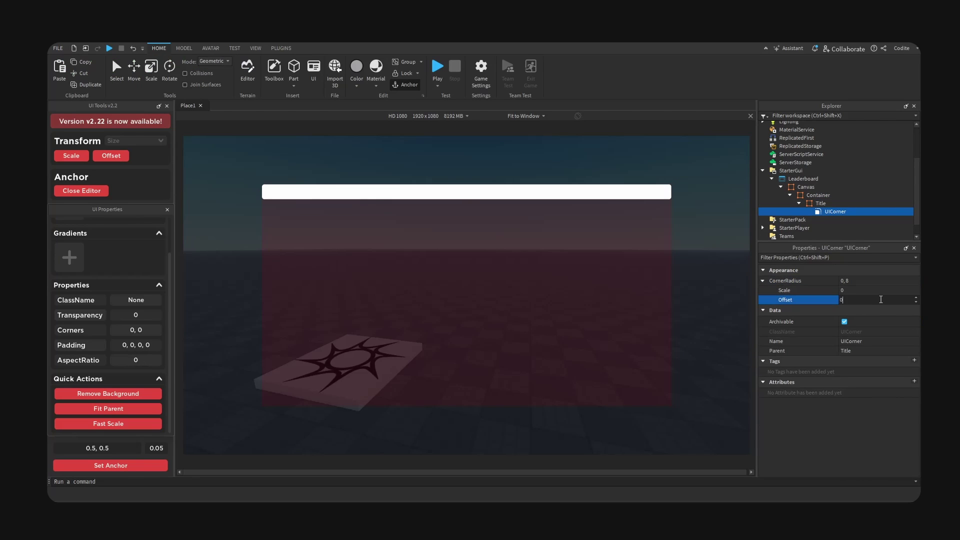
type("0")
left_click(876, 290)
type(".2")
key("Return")
- Increase the Title frame's height to about 60 pixels by extending its lower edge
left_click(582, 194)
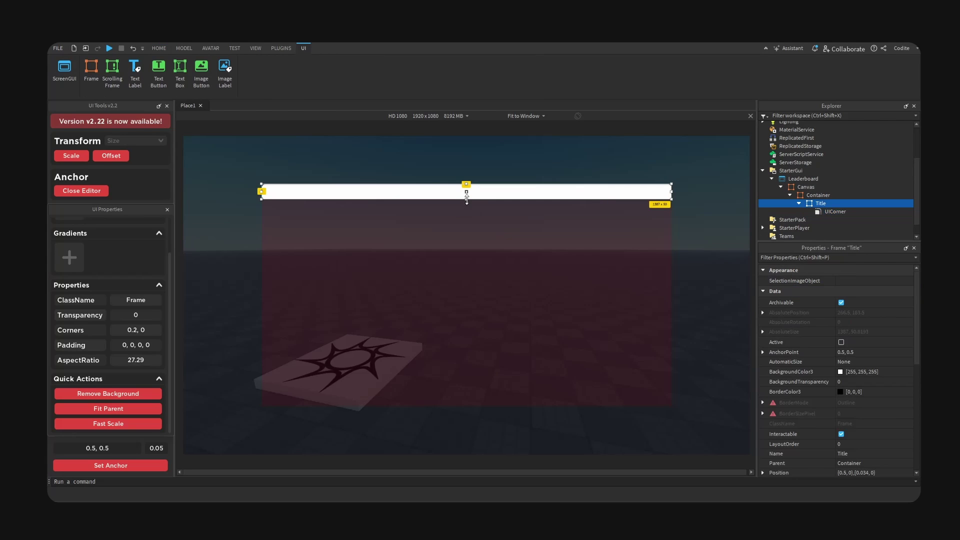
left_click_drag(466, 198, 467, 202)
left_click(524, 116)
left_click(531, 118)
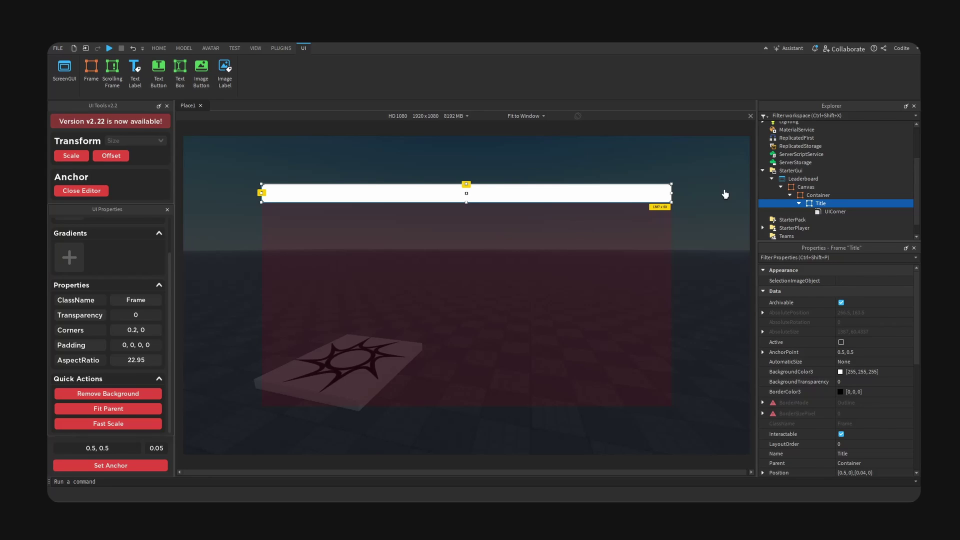
- Add a UIGradient to the Title frame and set its rotation to -90
left_click(799, 204)
left_click(809, 197)
left_click(820, 204)
left_click(832, 204)
type("grad")
key("Return")
left_click(830, 220)
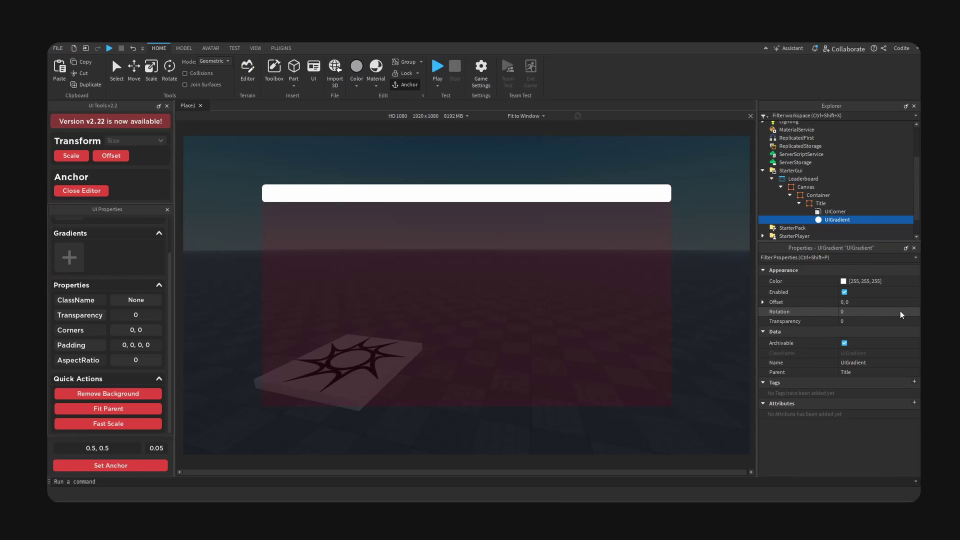
left_click(901, 313)
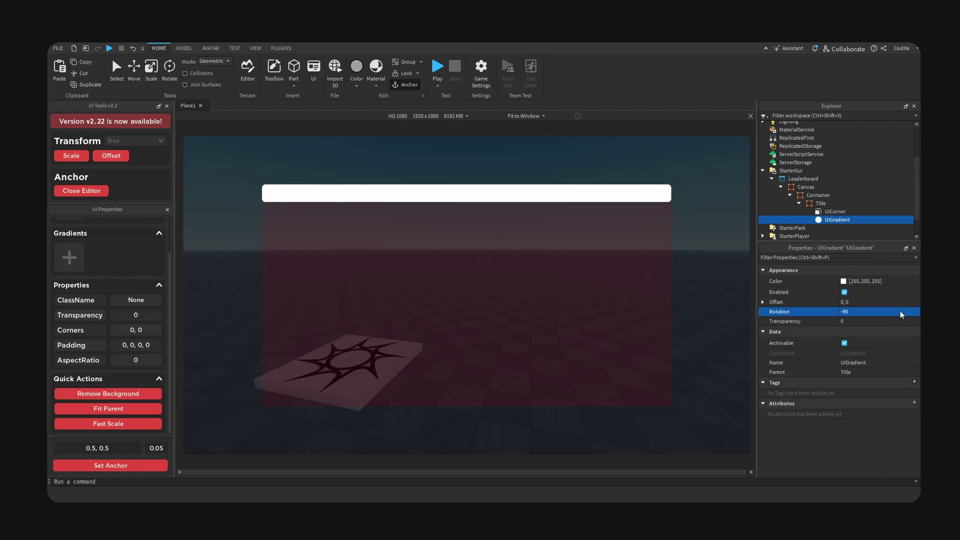
- Set the starting color of Title's gradient to dark grey #121212
left_click(890, 281)
left_click(913, 281)
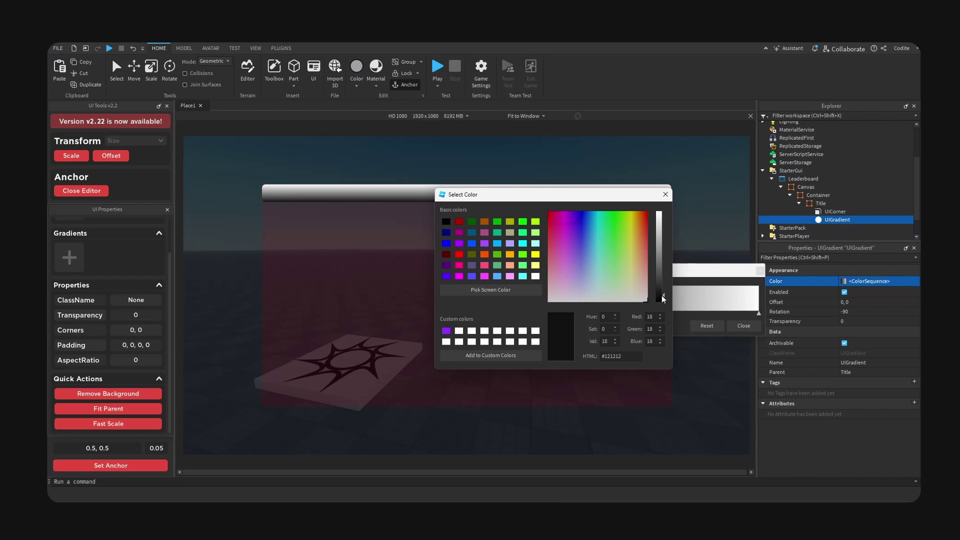
left_click(666, 194)
- Set the end color of Title's gradient to grey #262626 and close the color sequence editor
left_click(759, 313)
left_click(590, 325)
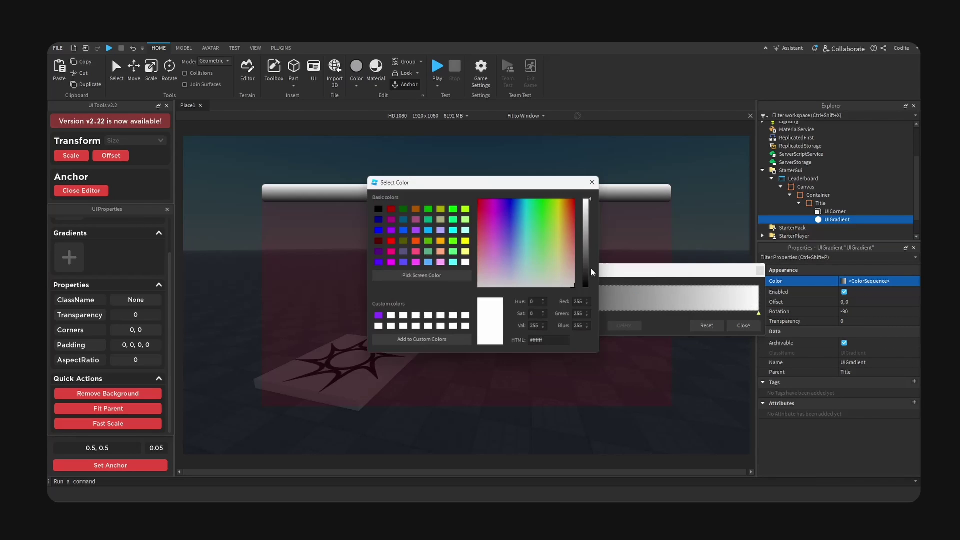
left_click_drag(544, 182, 720, 219)
left_click_drag(768, 270, 766, 314)
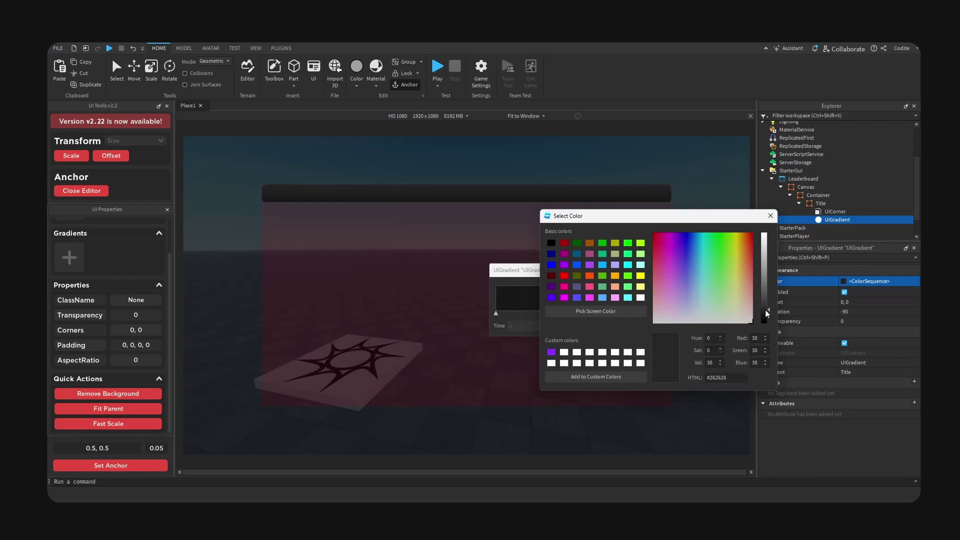
left_click(770, 215)
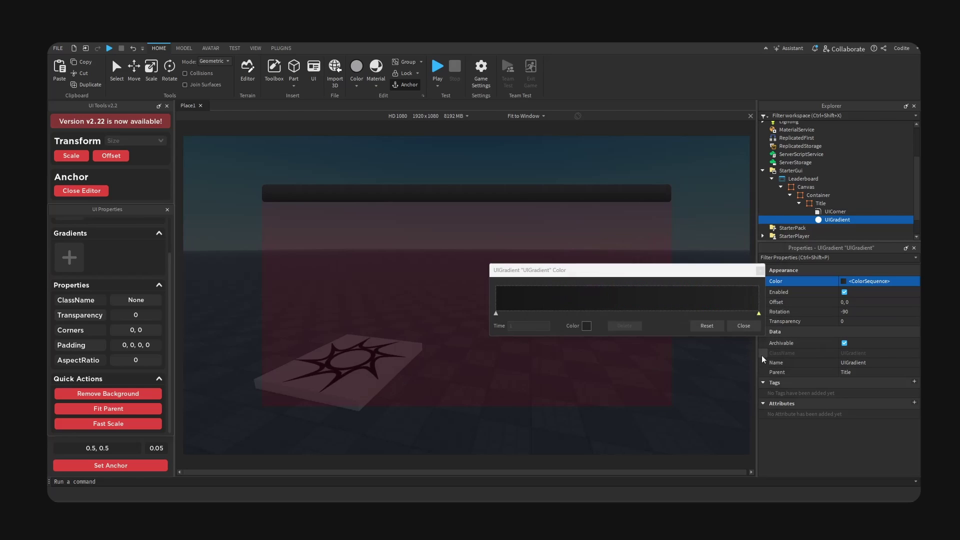
left_click(747, 328)
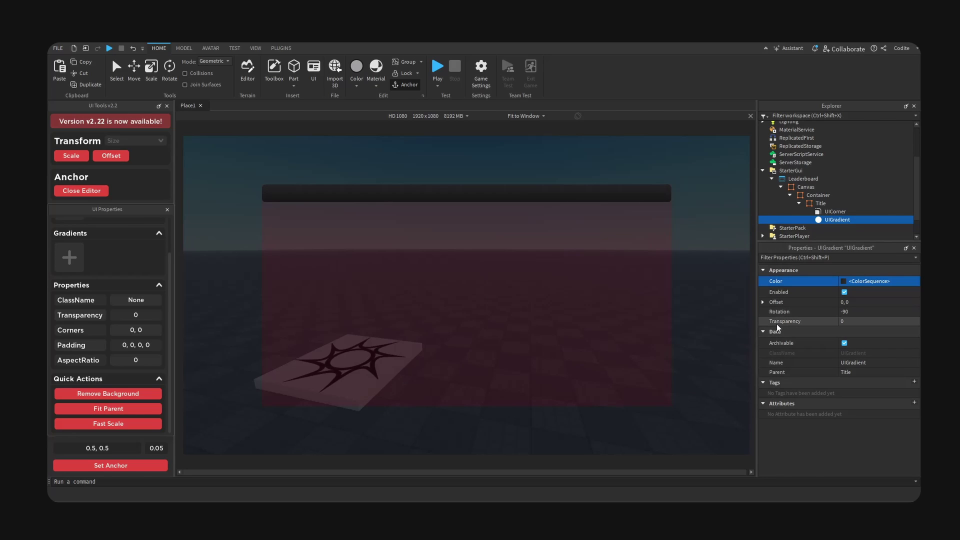
- Add a Frame inside Container, give it a 0.5, 0.5 anchor and fit it to its parent
left_click(818, 195)
right_click(836, 196)
left_click(832, 216)
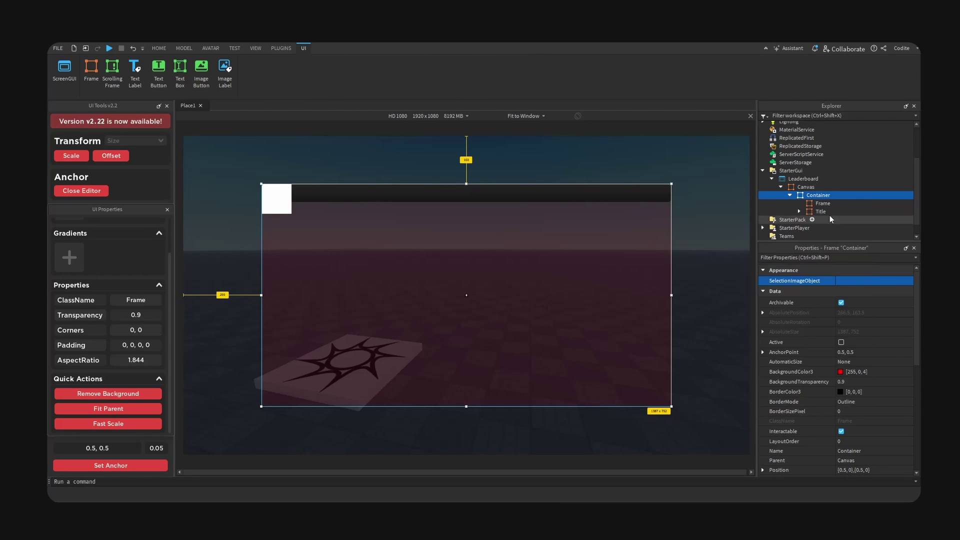
left_click(277, 200)
left_click(110, 465)
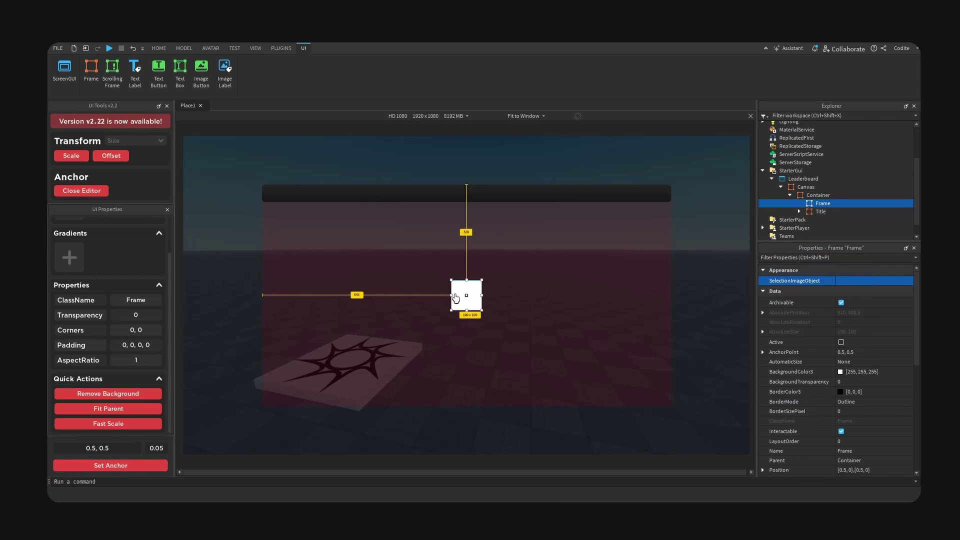
left_click(125, 410)
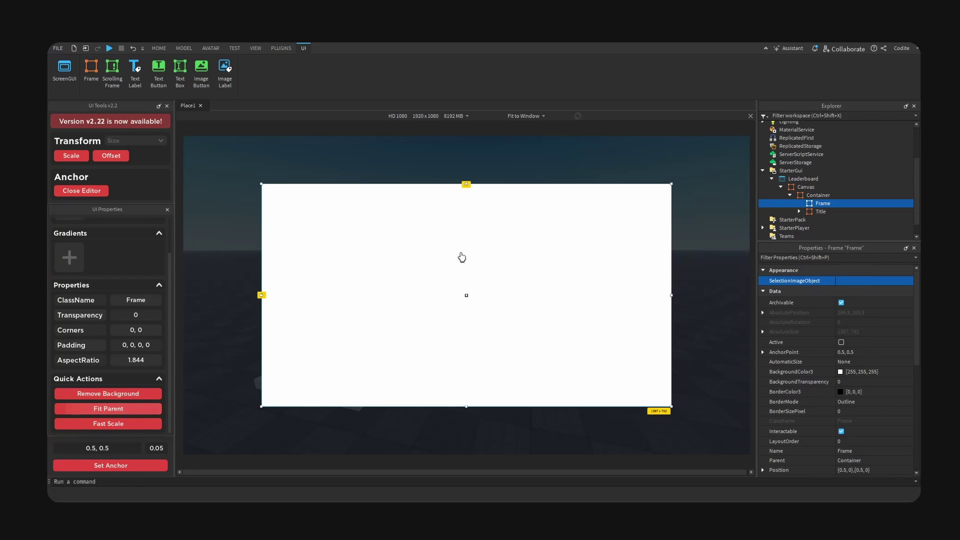
- Lower the new frame's upper edge to leave a small gap below Title, about 665 pixels high, keeping a 0.5, 0.5 anchor
left_click_drag(464, 186, 466, 211)
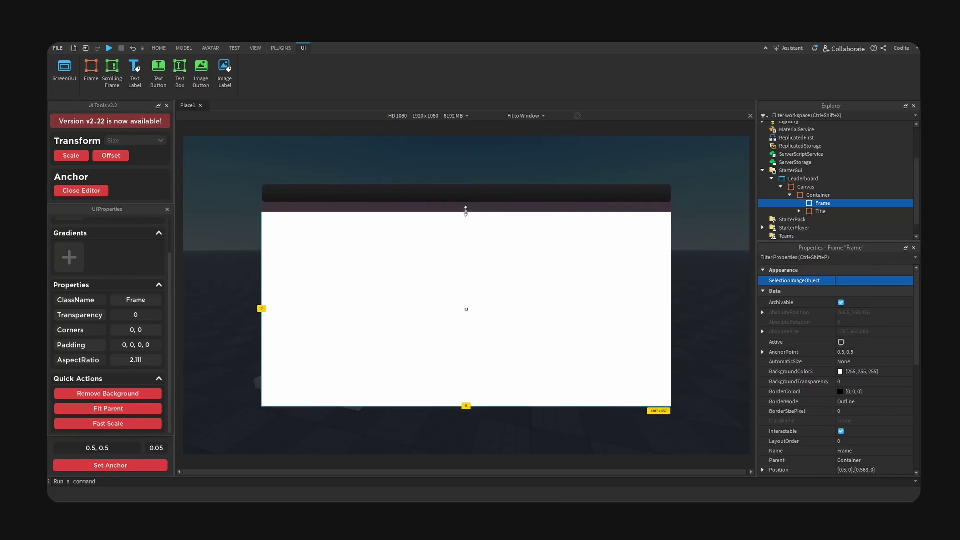
left_click(110, 467)
left_click_drag(481, 266, 480, 280)
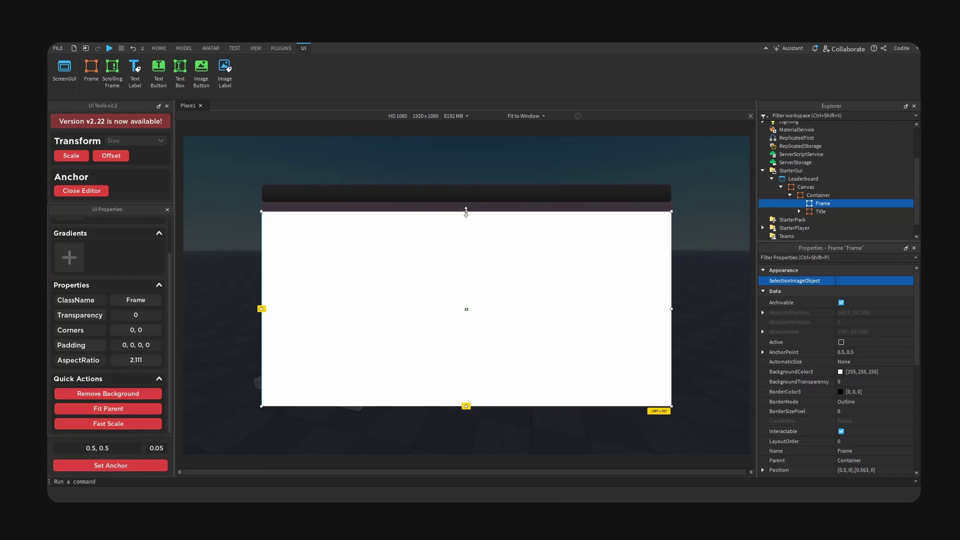
mouse_move(466, 212)
left_mouse_down()
mouse_move(467, 221)
mouse_move(480, 210)
left_mouse_up()
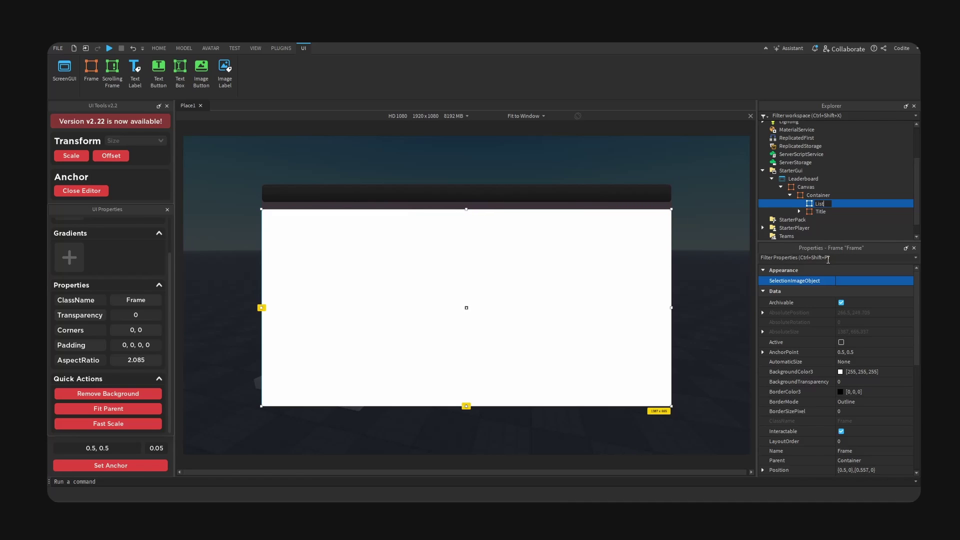
- Name the new frame List and set its background transparency to 0.9
key("Return")
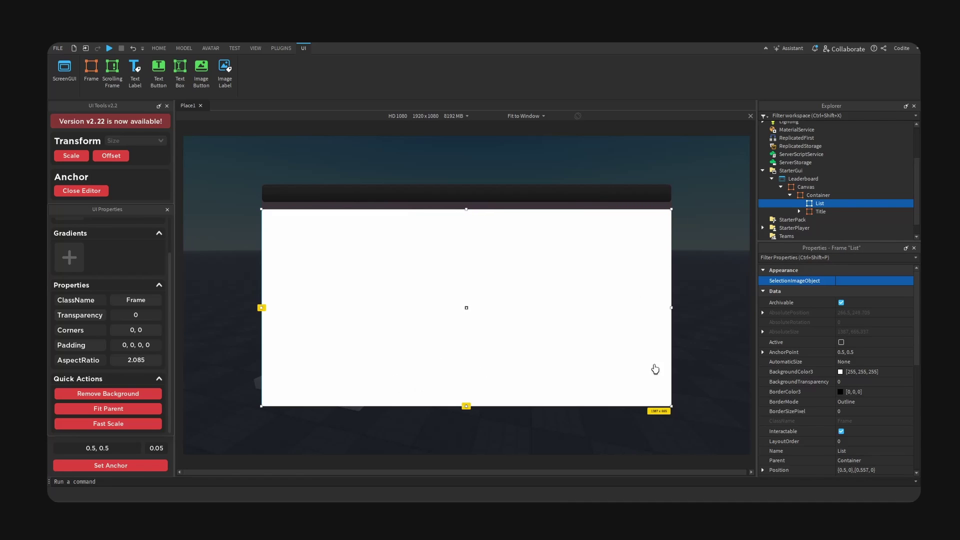
left_click(896, 382)
type(".9")
key("Return")
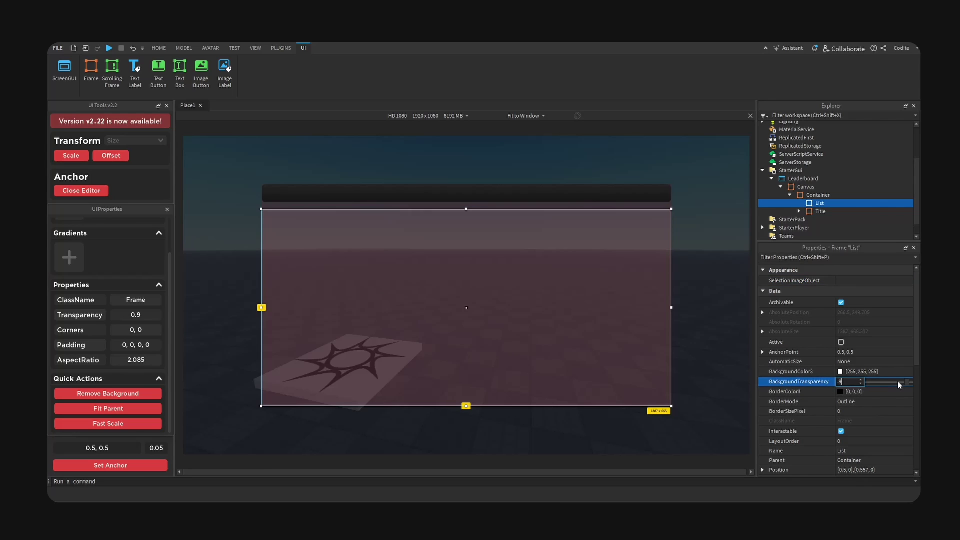
- Add a UIListLayout to List and set its fill direction to Horizontal
left_click(831, 203)
type("uil")
key("Return")
left_click(838, 213)
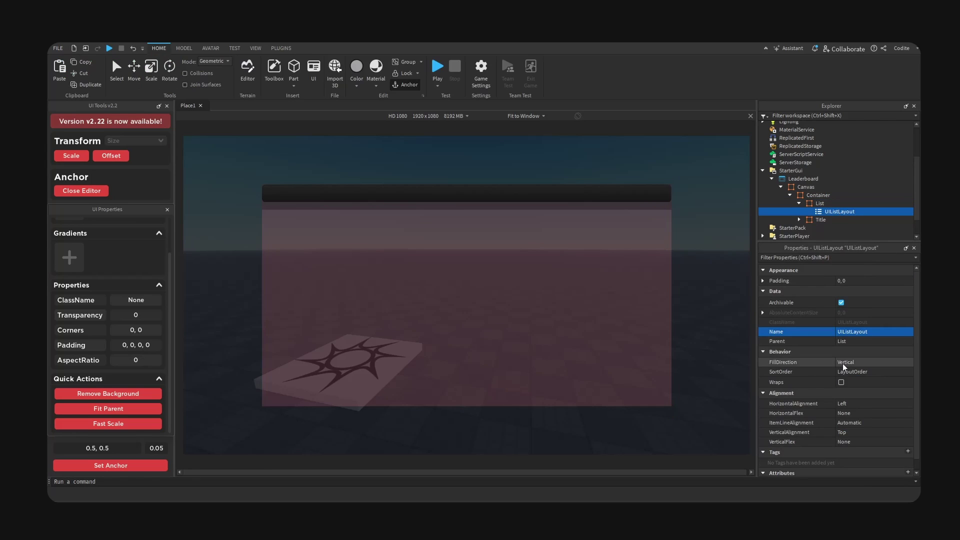
left_click(858, 362)
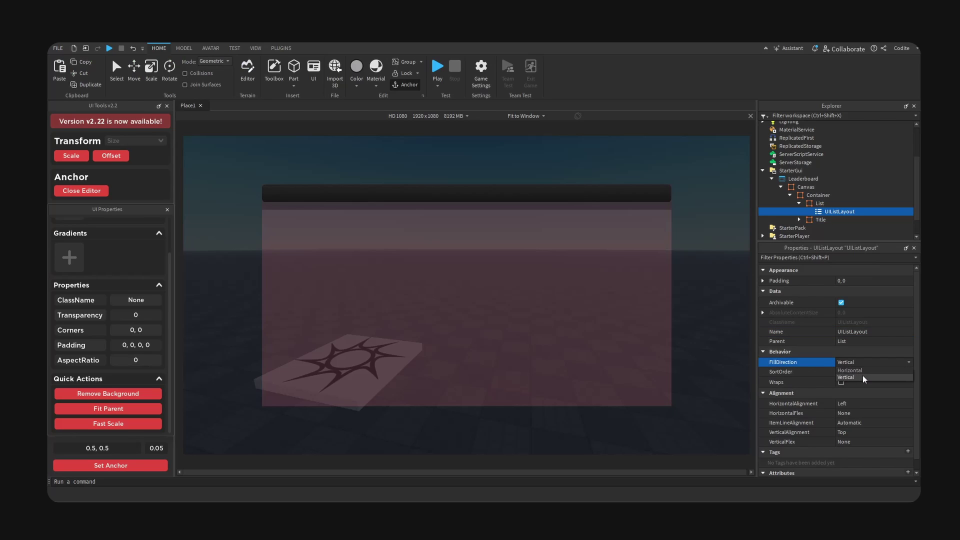
left_click(868, 372)
- Add a Frame inside List, name it Red, give it a 0.5, 0.5 anchor and fit it to its parent
left_click(801, 203)
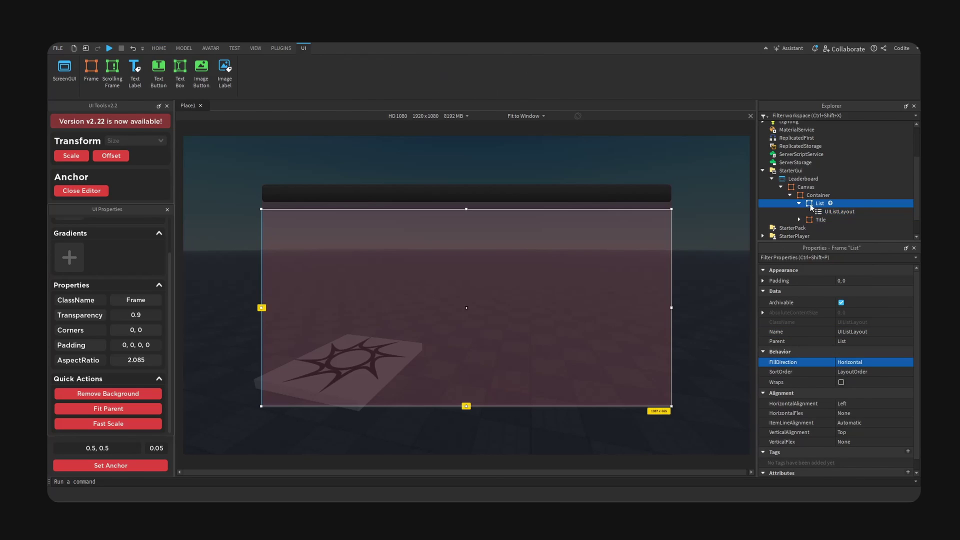
left_click(799, 203)
left_click(831, 203)
left_click(820, 227)
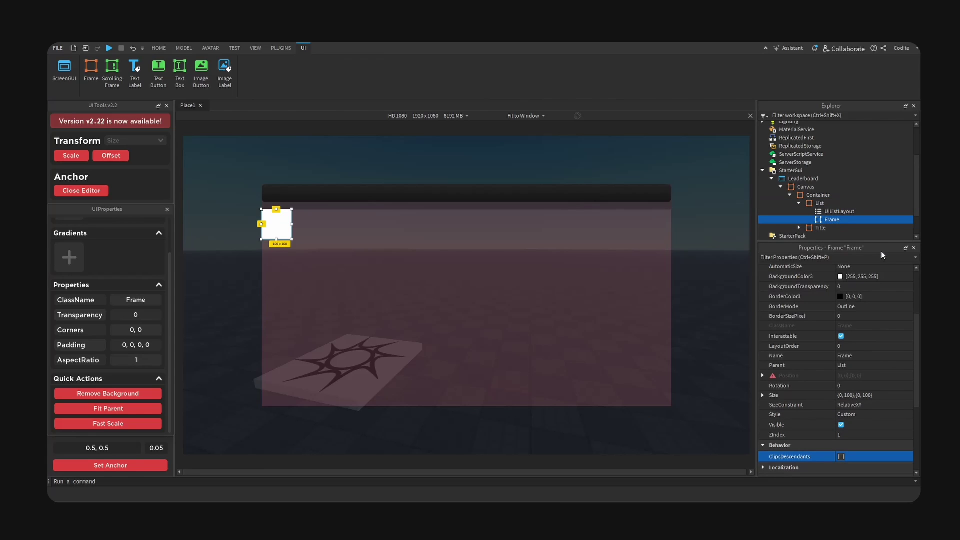
key("F2")
type("Red")
key("Return")
left_click(140, 467)
left_click(131, 410)
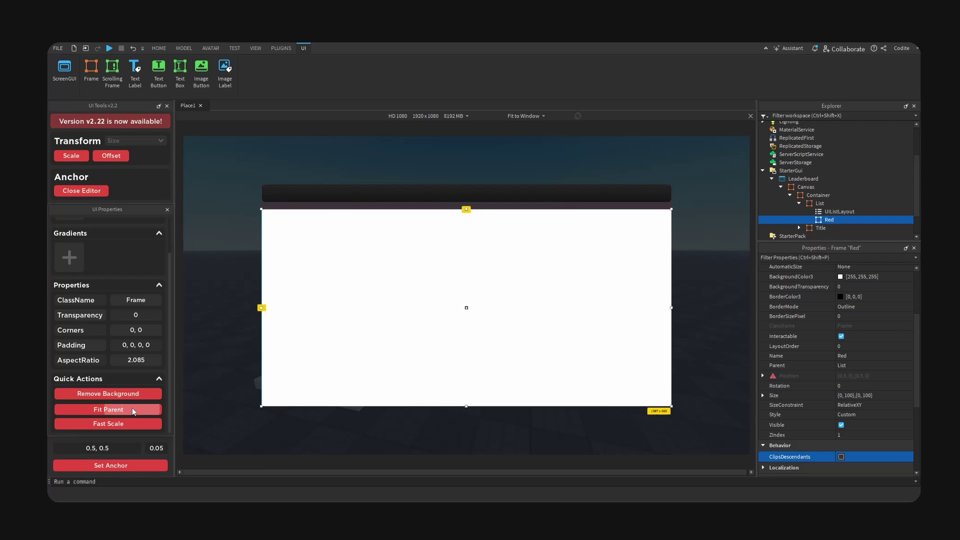
- Set the UIListLayout's horizontal alignment to Center and narrow Red to about half of List's width
left_click(832, 212)
scroll(826, 334, "down", 3)
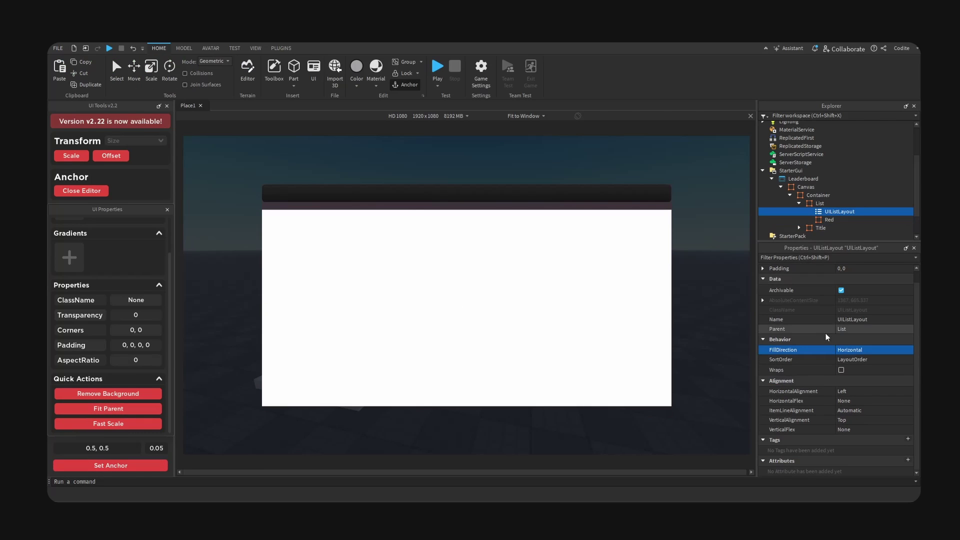
left_click(846, 393)
left_click(853, 399)
left_click(829, 220)
left_click_drag(674, 312, 466, 318)
- Set the UIListLayout's horizontal alignment back to Left
left_click(840, 211)
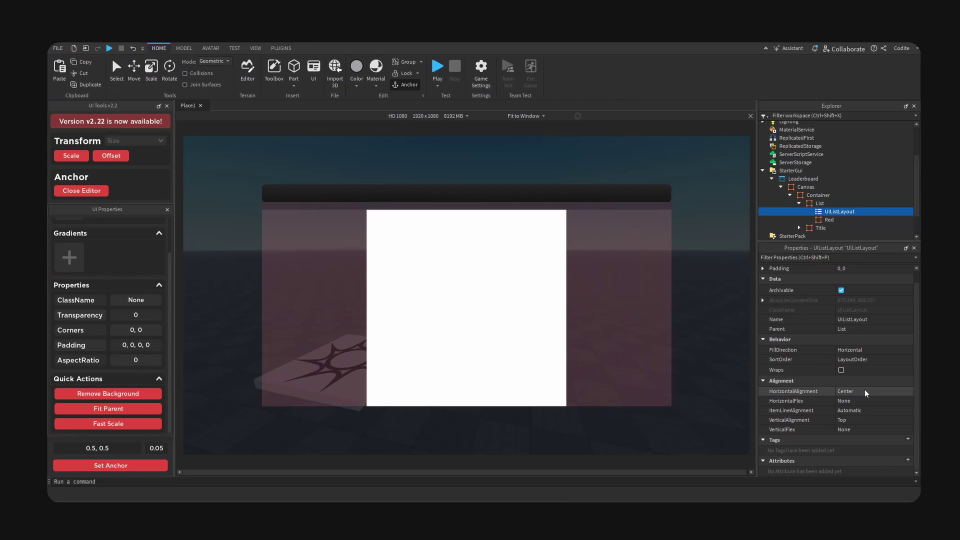
left_click(865, 390)
left_click(862, 406)
- Set Red's horizontal size scale to 0.5 so that it fills half of List
left_click(429, 303)
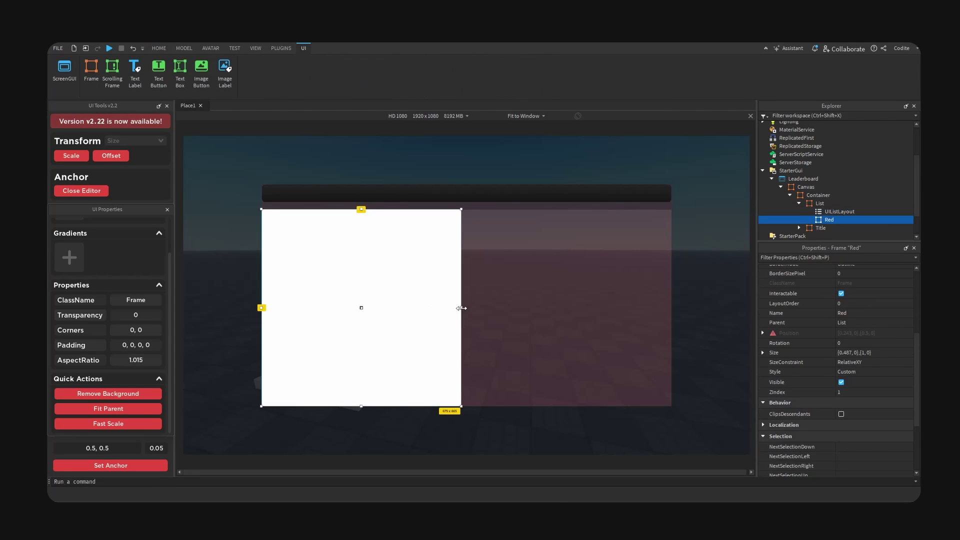
left_click_drag(461, 308, 472, 308)
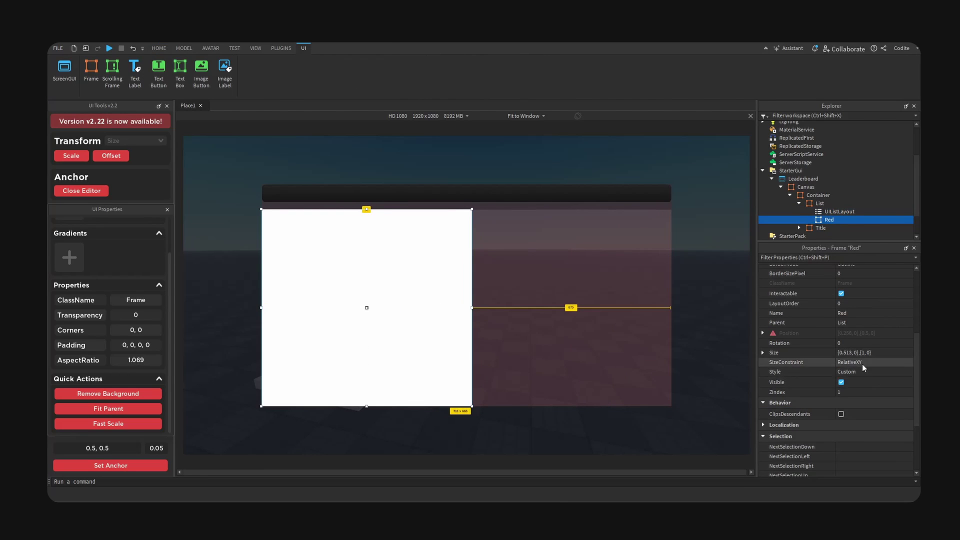
left_click(844, 353)
double_click(846, 353)
type("5")
key("Return")
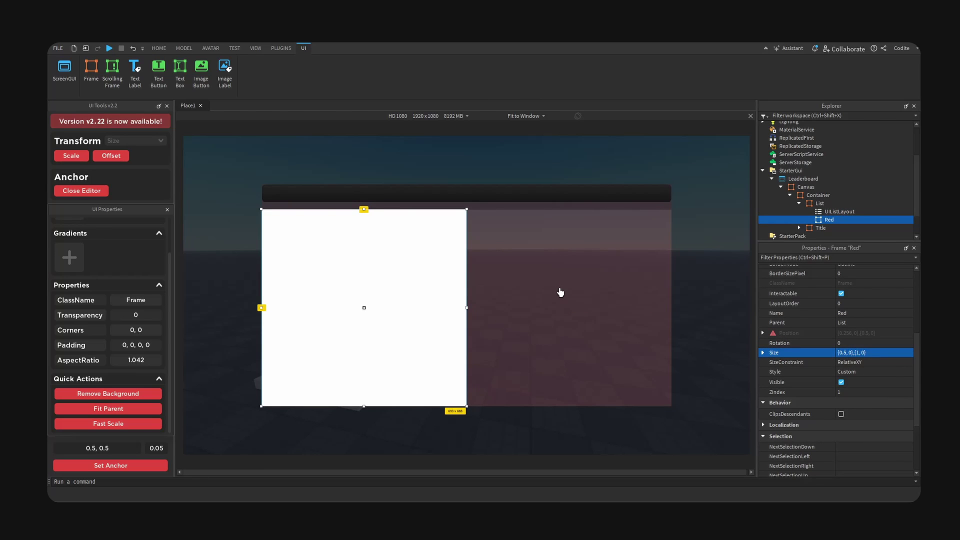
- Duplicate the Red frame and narrow both copies slightly at the same time
key("ctrl+d")
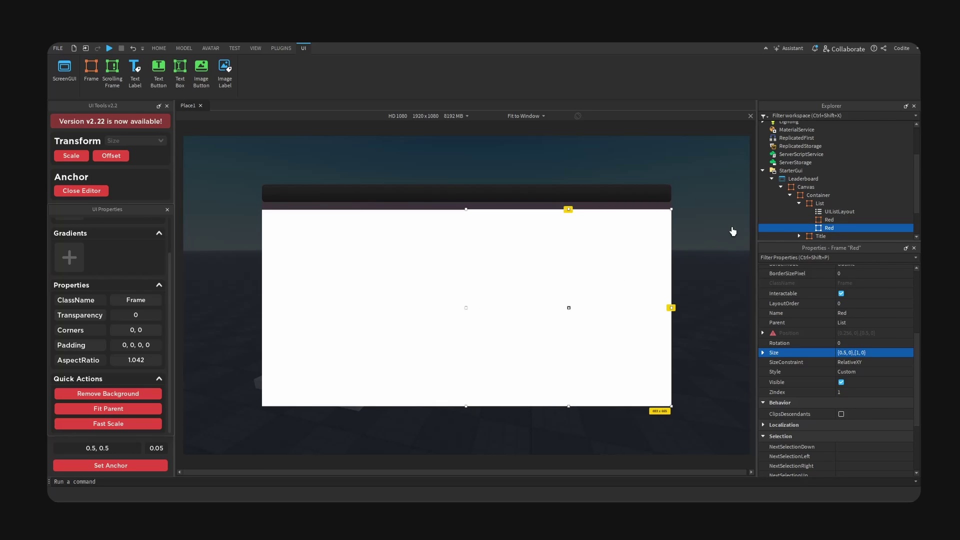
left_click(828, 220, "ctrl")
mouse_move(672, 308)
left_mouse_down()
mouse_move(656, 308)
mouse_move(667, 308)
left_mouse_up()
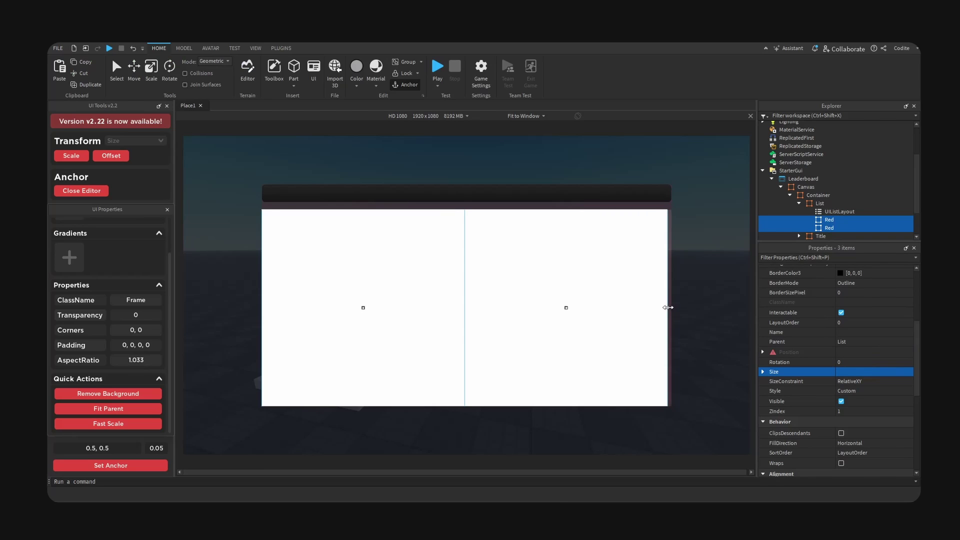
- Set the UIListLayout's padding scale to 0.01 to separate the two Red frames
left_click(839, 212)
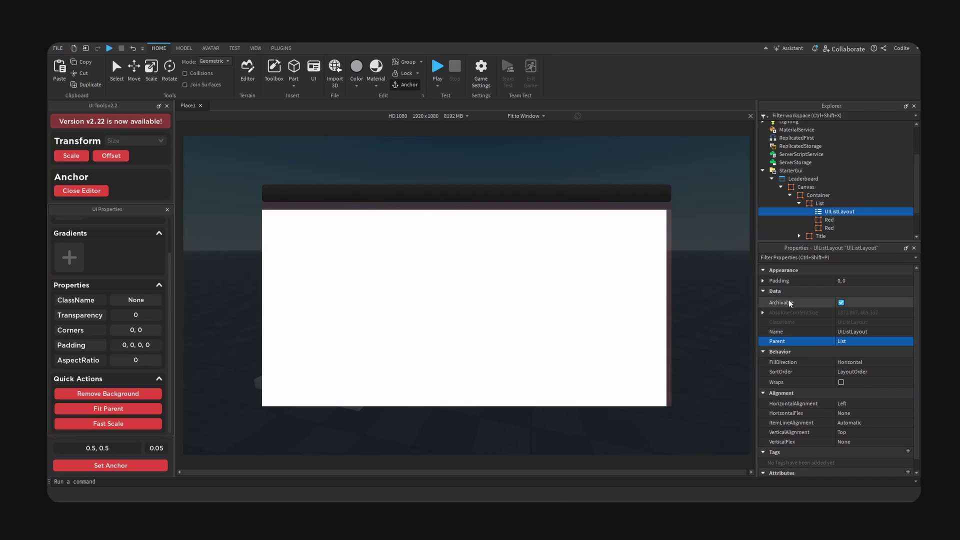
left_click(851, 282)
left_click(870, 293)
left_click(762, 281)
left_click(869, 290)
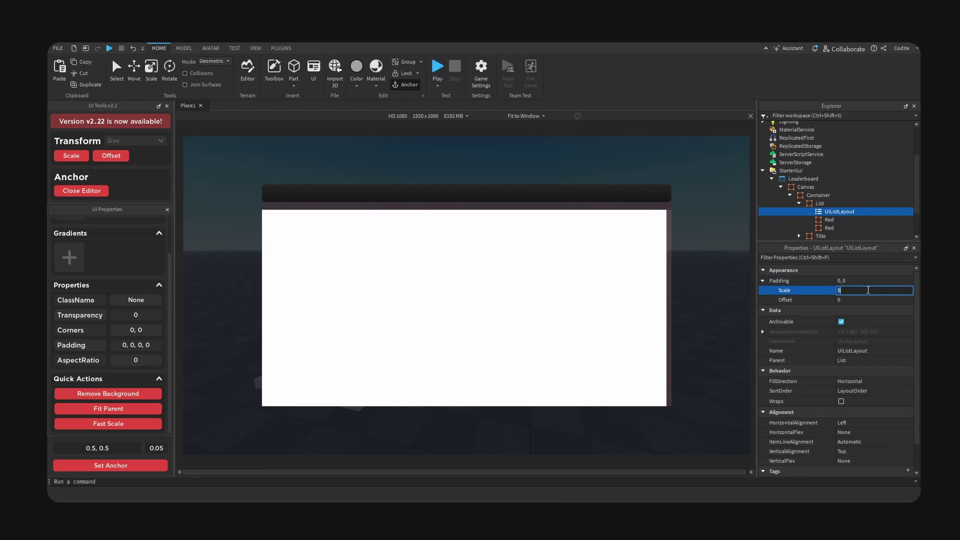
type("2.01")
key("Return")
- Narrow both Red frames together so that the pair ends slightly inside List's right edge
left_click(830, 220)
left_click(830, 228, "shift")
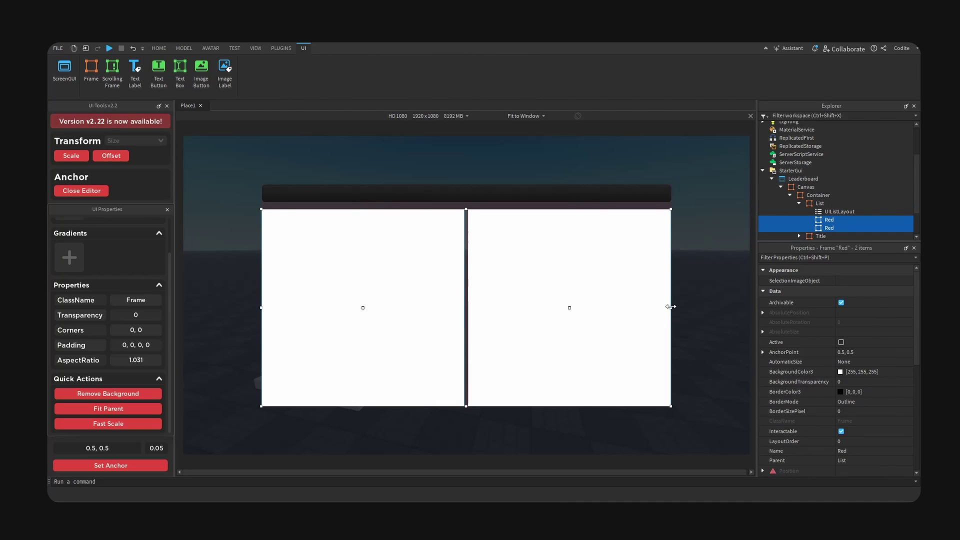
left_click_drag(671, 307, 667, 307)
- Set the UIListLayout's horizontal alignment to Center
left_click(839, 211)
scroll(865, 393, "down", 1)
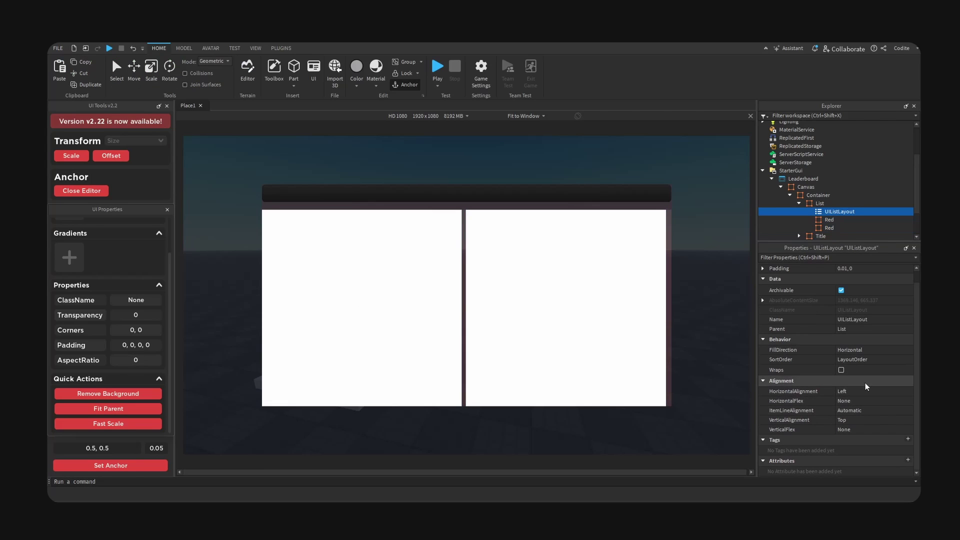
left_click(868, 393)
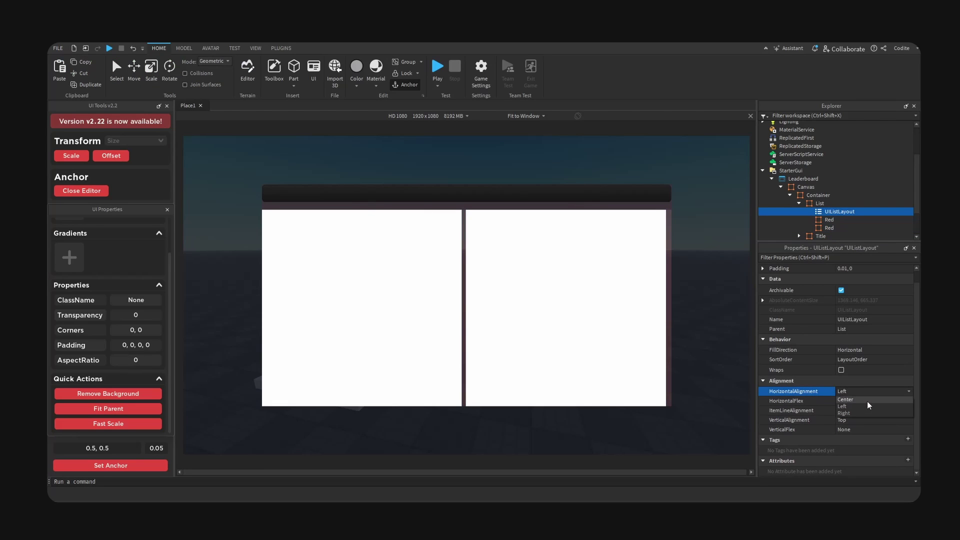
left_click(860, 407)
- Widen both Red frames slightly together, leaving only thin margins at List's sides
left_click(829, 220)
left_click(829, 228, "shift")
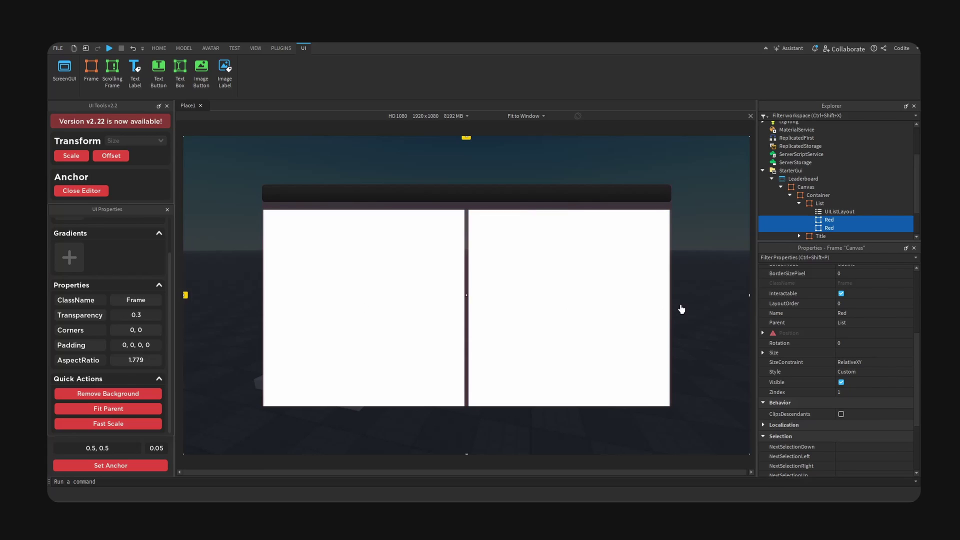
left_click(698, 294)
- Increase the UIListLayout's padding scale to 0.016 to widen the gap between the Red frames
left_click(840, 212)
left_click(763, 281)
left_click(872, 290)
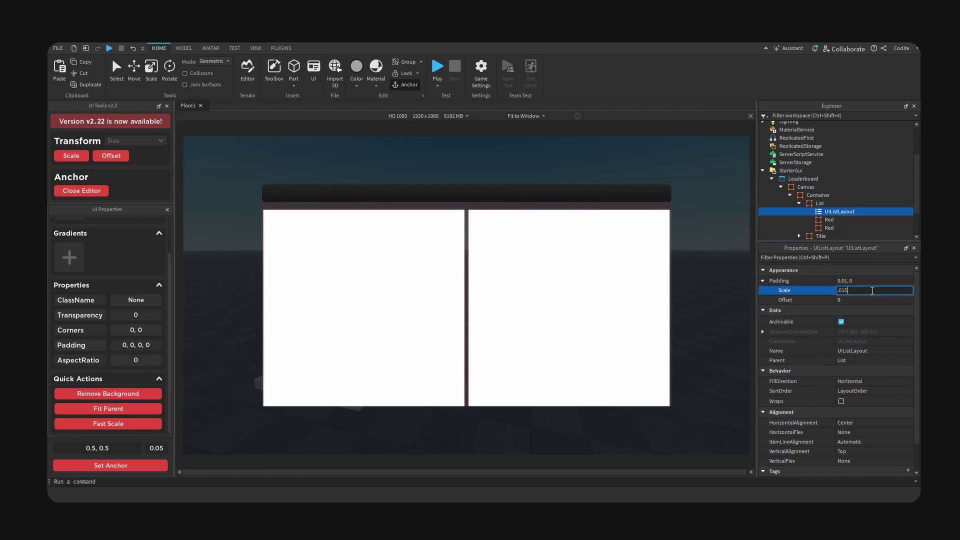
key("Return")
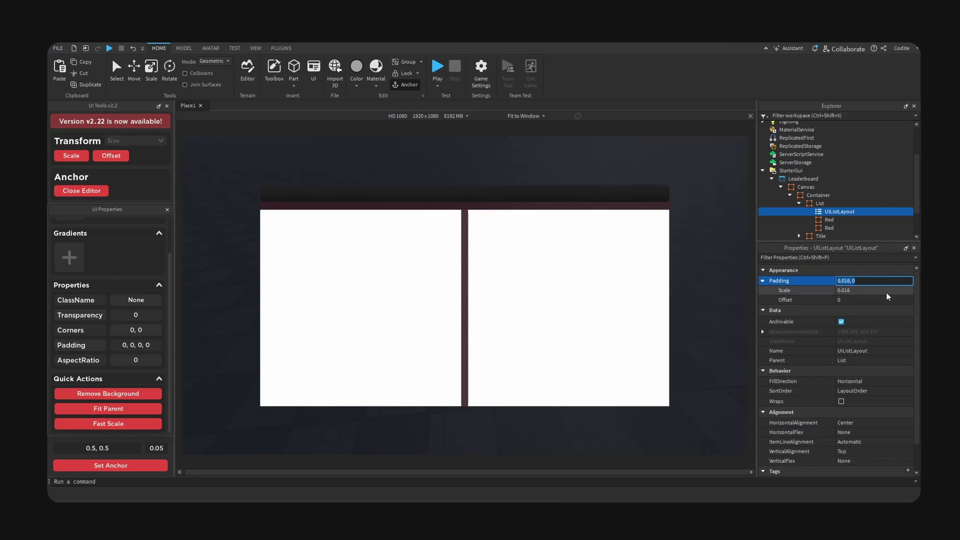
- Set the UIListLayout's padding scale to 0.017 and delete the right-hand Red frame
left_click(901, 292)
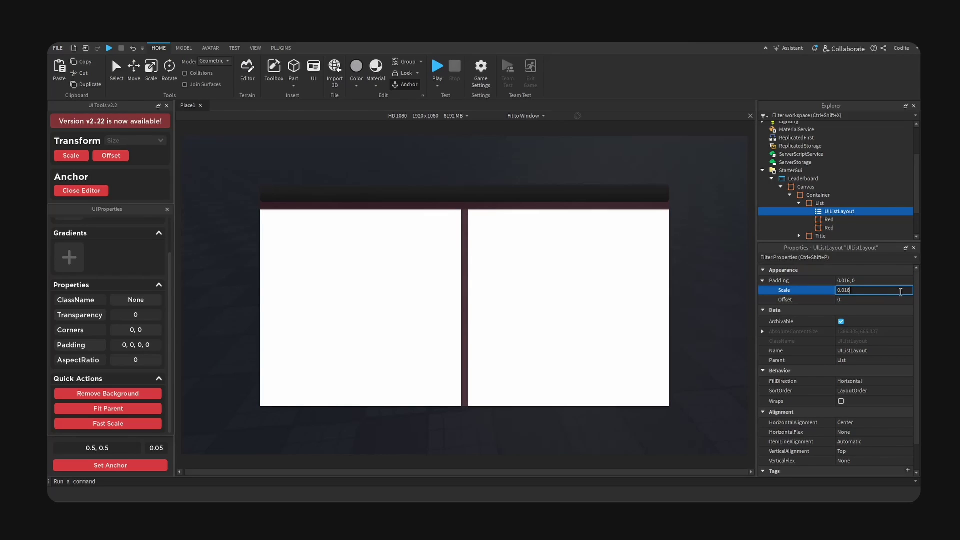
key("Return")
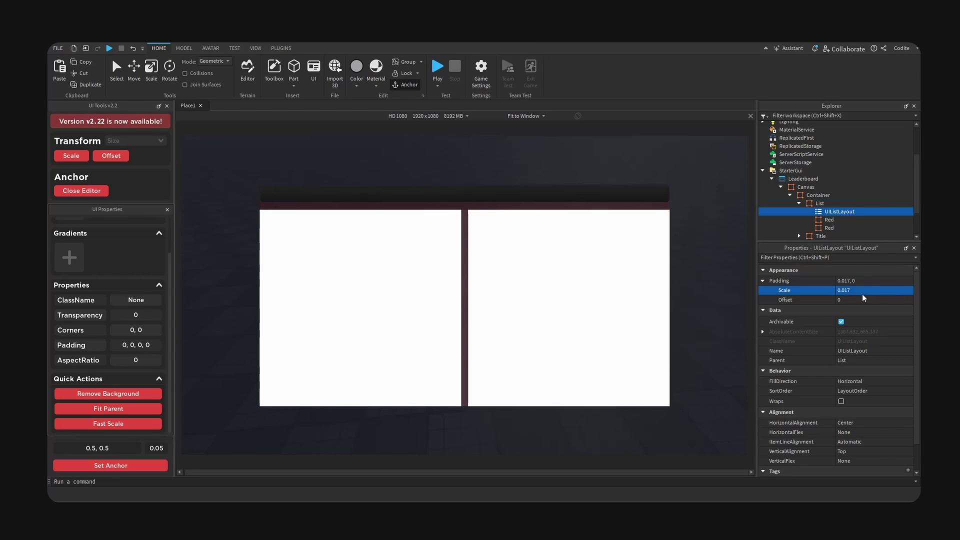
left_click(580, 291)
key("Delete")
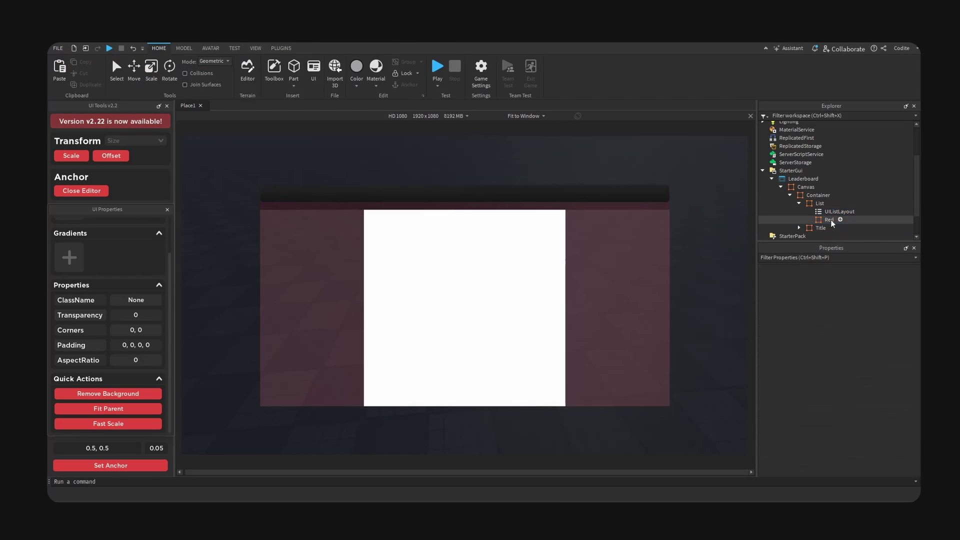
- Give the remaining Red frame a blue background (10, 128, 255) with a background transparency of 0.8
left_click(822, 222)
left_click(841, 372)
mouse_move(517, 205)
left_mouse_down()
mouse_move(424, 181)
mouse_move(517, 197)
mouse_move(523, 187)
left_mouse_up()
left_click(544, 353)
left_click(863, 382)
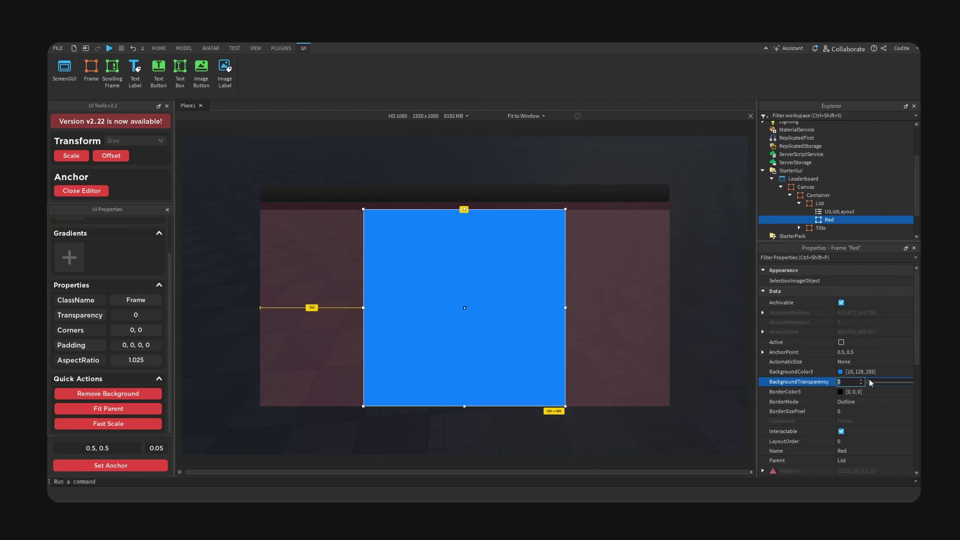
type(".8")
key("Return")
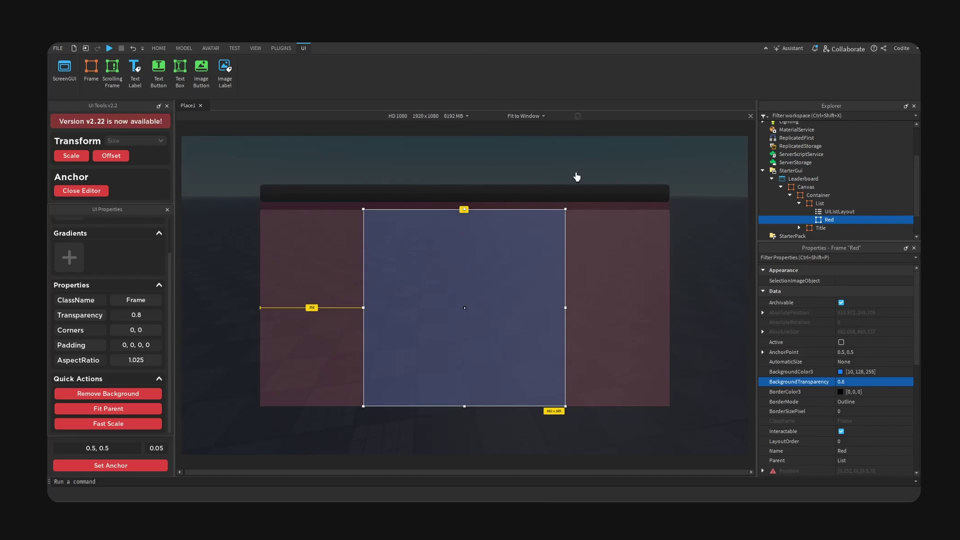
- Insert a Frame inside Red and name it Title
left_click(841, 219)
left_click(822, 242)
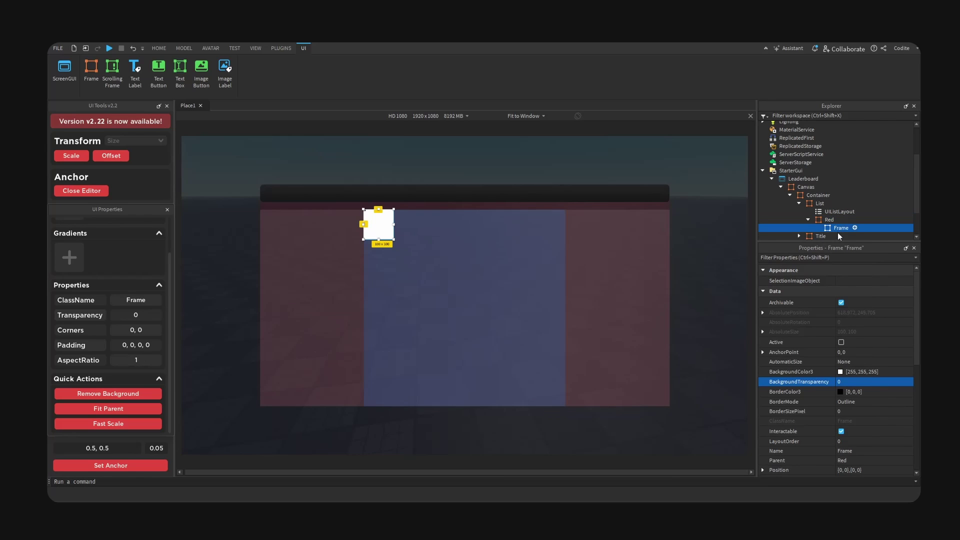
left_click(841, 228)
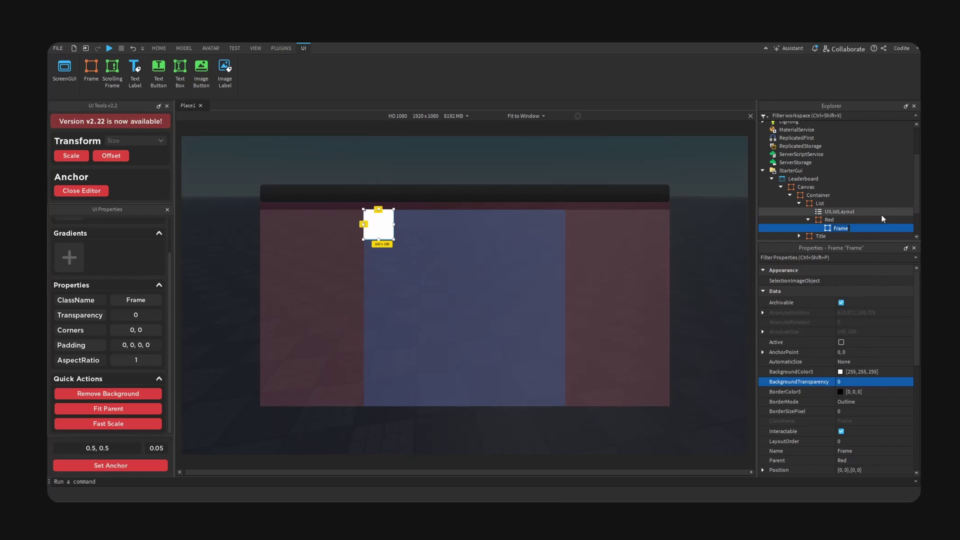
type("Title")
key("Return")
- Anchor Red's Title at 0.5, 0.5, fit it to its parent, and shorten it to a bar about 58 px tall along Red's top edge
left_click(140, 467)
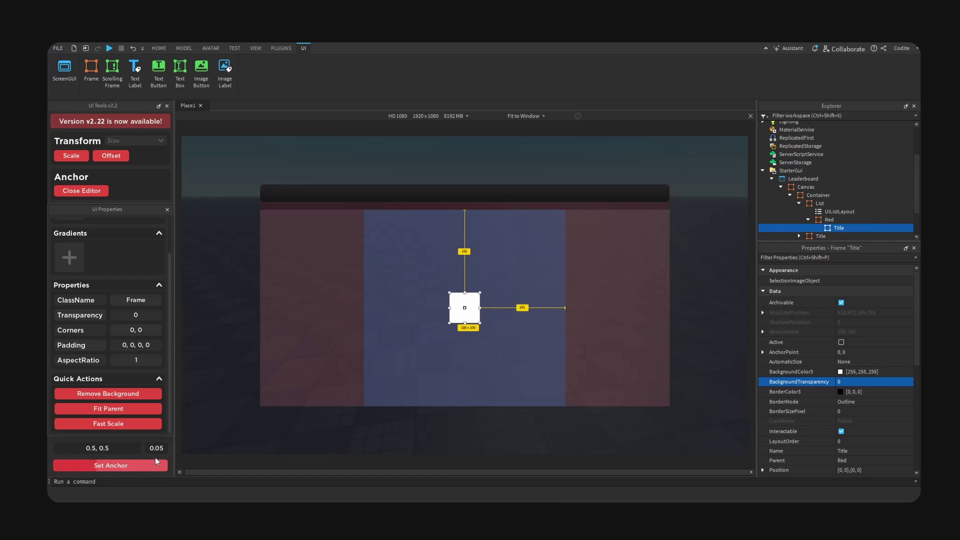
left_click(122, 409)
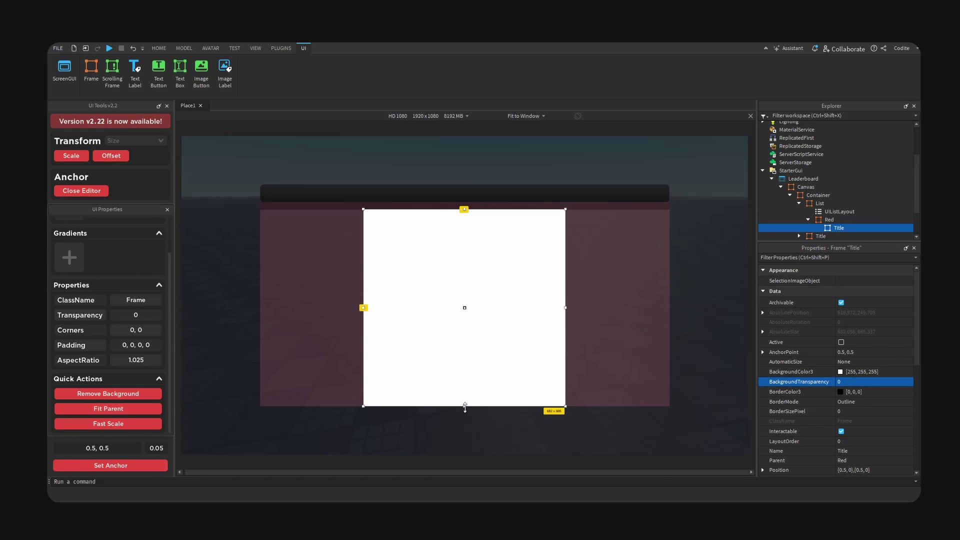
left_click_drag(465, 413, 534, 227)
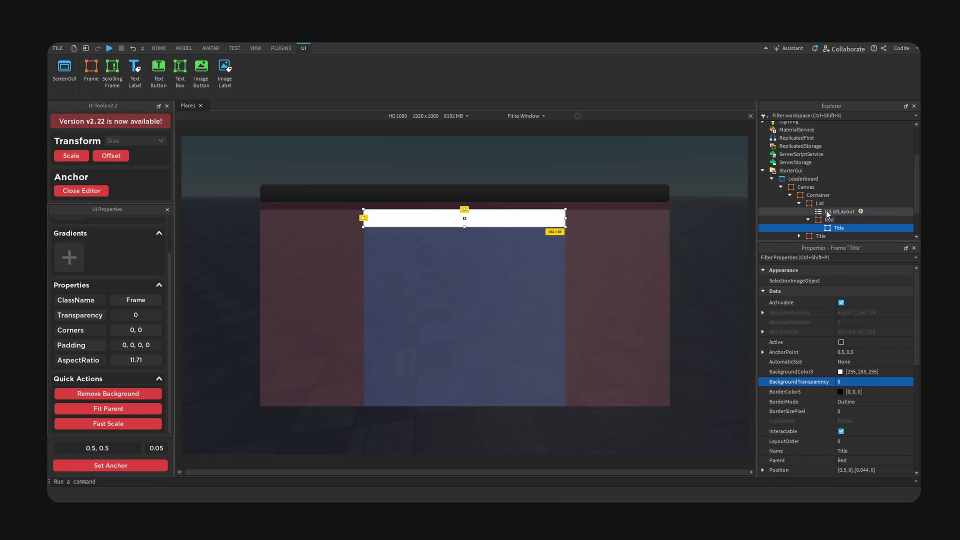
- Copy the UICorner from the main Title bar into Red's Title frame
scroll(815, 196, "down", 1)
left_click(799, 213)
left_click(836, 229)
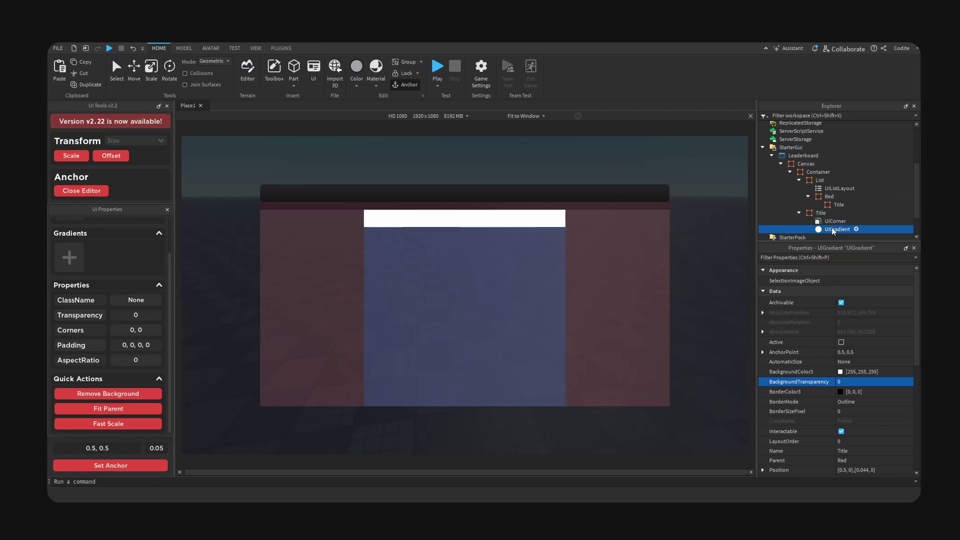
left_click(836, 222)
key("ctrl+c")
left_click(838, 204)
key("ctrl+shift+v")
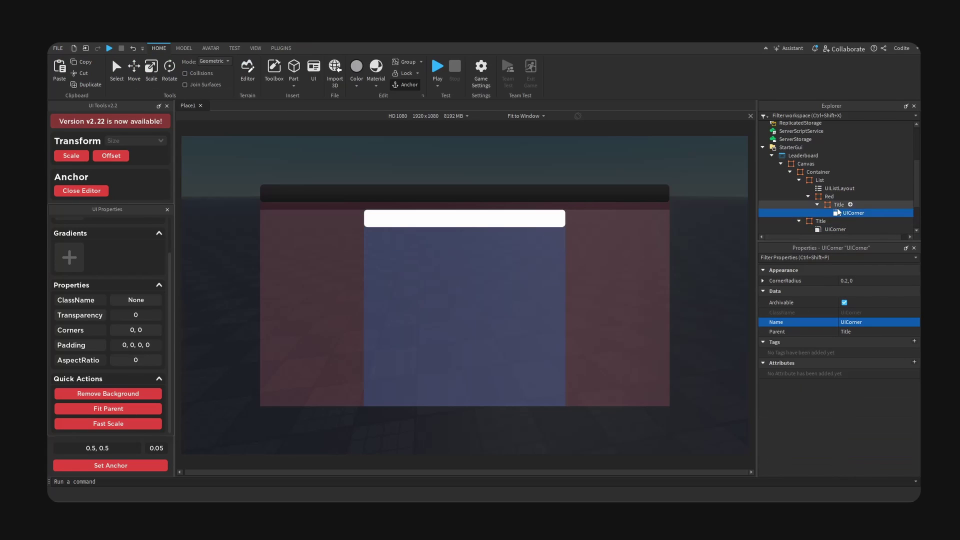
- Add a UIGradient to Red's Title frame
left_click(839, 205)
left_click(808, 196)
left_click(808, 196)
left_click(820, 204)
left_click(822, 197)
left_click(828, 204)
left_click(851, 205)
type("grad")
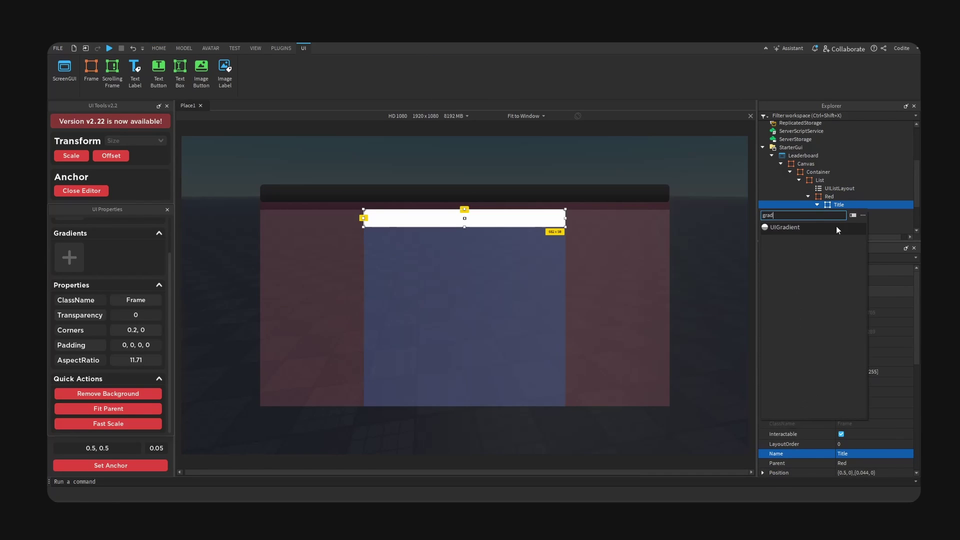
left_click(837, 228)
- Set the start colour of the Title's gradient to crimson pink #ee1254
left_click(858, 219)
left_click(908, 281)
left_click(914, 281)
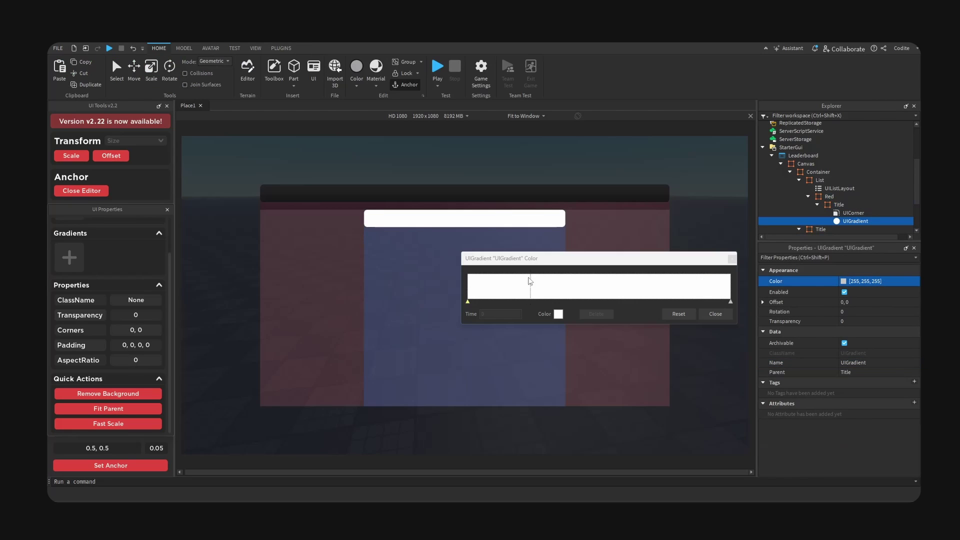
left_click(558, 315)
left_click_drag(545, 184, 633, 252)
left_click(651, 253)
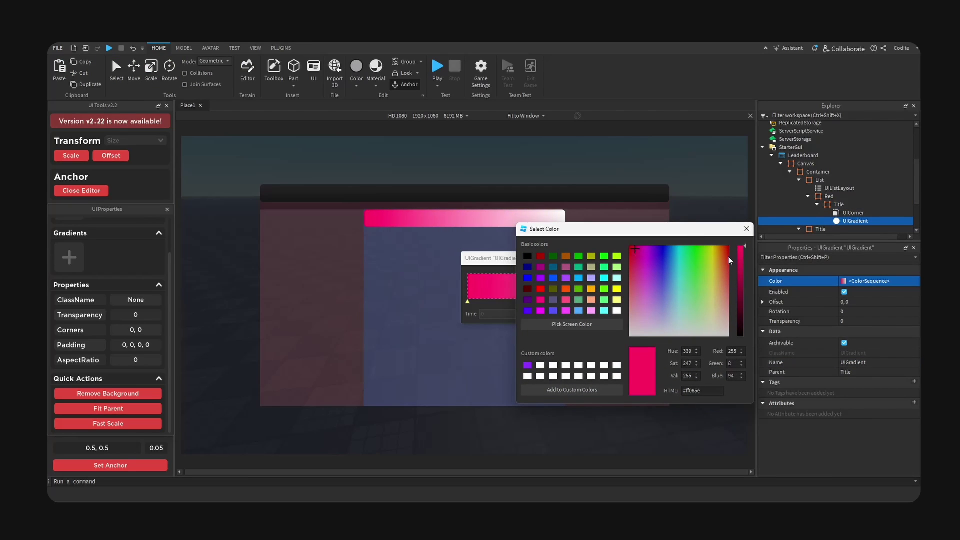
left_click_drag(744, 254, 741, 255)
left_click(747, 229)
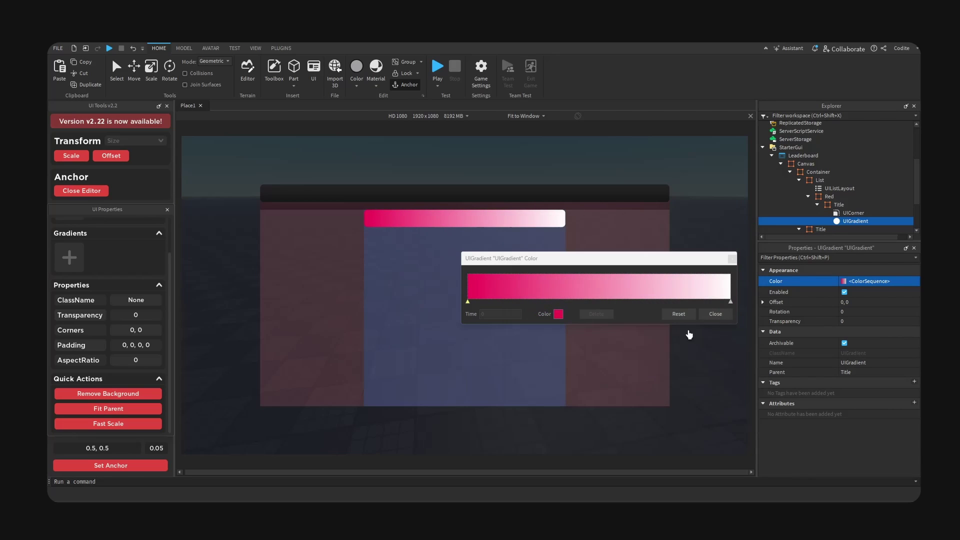
- Set the end colour of the Title's gradient to a slightly darkened coral red
left_click(730, 303)
left_click(559, 314)
left_click_drag(507, 181, 661, 283)
left_click(663, 257)
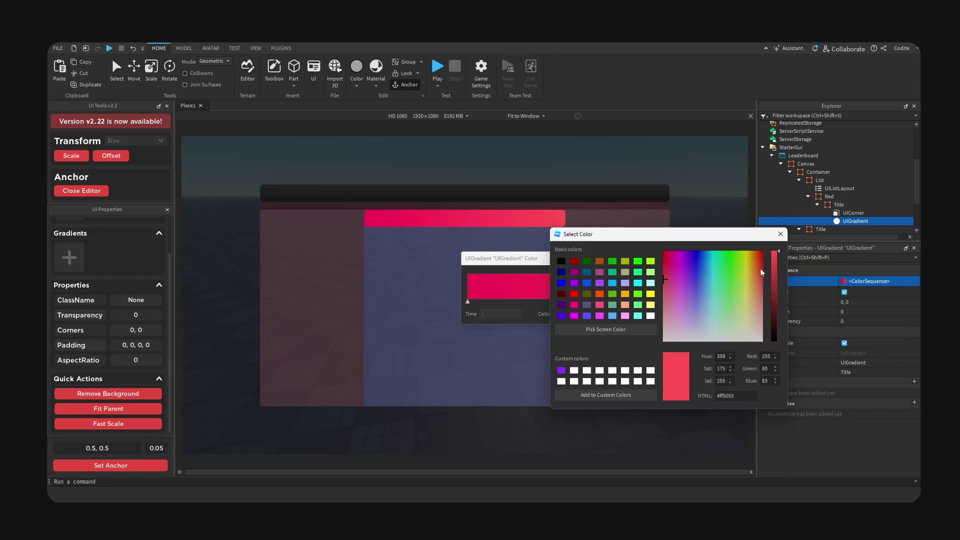
left_click_drag(774, 270, 778, 256)
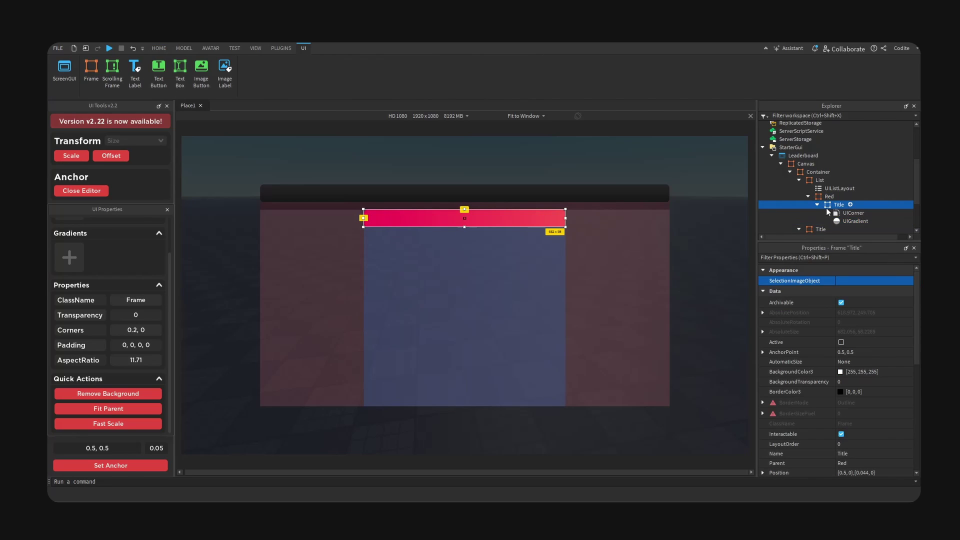
- Add a centred TextLabel without a background to Red's Title and enable TextScaled
left_click(851, 205)
type("text")
left_click(795, 249)
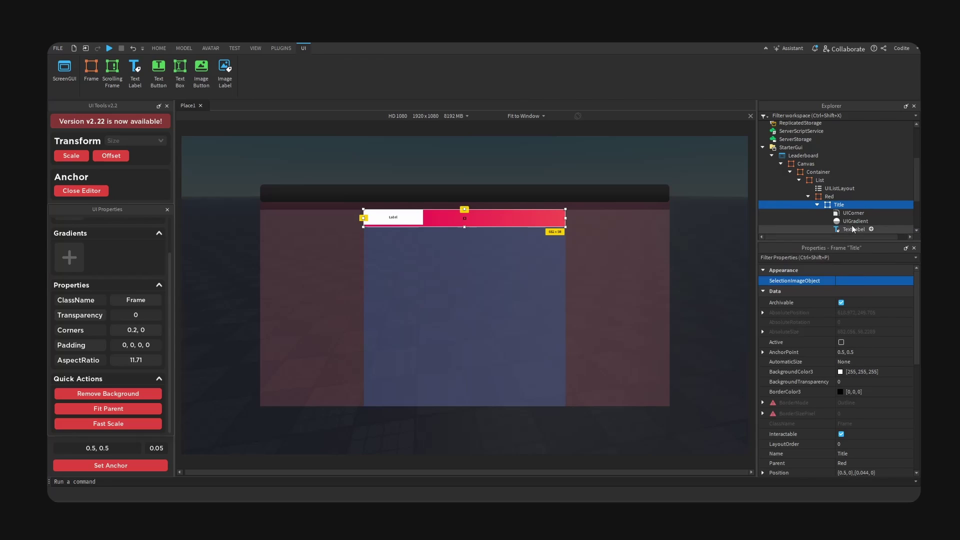
left_click(148, 466)
scroll(840, 395, "down", 8)
left_click(841, 422)
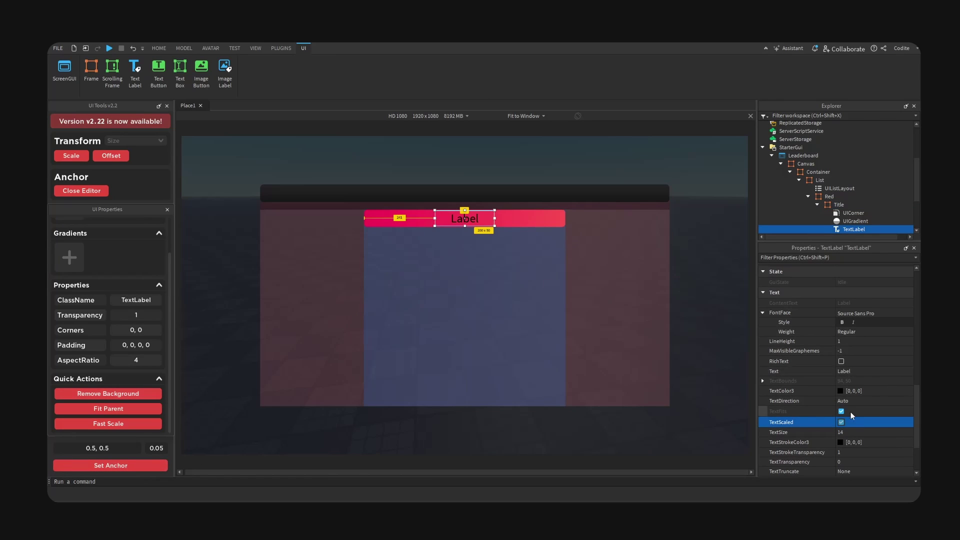
- Make the label's text white (255, 255, 255) and set its font to Fredoka One
left_click(840, 390)
left_click_drag(590, 217, 589, 191)
left_click_drag(560, 174, 799, 203)
left_click(782, 381)
left_click(865, 314)
left_click(866, 313)
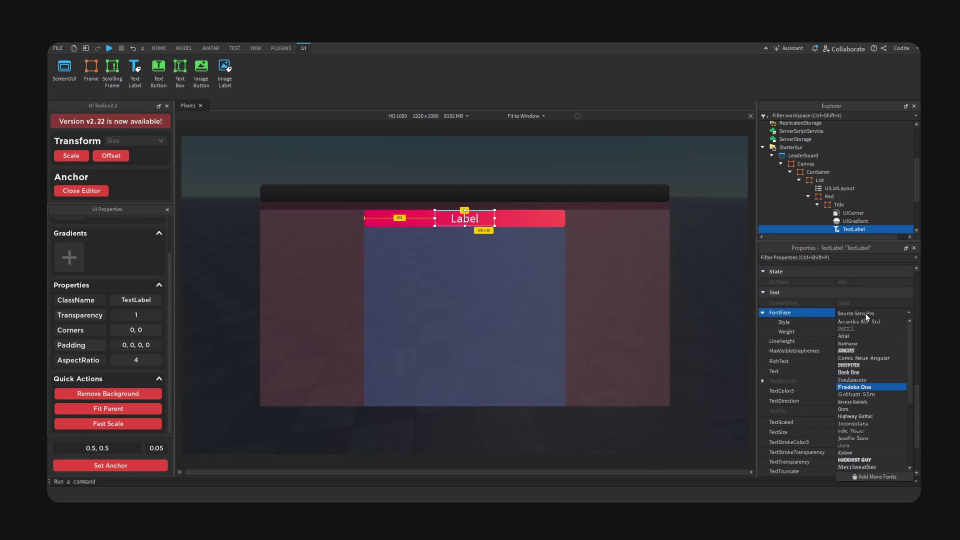
left_click(873, 399)
scroll(870, 428, "down", 3)
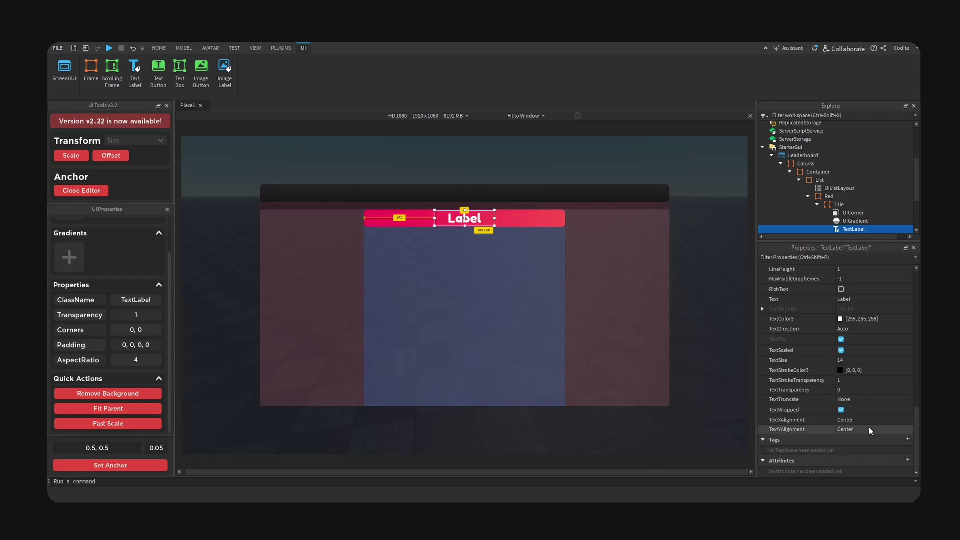
- Change the label's text to "Red", align it Left, and fit the label into the left end of the Title bar
double_click(465, 219)
type("Red")
key("Return")
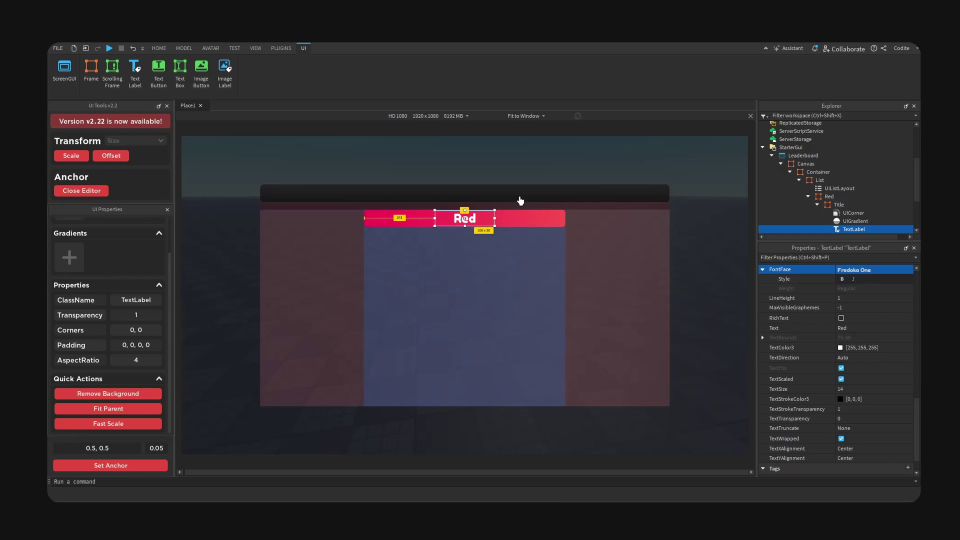
scroll(840, 428, "down", 1)
left_click(852, 422)
left_click(853, 432)
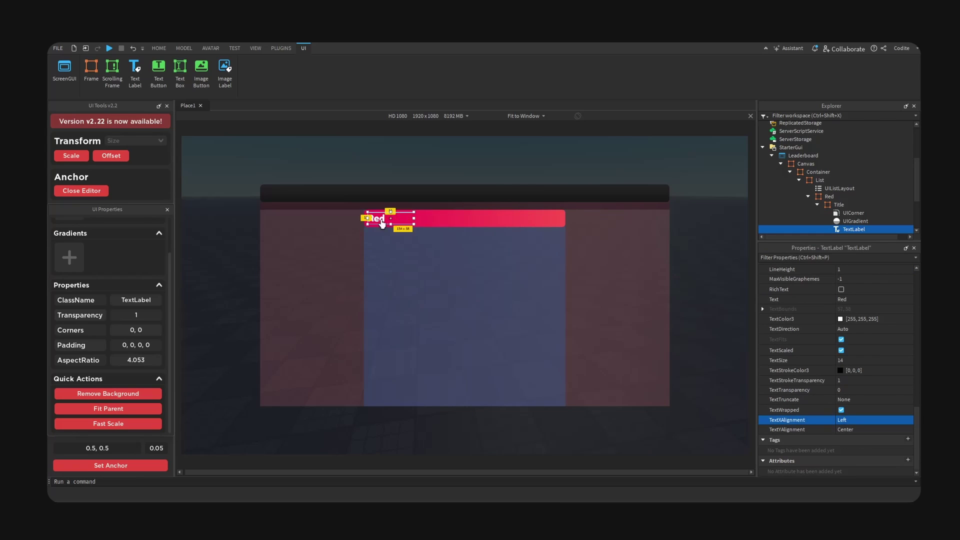
- Place a copy of the "Red" label toward the right end of the Title bar and align its text Right
left_click(380, 221)
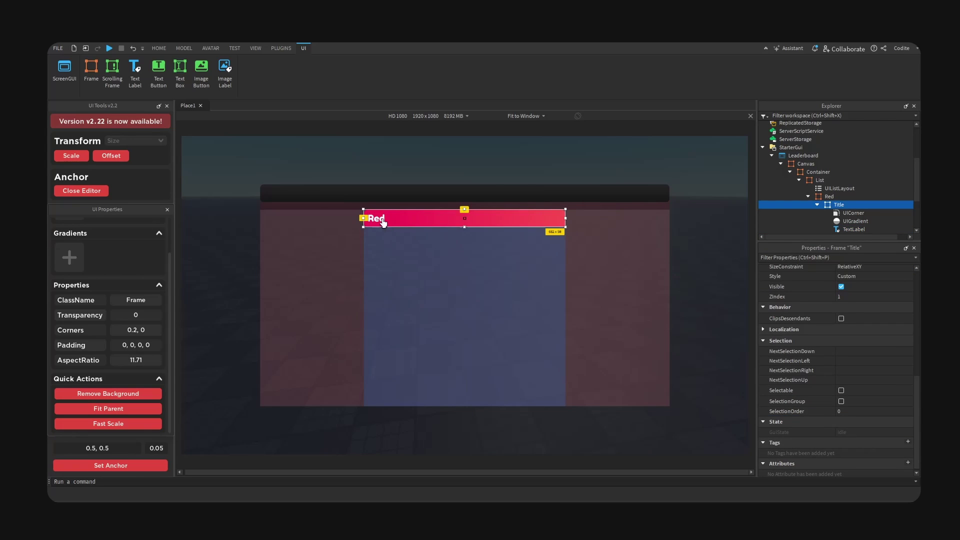
left_click(380, 223)
left_click_drag(379, 220, 492, 220)
scroll(847, 427, "down", 5)
left_click(869, 422)
left_click(865, 428)
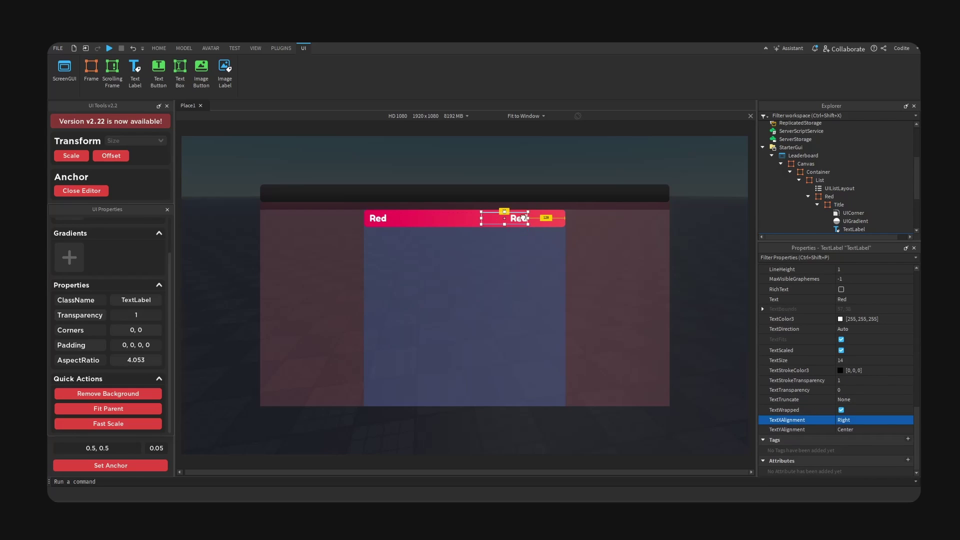
- Change the copied label's text to "35" and narrow it to fit near the Title bar's right edge
double_click(525, 219)
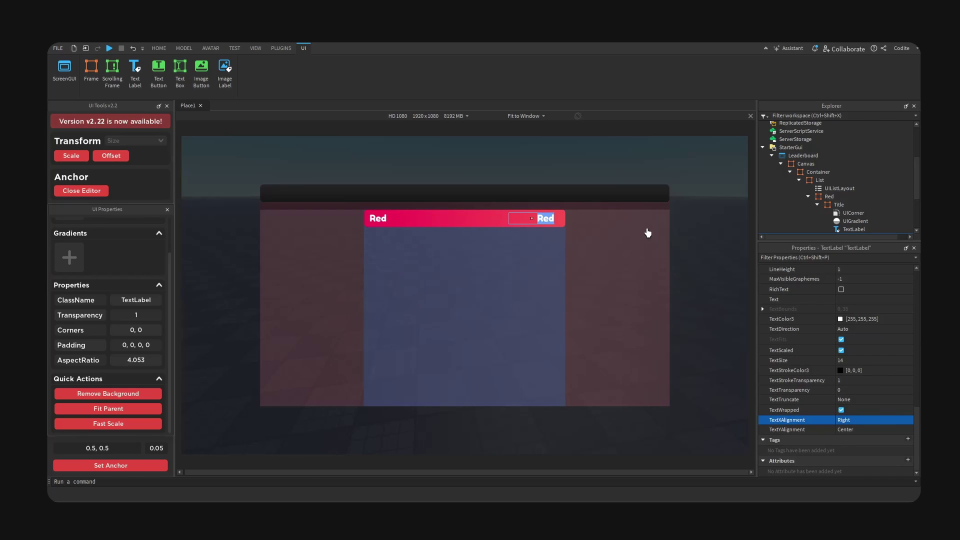
type("35")
key("Return")
left_click_drag(508, 221, 555, 224)
left_click(553, 249)
left_click(556, 220)
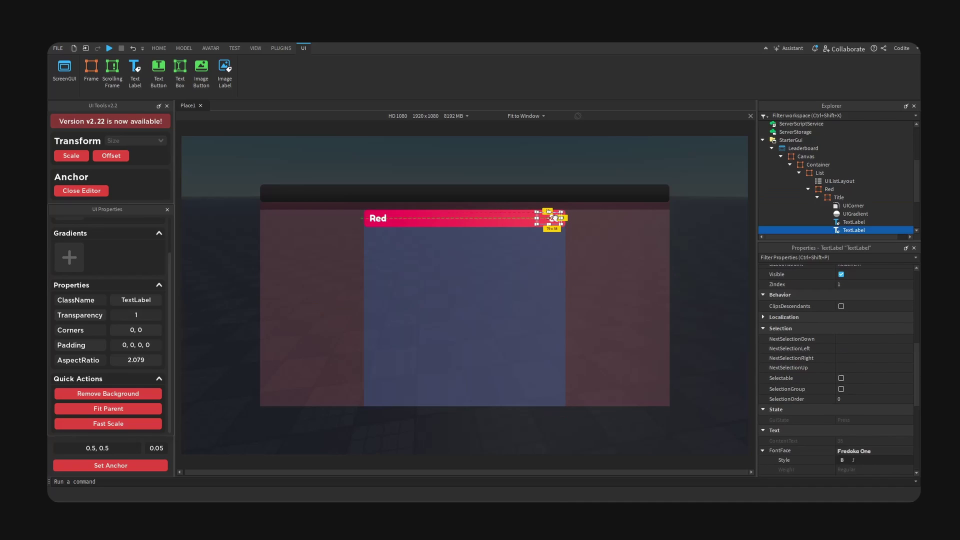
left_click(547, 262)
- Duplicate Red's Title bar, rename the copy InfoLabel, and place it just below the original with a small gap
left_click(819, 197)
left_click(842, 198)
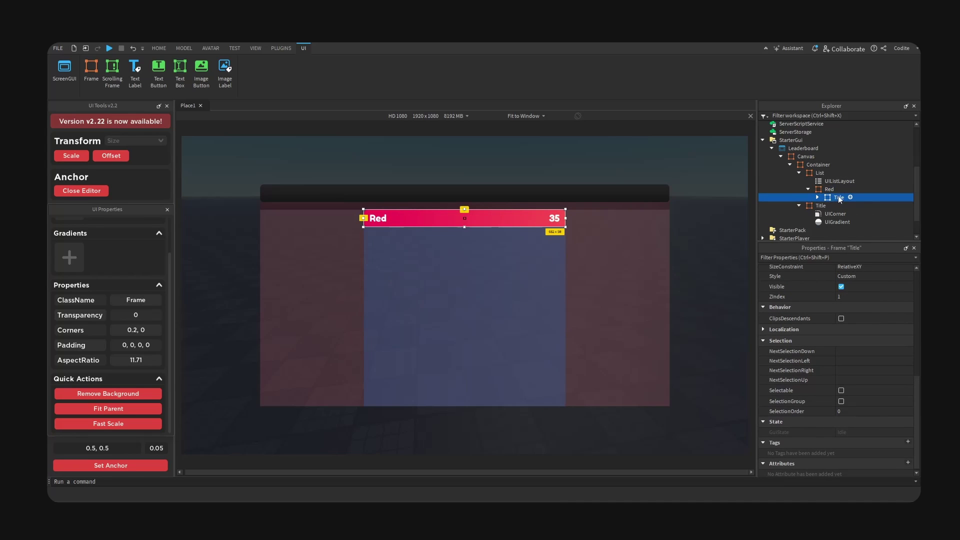
key("ctrl+d")
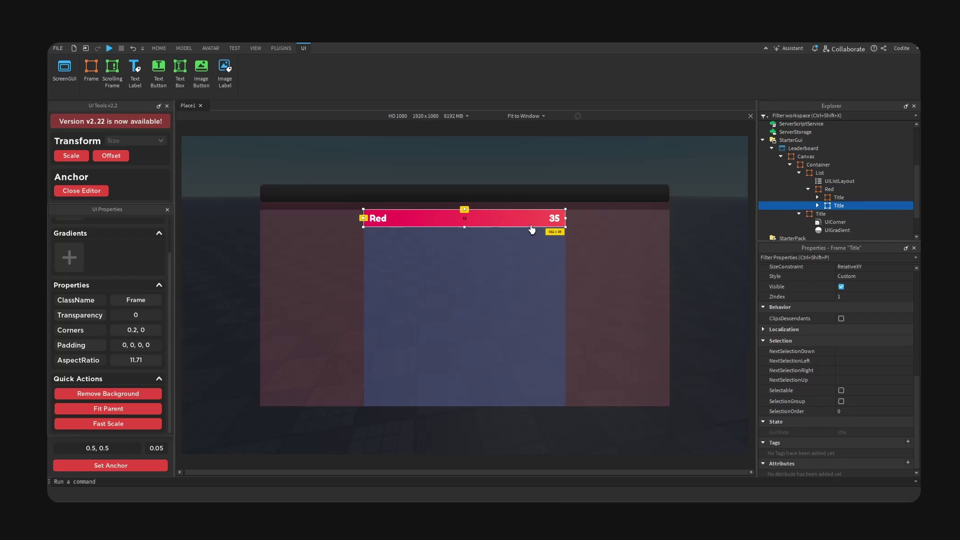
double_click(842, 206)
type("Info")
key("Return")
type("Label")
key("Return")
left_click_drag(527, 221, 524, 242)
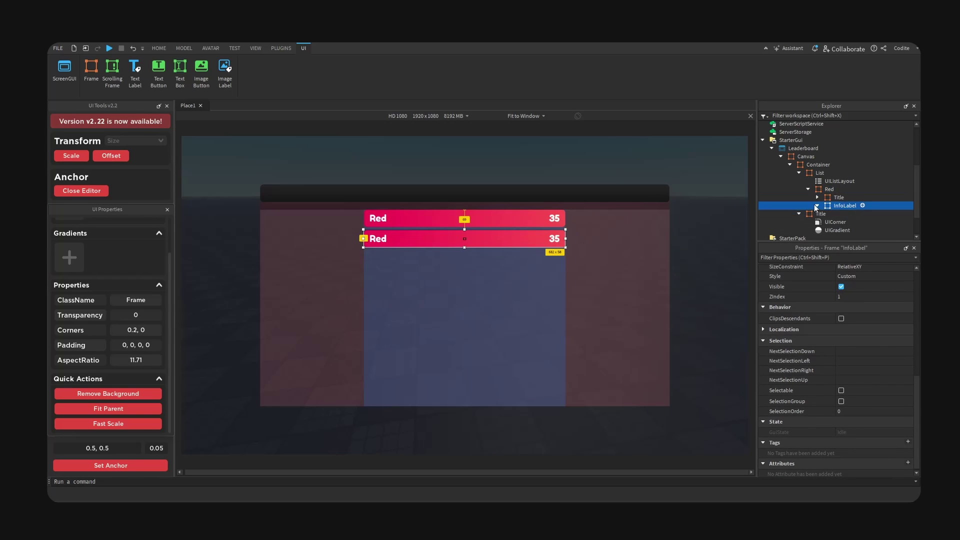
- Set the start colour of InfoLabel's gradient to a near-black grey
left_click(817, 206)
scroll(856, 200, "down", 2)
left_click(855, 176)
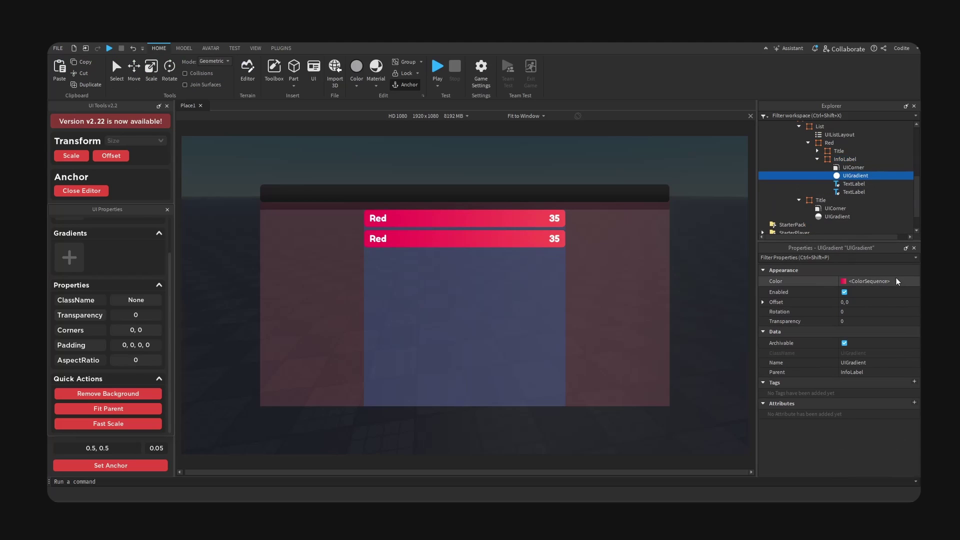
left_click(905, 283)
left_click(914, 282)
left_click(549, 313)
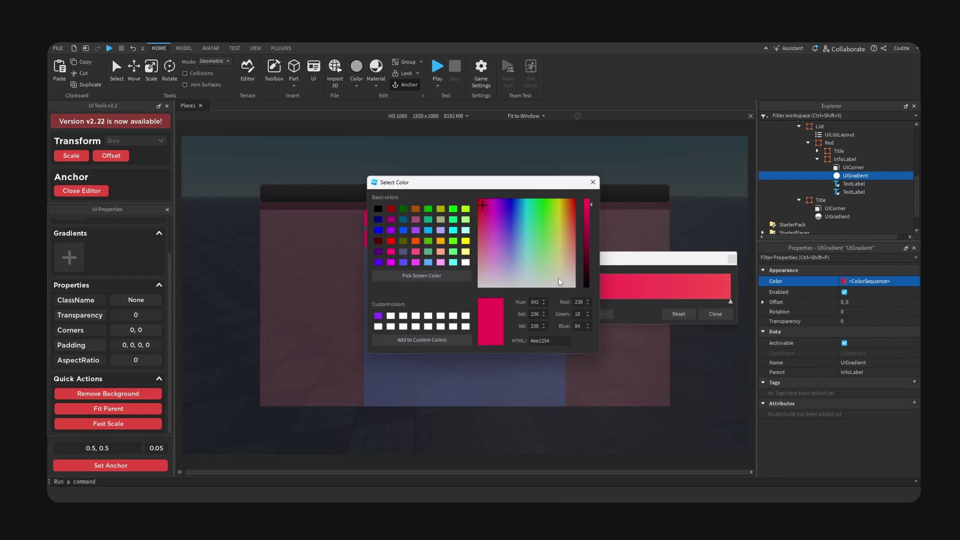
left_click_drag(544, 172, 705, 191)
key("ctrl+z")
left_click(539, 216)
left_click_drag(753, 293, 754, 289)
left_click(759, 189)
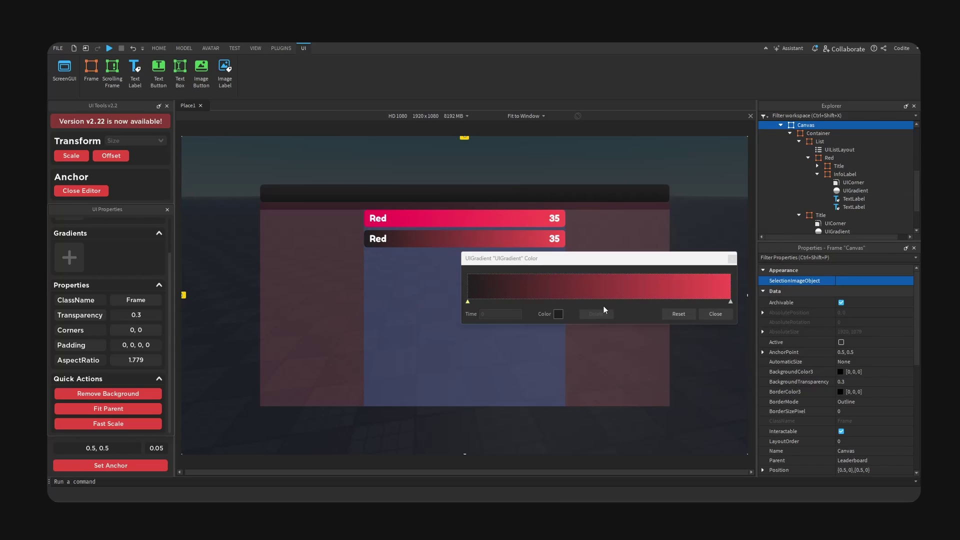
- Set the end colour of InfoLabel's gradient to a dark grey and close the gradient editor
left_click(731, 303)
left_click(561, 315)
left_click_drag(551, 184, 690, 202)
left_click(574, 336)
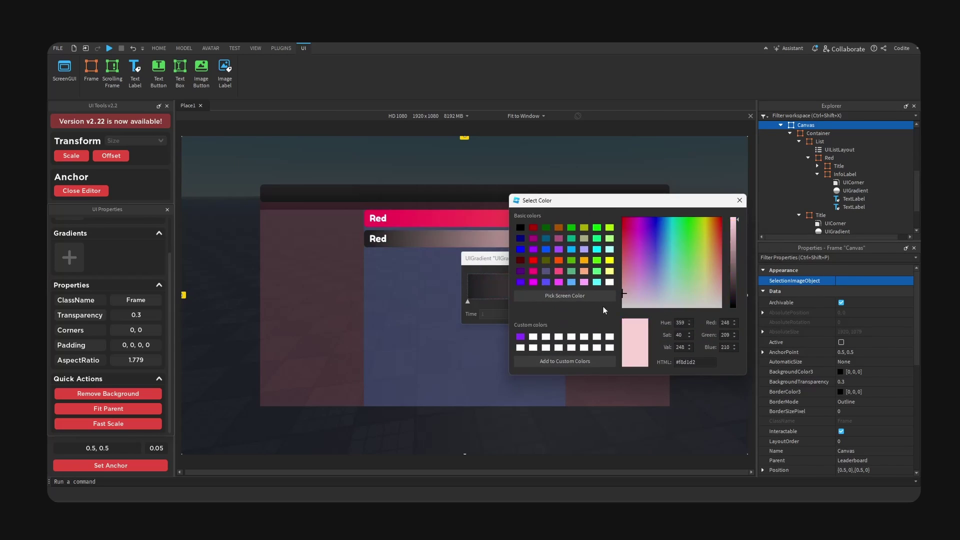
left_click_drag(735, 249, 733, 301)
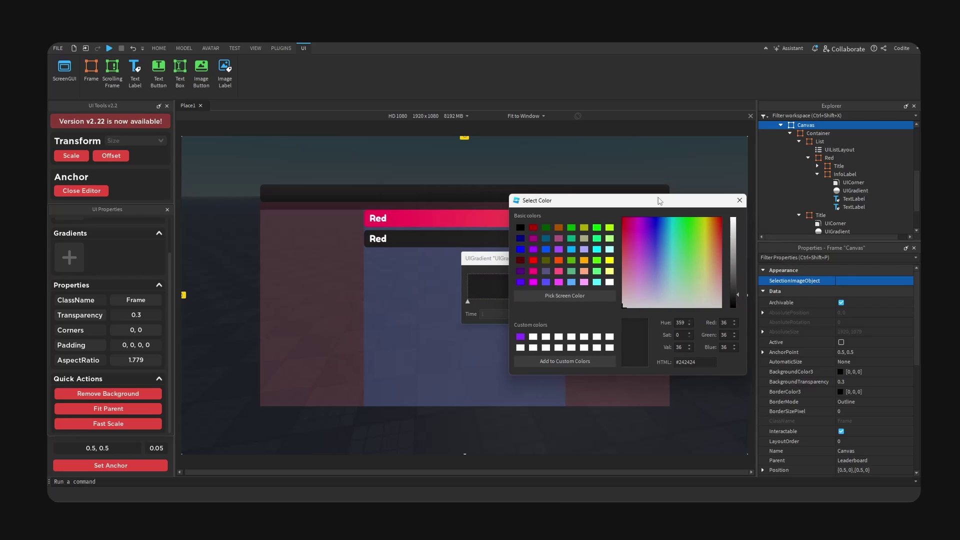
left_click_drag(658, 201, 738, 234)
left_click_drag(816, 312, 819, 326)
left_click(819, 233)
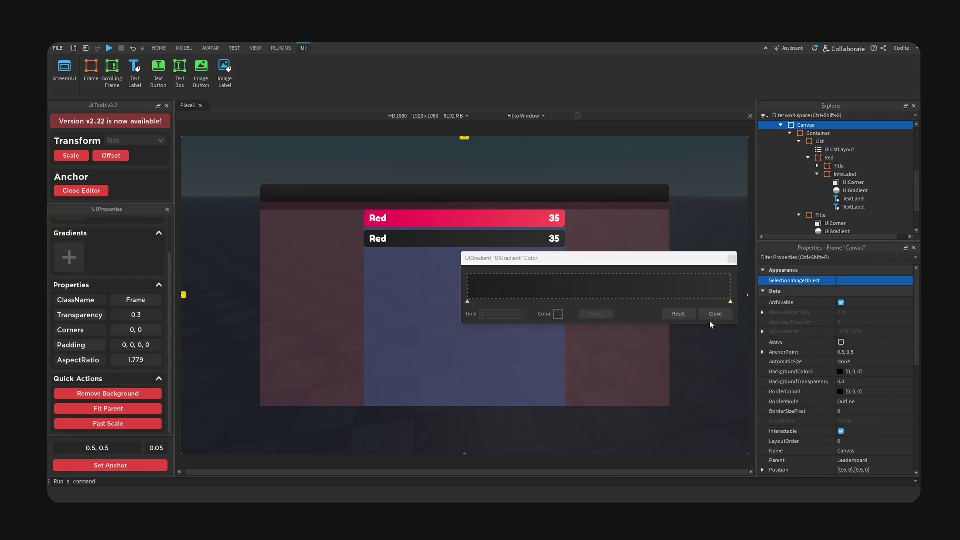
left_click(715, 314)
- Delete InfoLabel's "Red" text label and set the remaining "35" label's horizontal text alignment to Center
left_click(860, 200)
key("Delete")
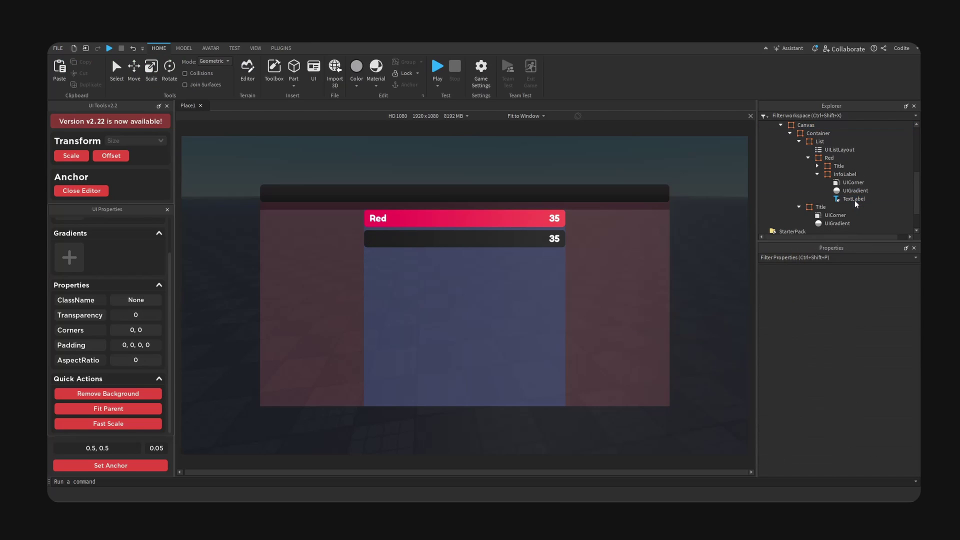
left_click(840, 200)
scroll(845, 422, "down", 10)
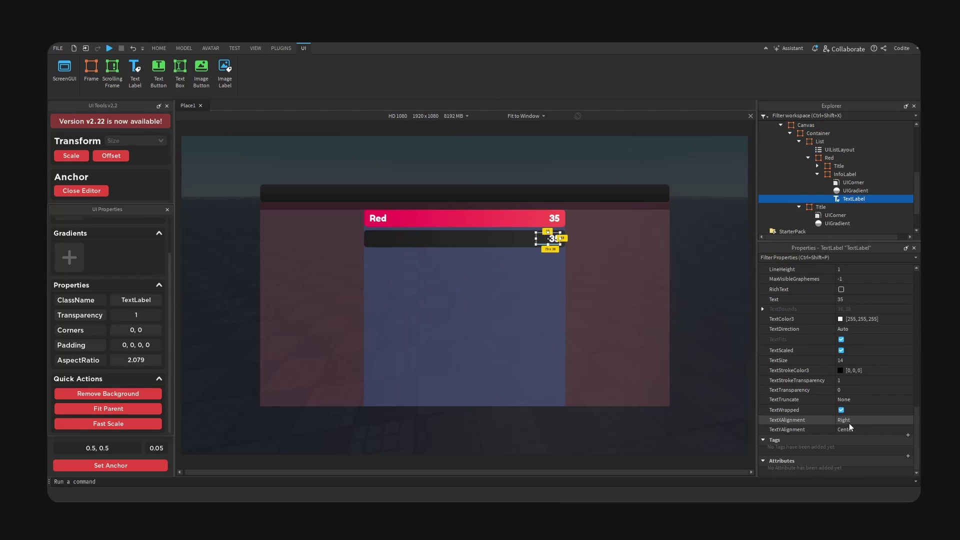
left_click(875, 420)
left_click(846, 428)
- Add a UIListLayout to InfoLabel and set its vertical alignment to Center
left_click(845, 175)
left_click(817, 175)
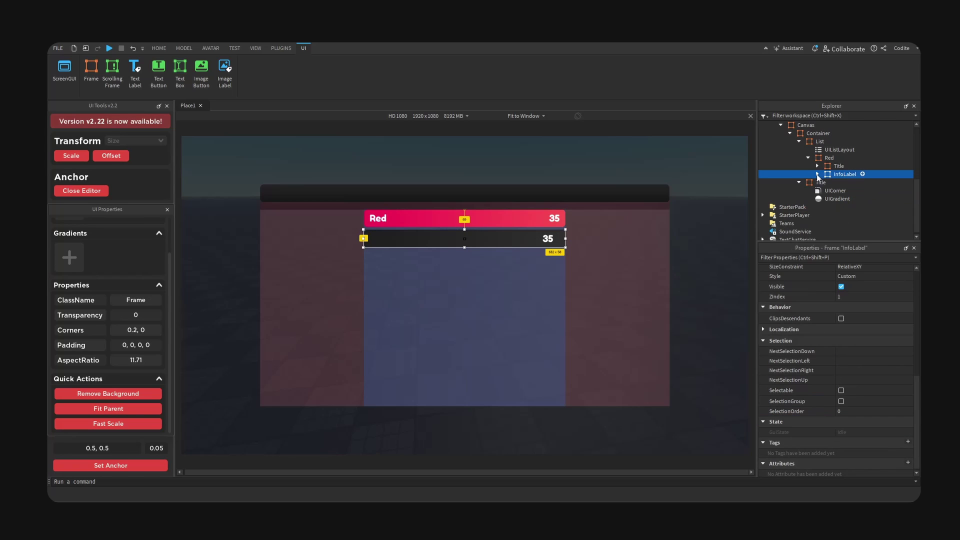
left_click(866, 174)
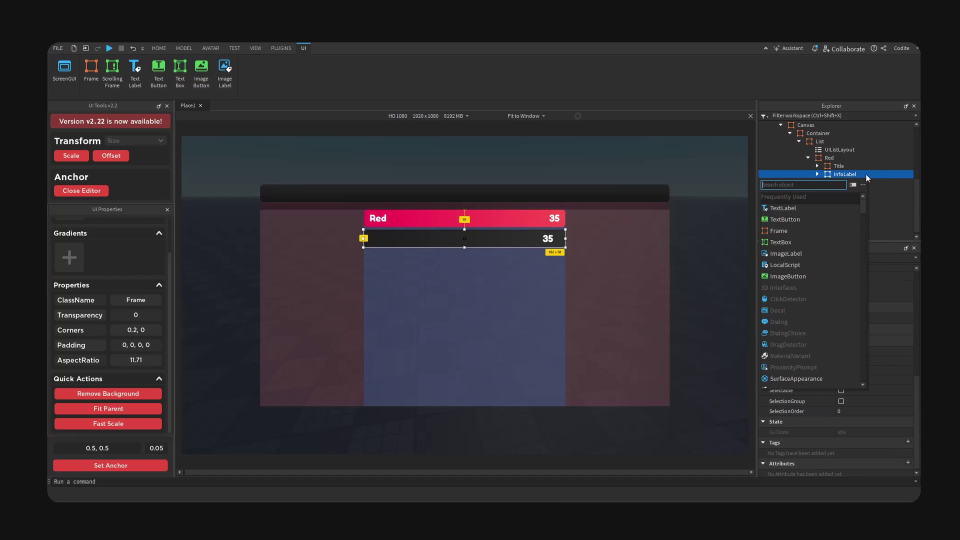
type("uil")
key("Return")
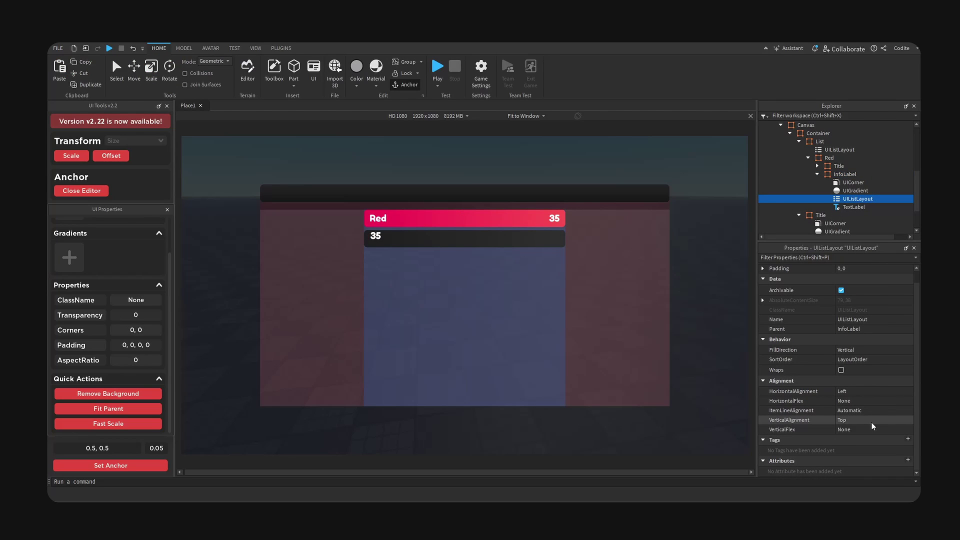
left_click(871, 421)
left_click(869, 439)
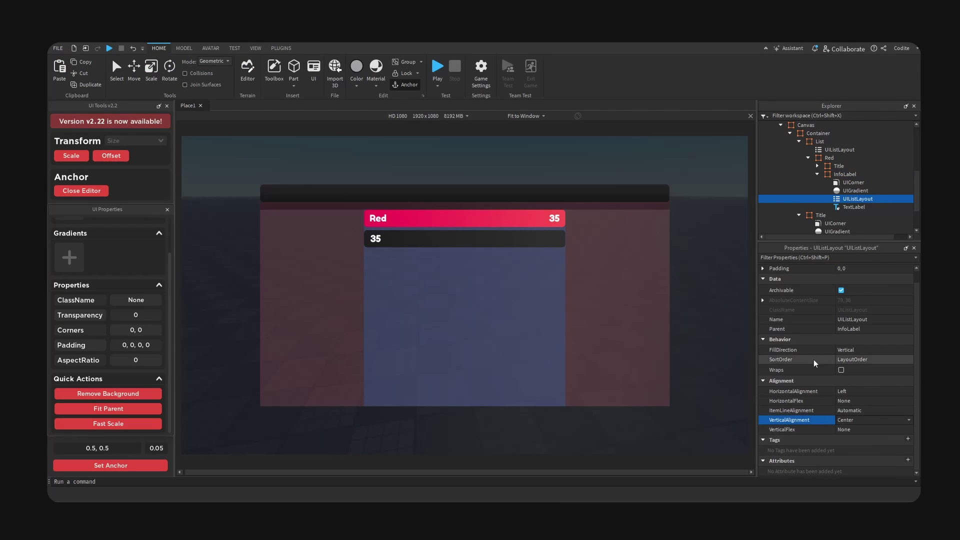
- Change the InfoLabel "35" label's text to "Level" and resize it to about 85 × 32 px
left_click(375, 238)
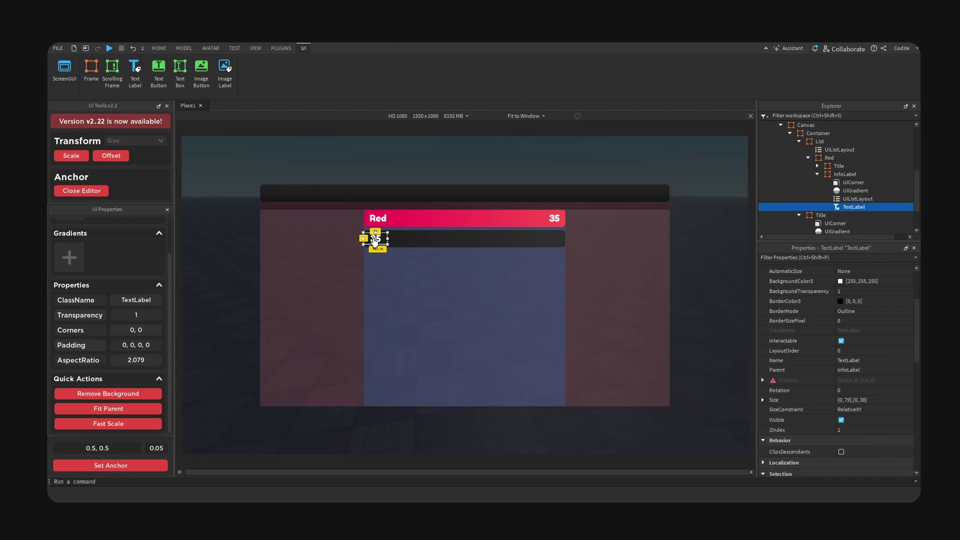
type("Level")
key("Return")
left_click_drag(364, 239, 390, 238, "shift")
left_click(419, 243)
left_click(410, 302)
left_click(379, 241)
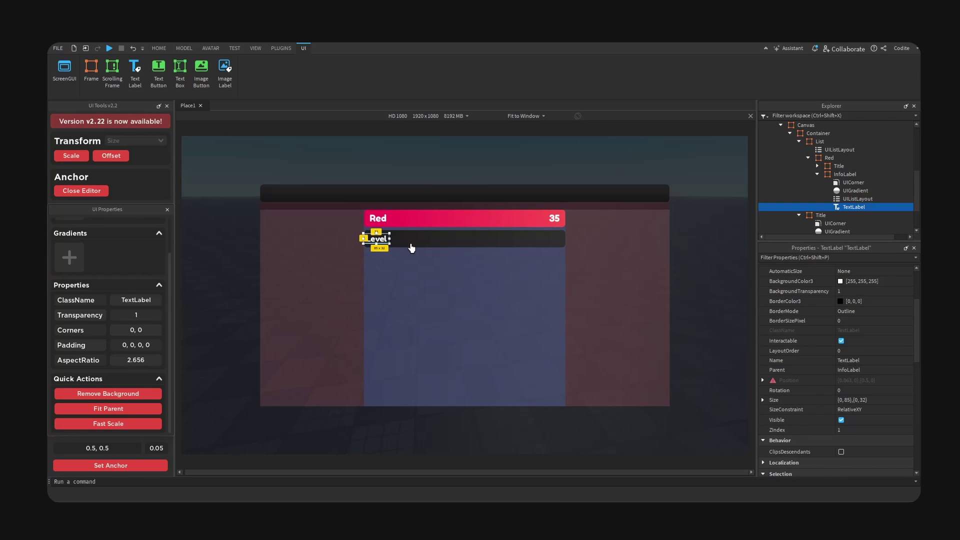
- Duplicate the Level label and set the fill direction of InfoLabel's list layout to Horizontal
key("ctrl+d")
left_click(851, 198)
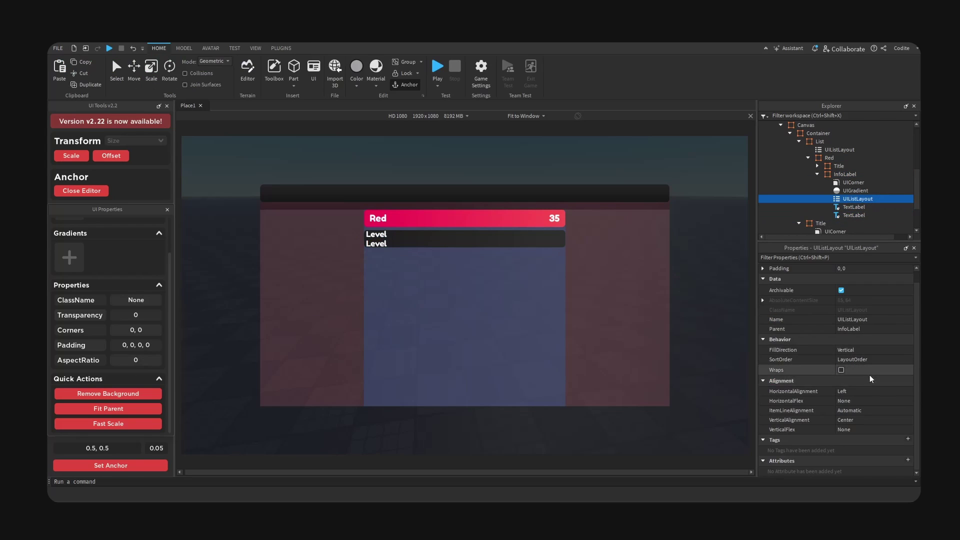
left_click(870, 350)
left_click(871, 358)
- Change the second InfoLabel label's text to "Name" and widen the label
double_click(407, 239)
type("Name")
key("Return")
left_click_drag(416, 239, 439, 240)
left_click(418, 246)
- Duplicate the Name label and change the copy's text to "Kills"
left_click(417, 242)
key("ctrl+d")
double_click(465, 240)
double_click(464, 239)
type("Kills")
key("Return")
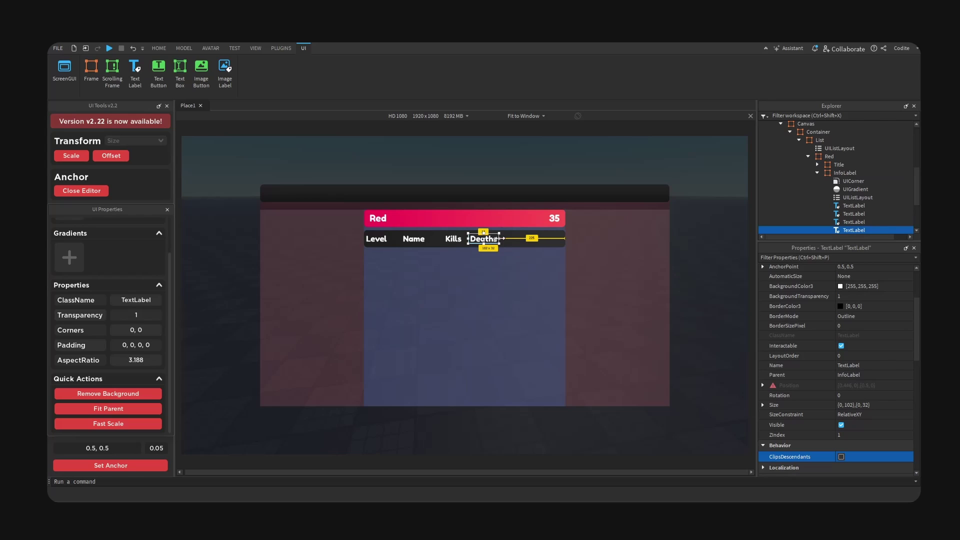
- Widen the Deaths label to about 113 px and add a copy of it reading "Ping"
left_click_drag(501, 238, 504, 238)
left_click(523, 241)
left_click(491, 241)
key("ctrl+d")
double_click(523, 240)
type("R")
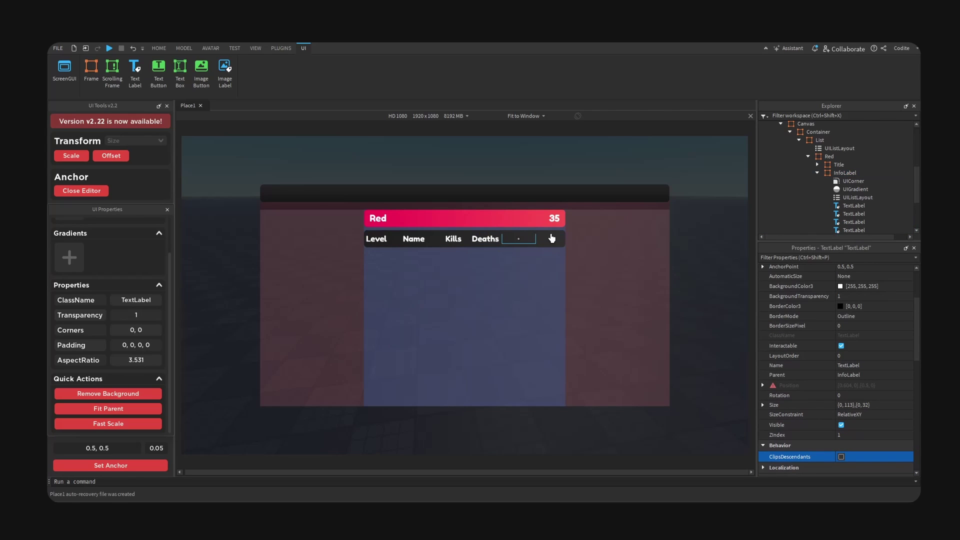
type("ing")
key("Return")
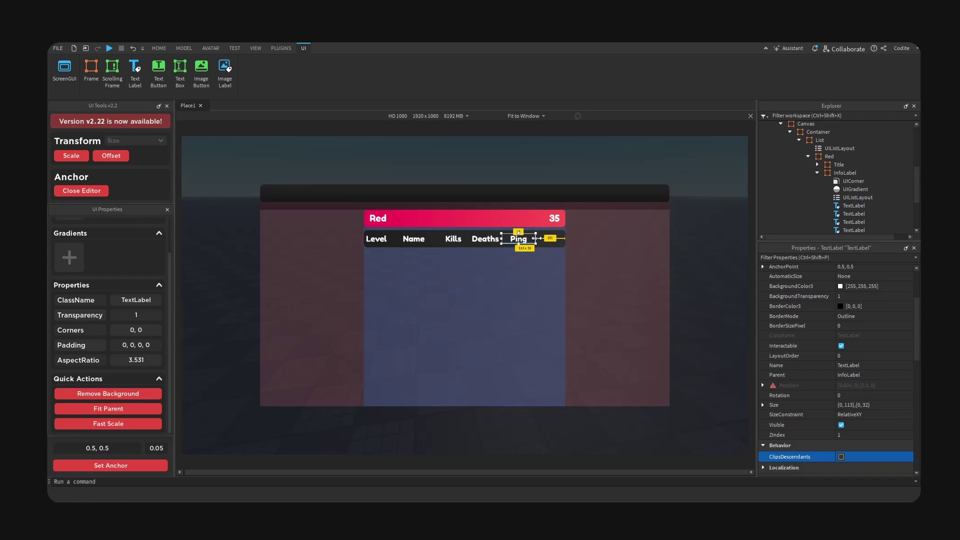
- Stretch the Ping label almost to the right end of InfoLabel and align its text Right
left_click_drag(537, 239, 566, 240)
scroll(868, 420, "down", 10)
left_click(870, 422)
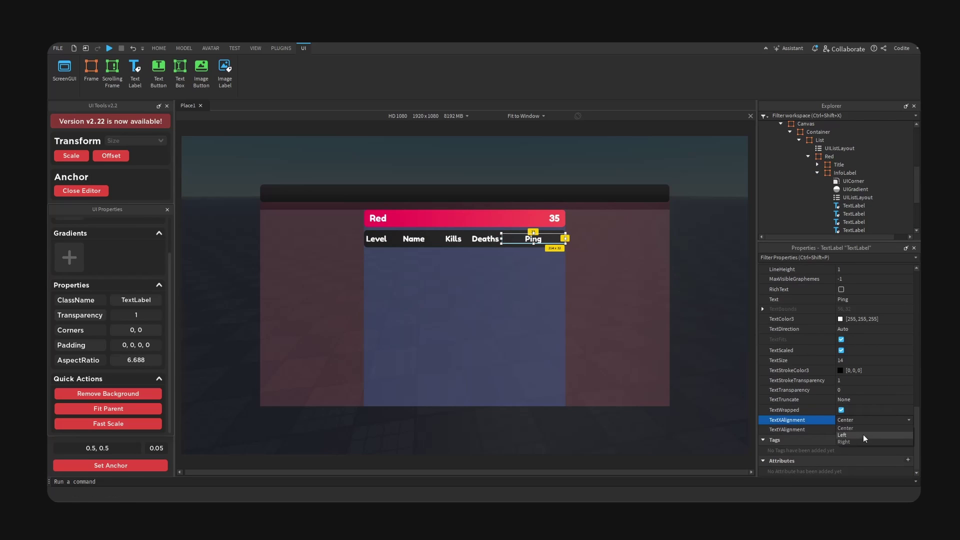
left_click(850, 437)
mouse_move(567, 243)
left_mouse_down()
mouse_move(513, 238)
mouse_move(560, 240)
left_mouse_up()
- Widen the Deaths label to about 153 px so that the Ping label sits at InfoLabel's right end
left_click(502, 240)
left_click(561, 241)
left_click(592, 239)
left_click(558, 242)
left_click(499, 242)
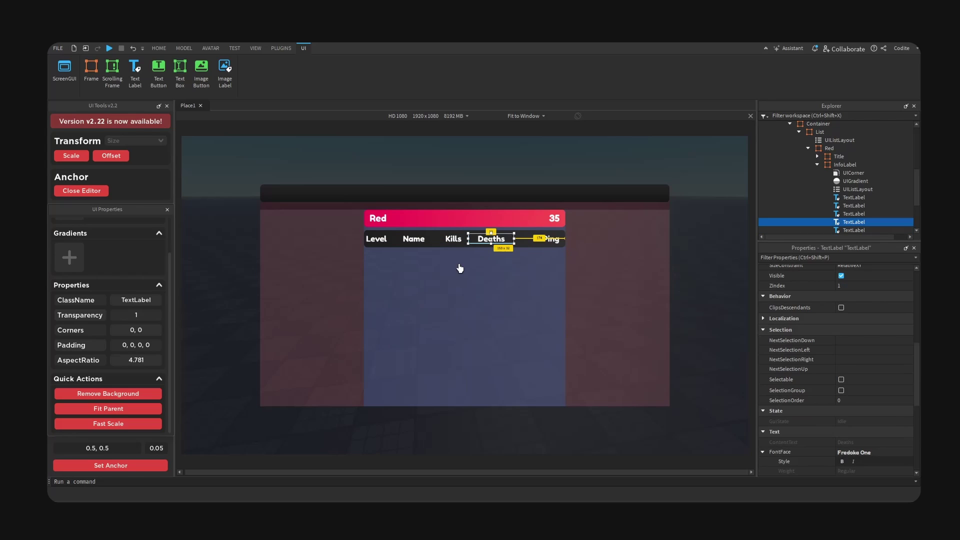
- Resize the Level label to about 115 × 36 px and narrow the Ping label to fit within InfoLabel
left_click(367, 242)
left_click_drag(363, 239, 347, 240)
left_click(565, 242)
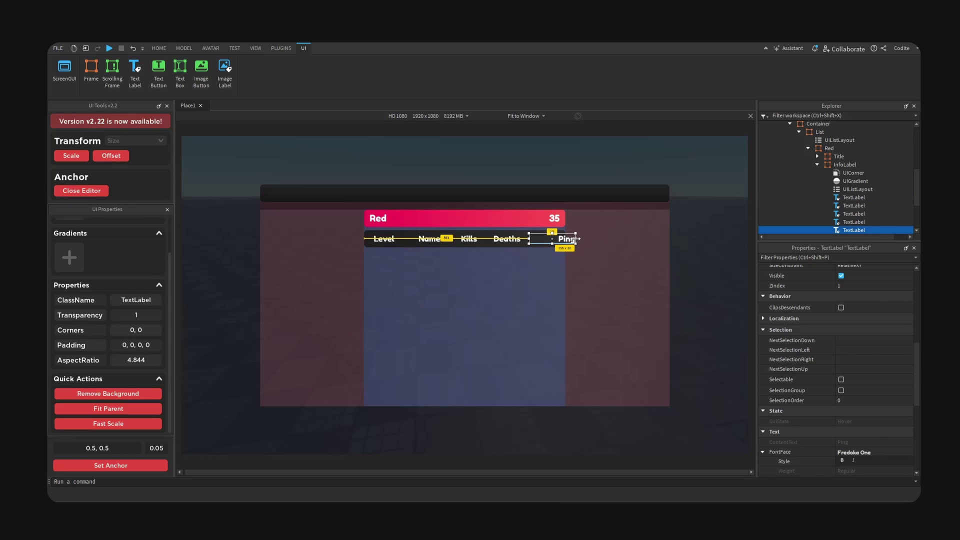
left_click_drag(577, 239, 560, 239)
left_click(563, 270)
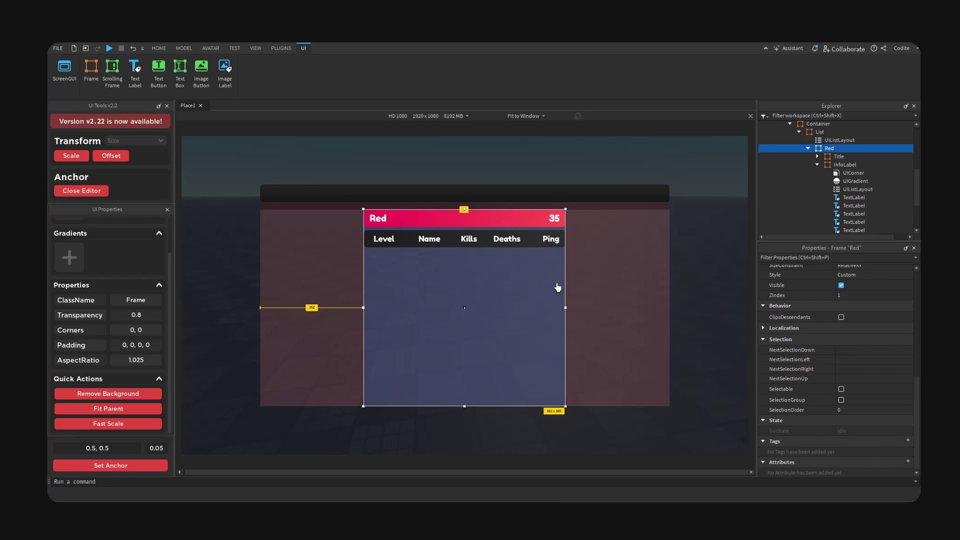
left_click(530, 245)
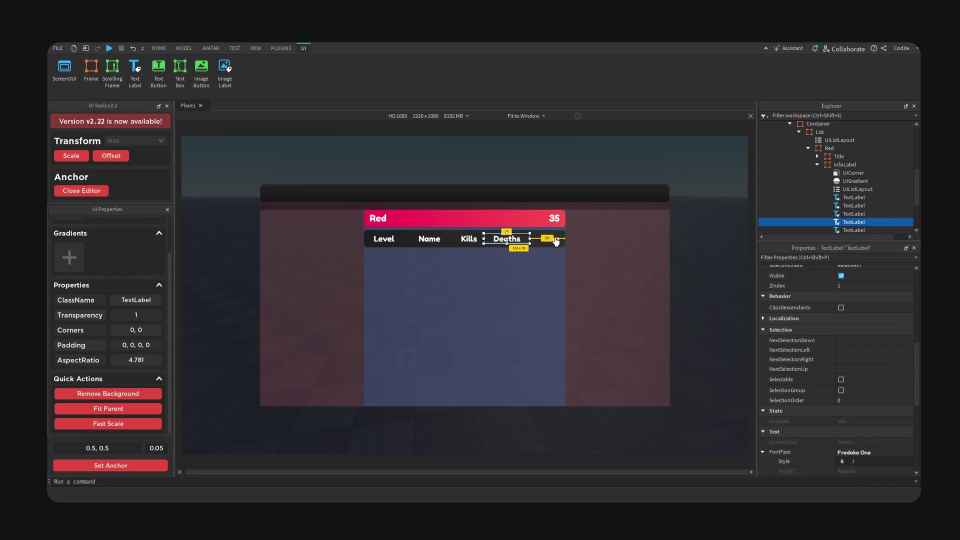
left_click(554, 242)
left_click(404, 243)
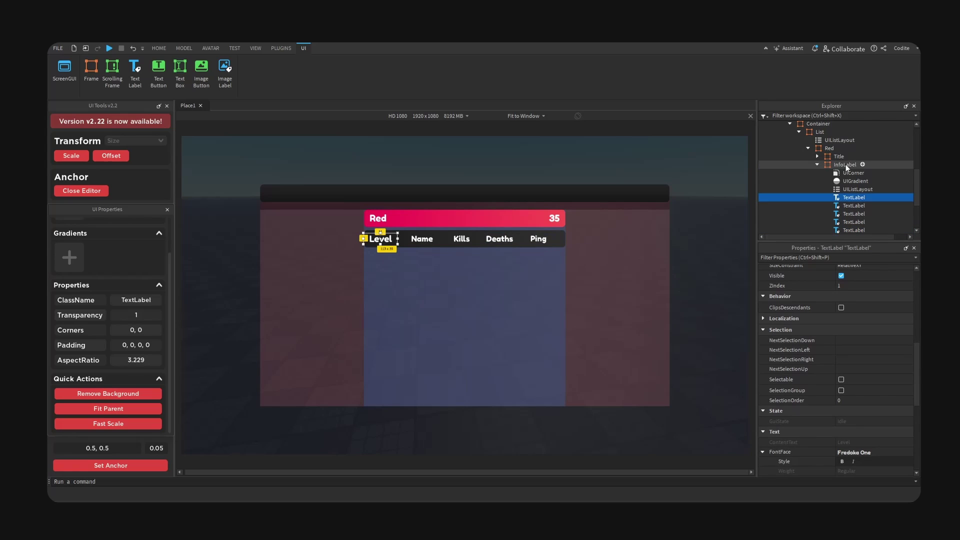
- Add a UIPadding to InfoLabel and set its left padding scale to 0.02
left_click(846, 166)
left_click(864, 164)
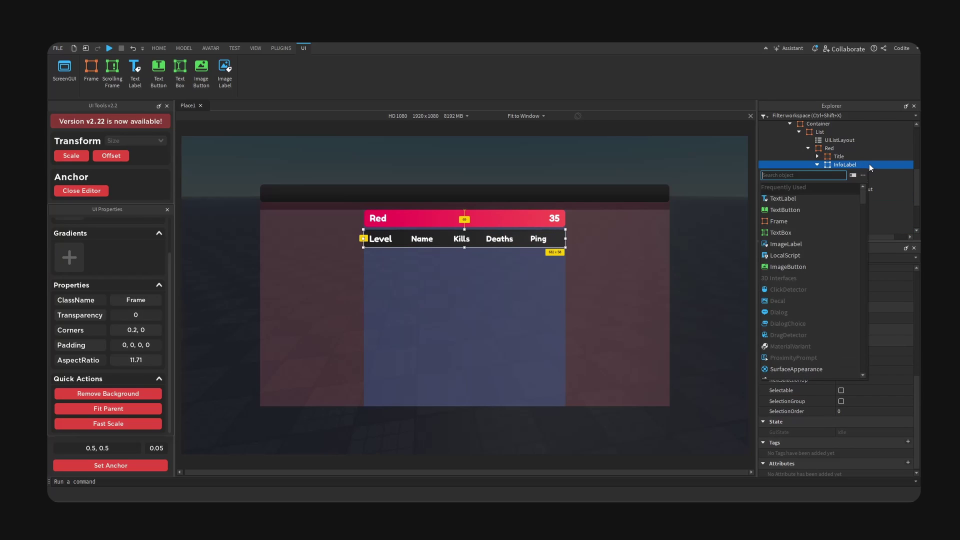
type("padd")
key("Return")
left_click(870, 198)
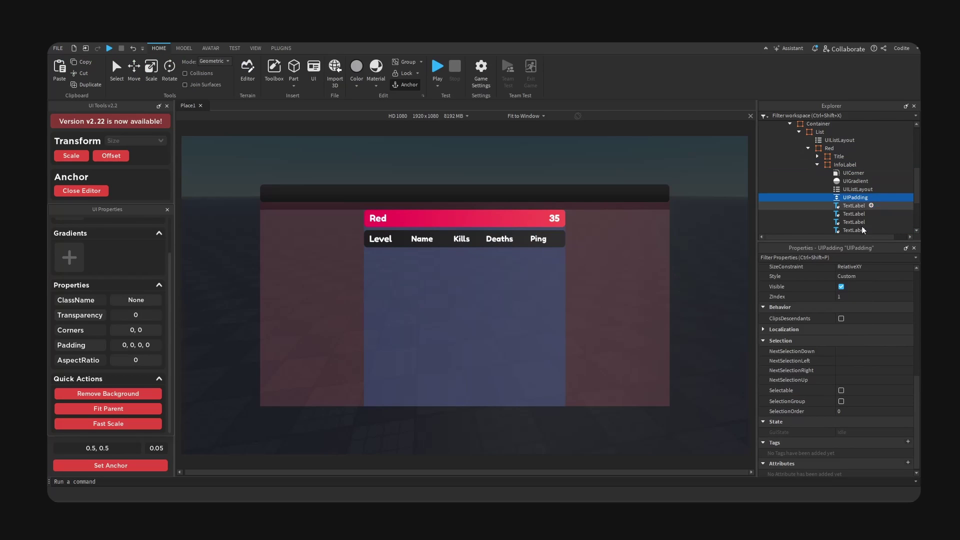
left_click(763, 341)
left_click(872, 352)
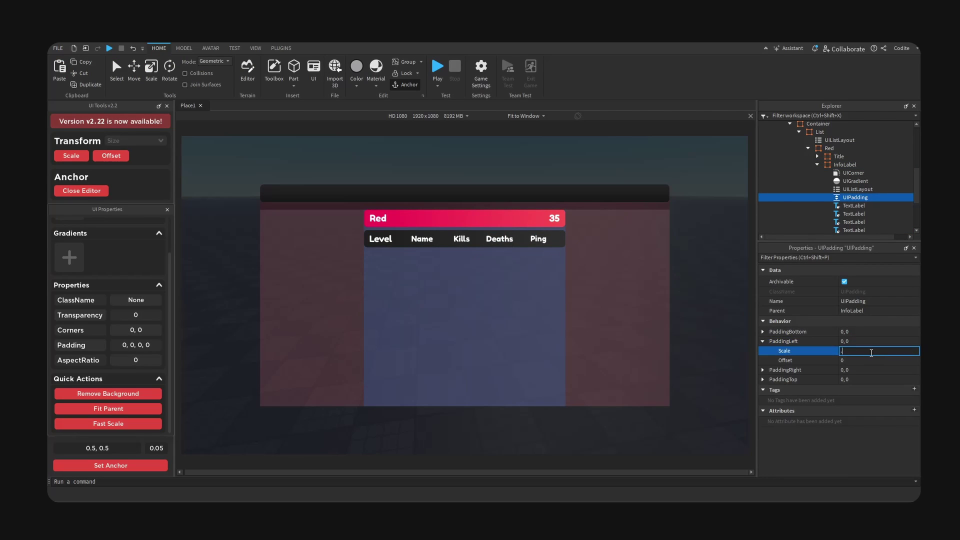
type(".02")
key("Return")
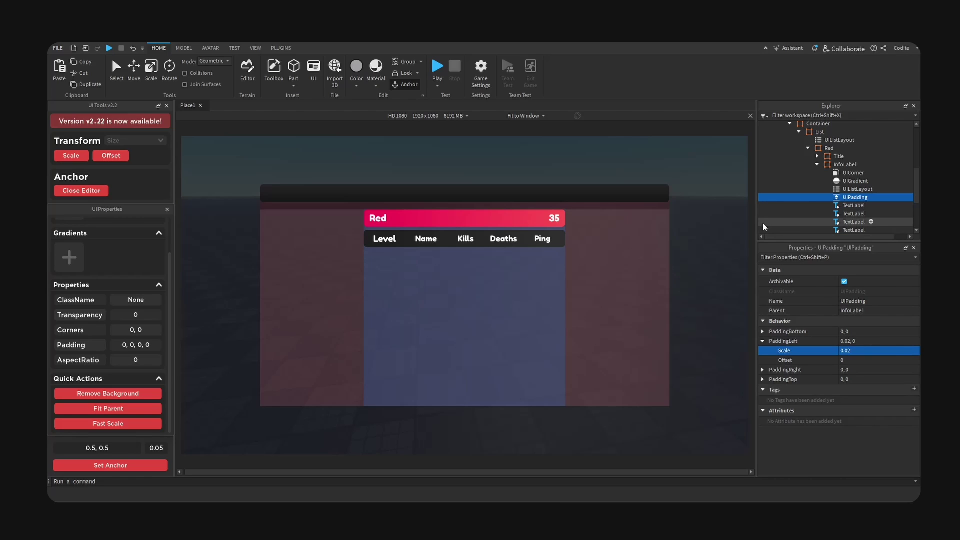
scroll(850, 205, "down", 2)
left_click(850, 159)
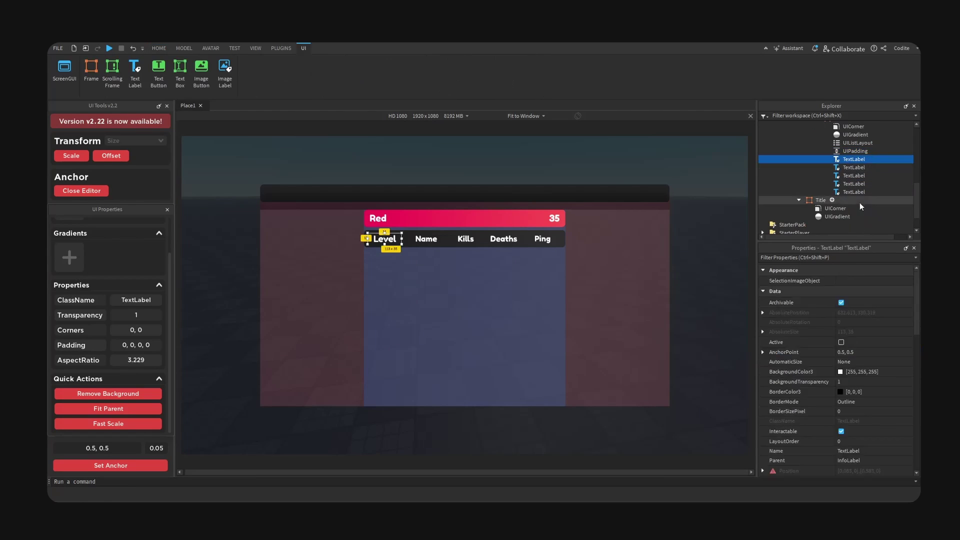
left_click(858, 193, "shift")
scroll(881, 400, "down", 10)
- Add a new Frame inside Red and rename it PlayerList
left_click(844, 150)
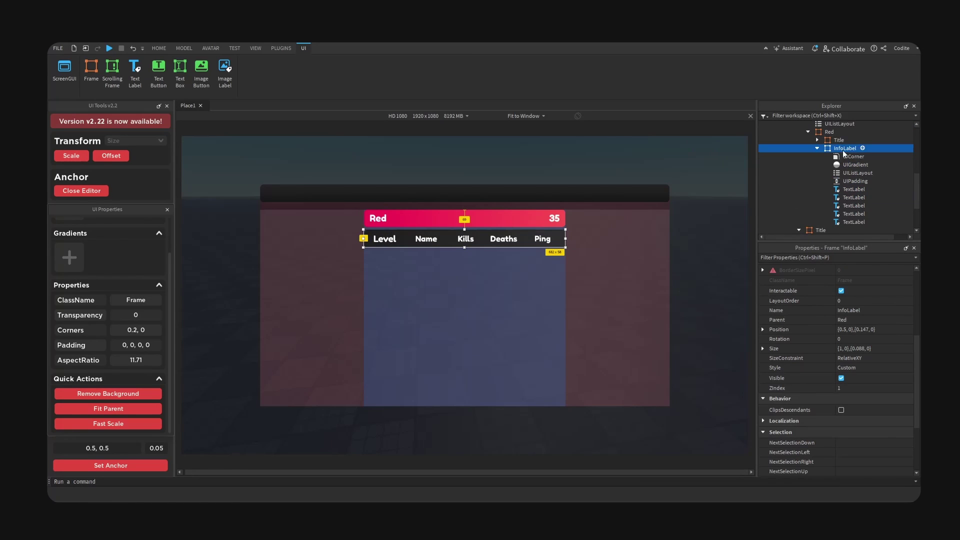
left_click(817, 149)
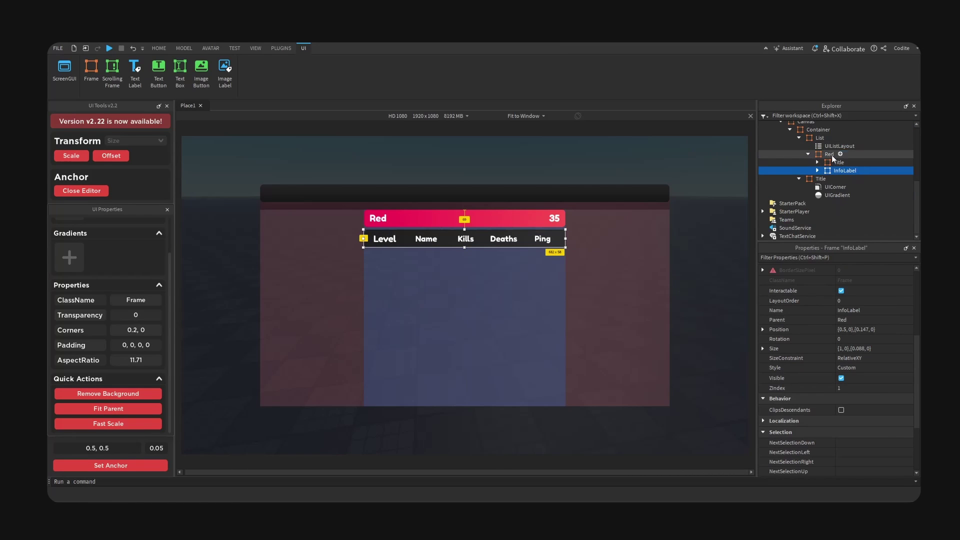
left_click(832, 156)
left_click(842, 156)
left_click(843, 173)
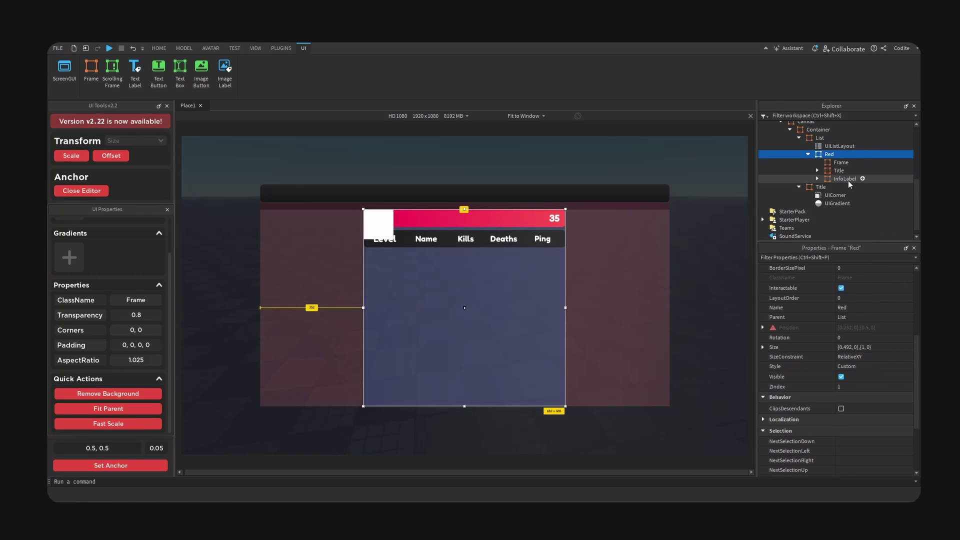
key("F2")
type("PlayerList")
key("Return")
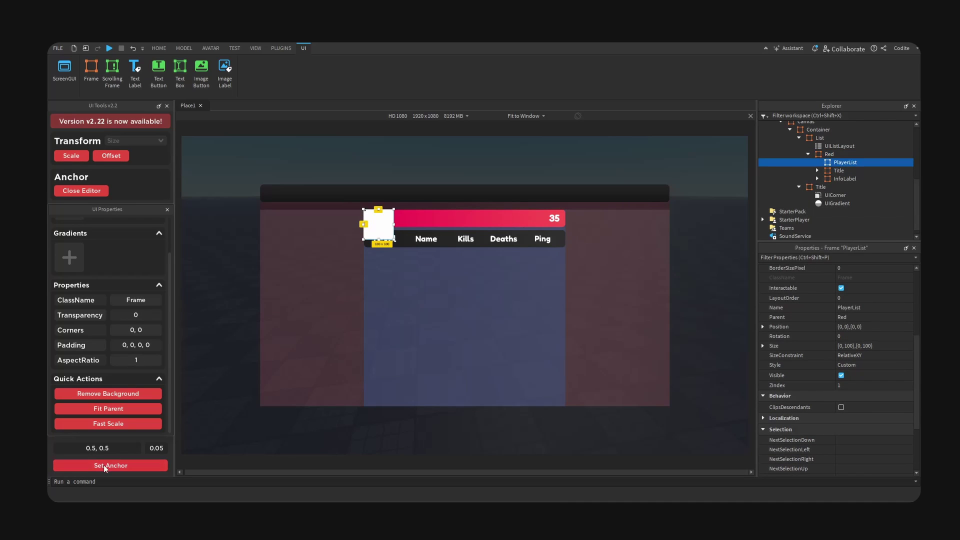
- Anchor PlayerList at 0.5, 0.5, fit it to Red, and lower its upper edge to just below InfoLabel
left_click(105, 466)
left_click(108, 409)
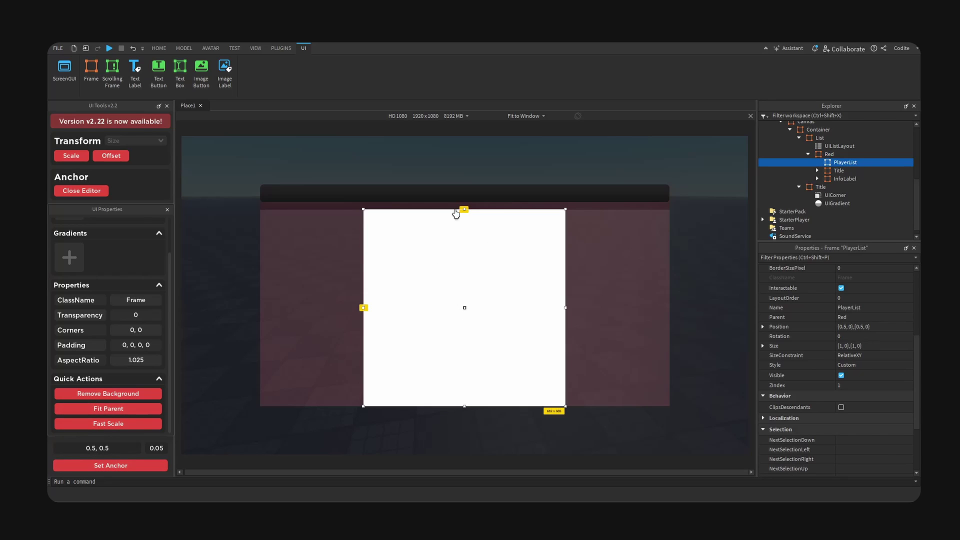
left_click_drag(465, 209, 477, 253)
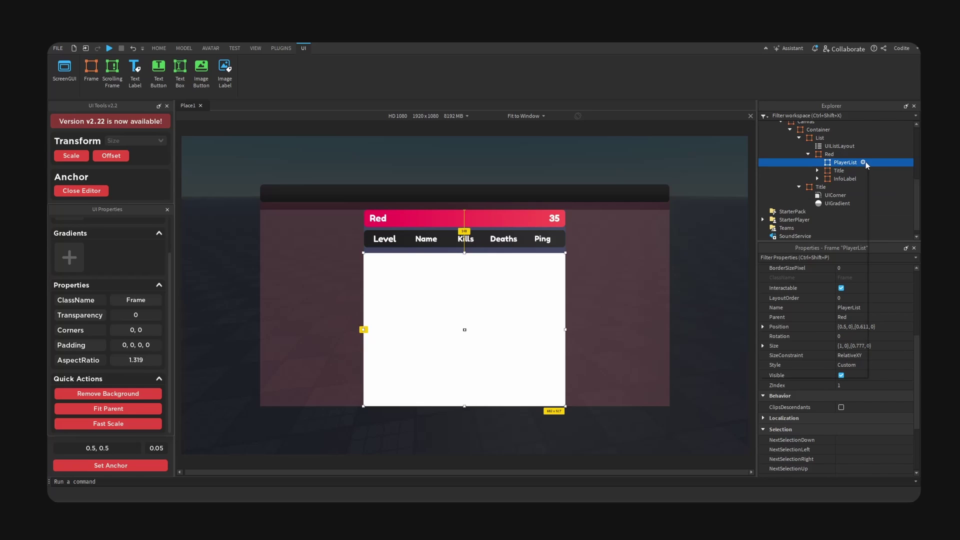
- Add a UIListLayout to the PlayerList frame
left_click(864, 162)
type("uil")
key("Return")
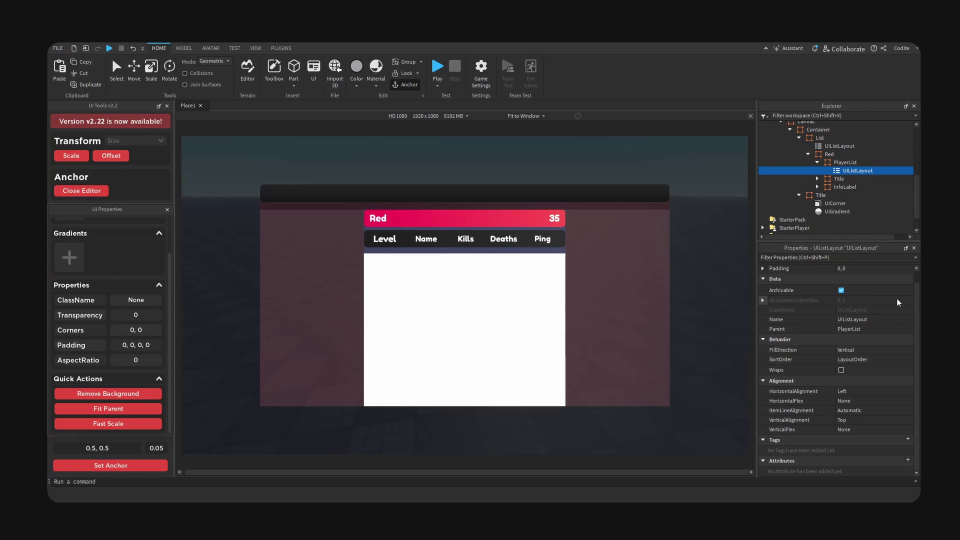
- Put a copy of InfoLabel sized in Offset inside PlayerList and raise PlayerList's upper edge slightly
left_click(845, 187)
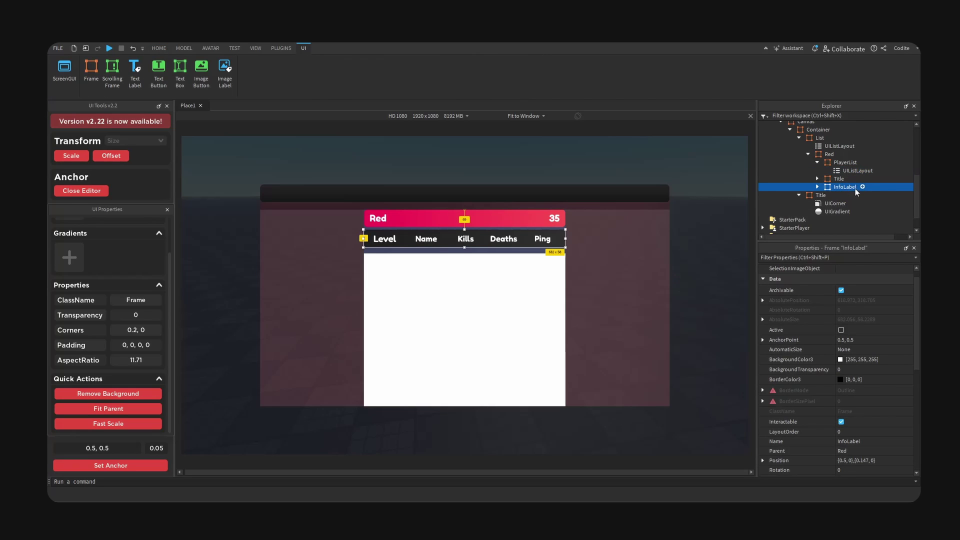
key("ctrl+d")
left_click(817, 171)
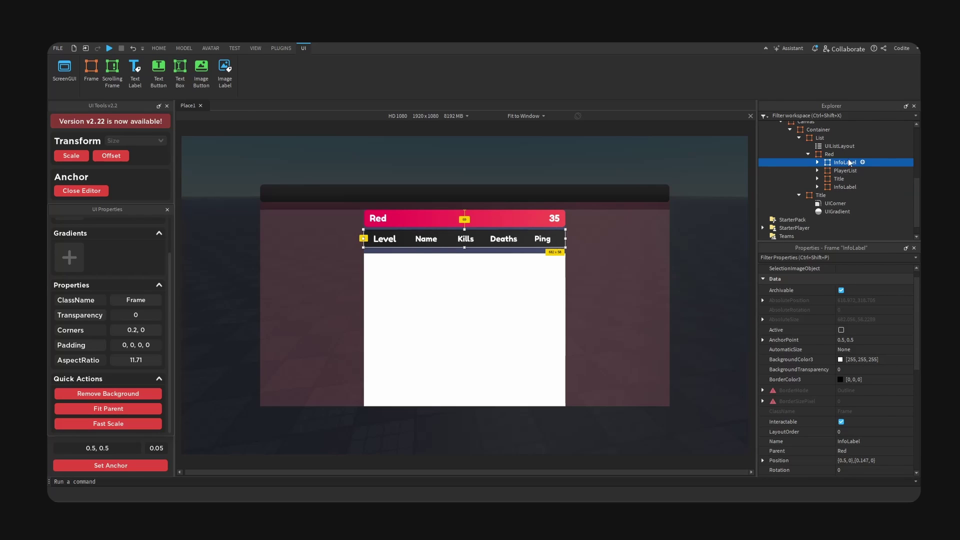
left_click(115, 156)
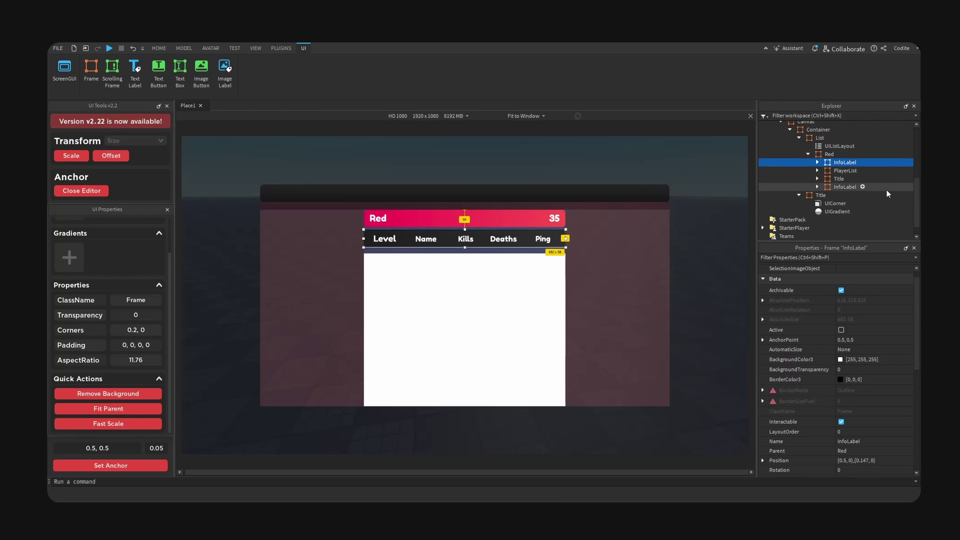
key("Delete")
left_click(845, 165)
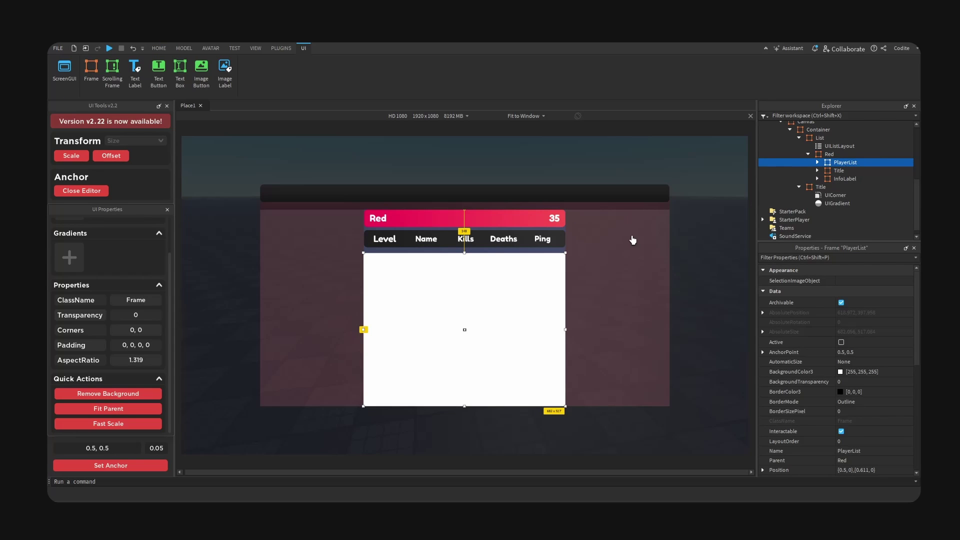
key("ctrl+shift+v")
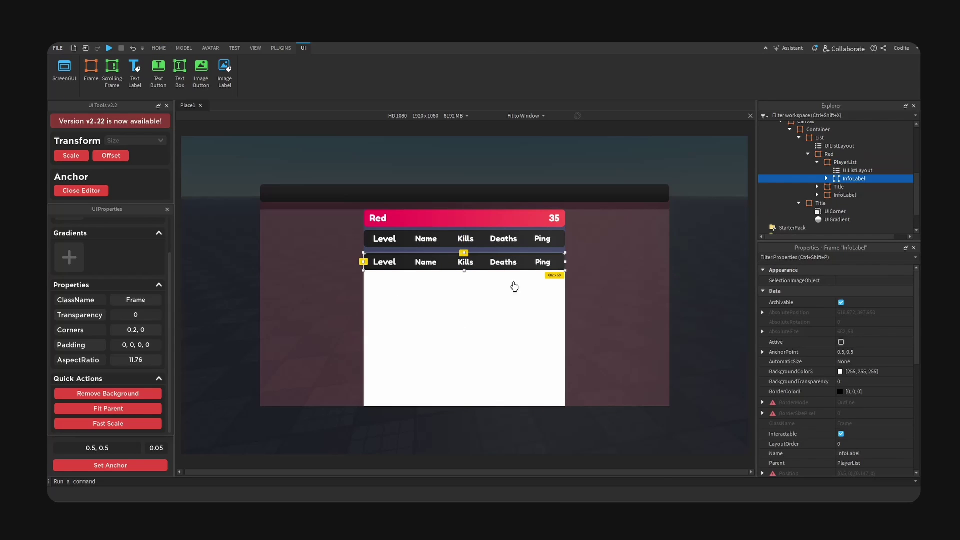
left_click(479, 304)
left_click_drag(465, 253, 465, 251)
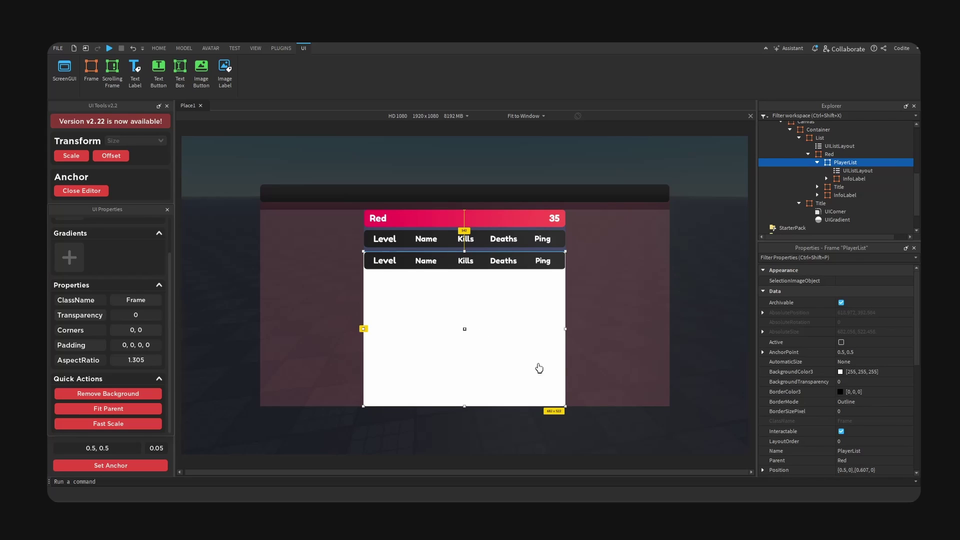
- Fill the PlayerList row's text labels with level 14, the player's username, 10 kills, 2 deaths and ping 35
left_click(381, 260)
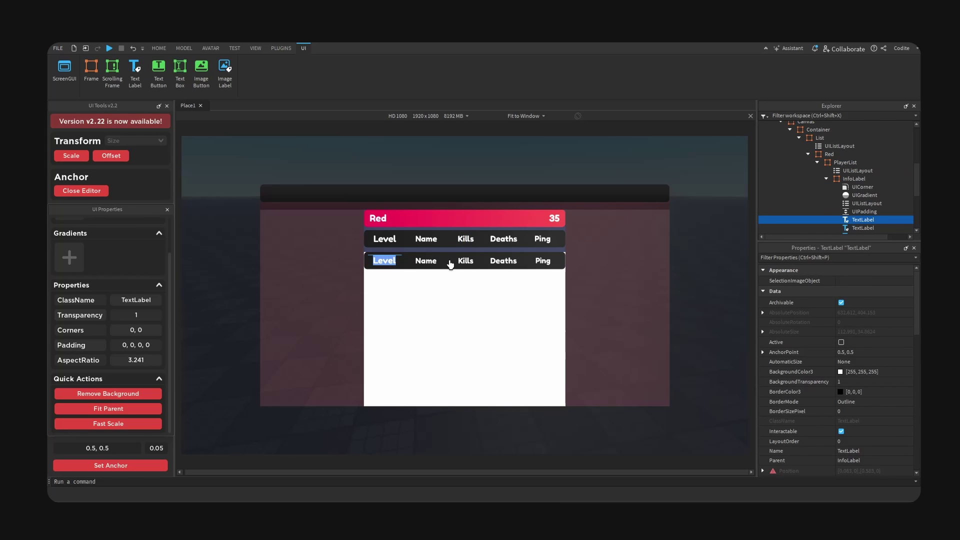
type("515")
key("Return")
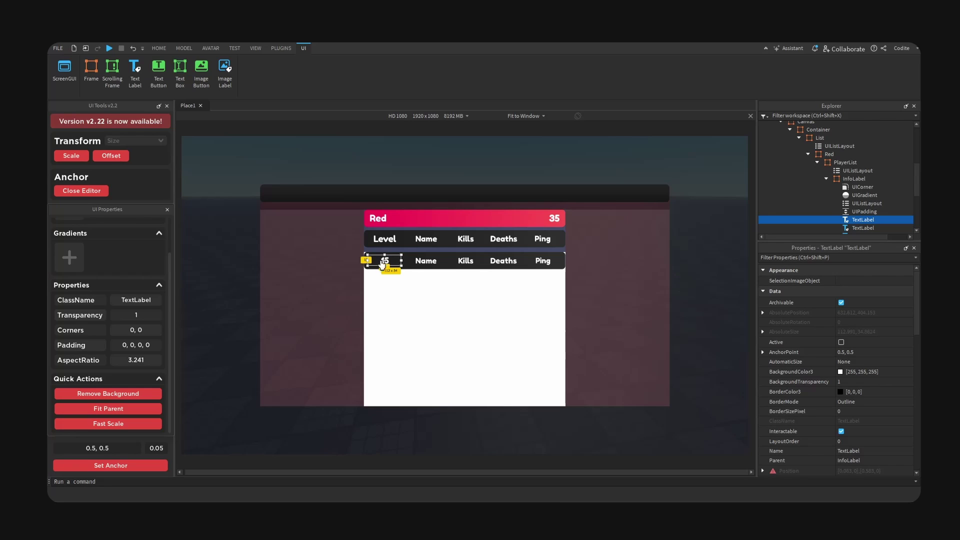
double_click(385, 261)
type("14")
key("Return")
double_click(427, 260)
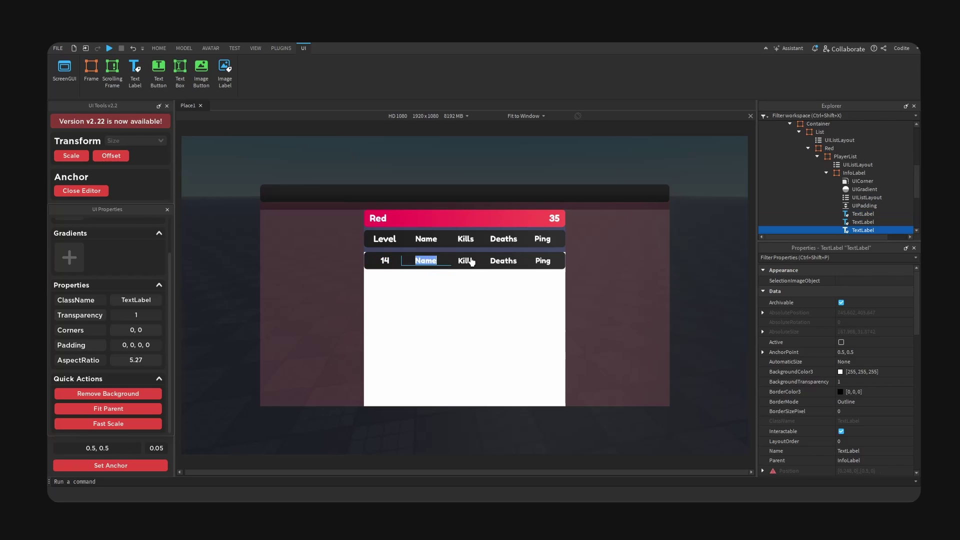
type("Codite")
key("Return")
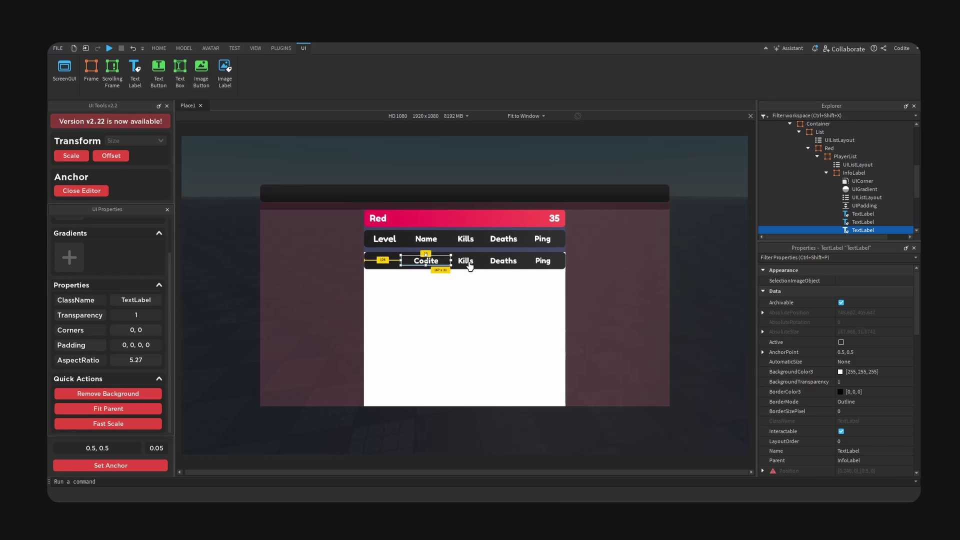
double_click(469, 262)
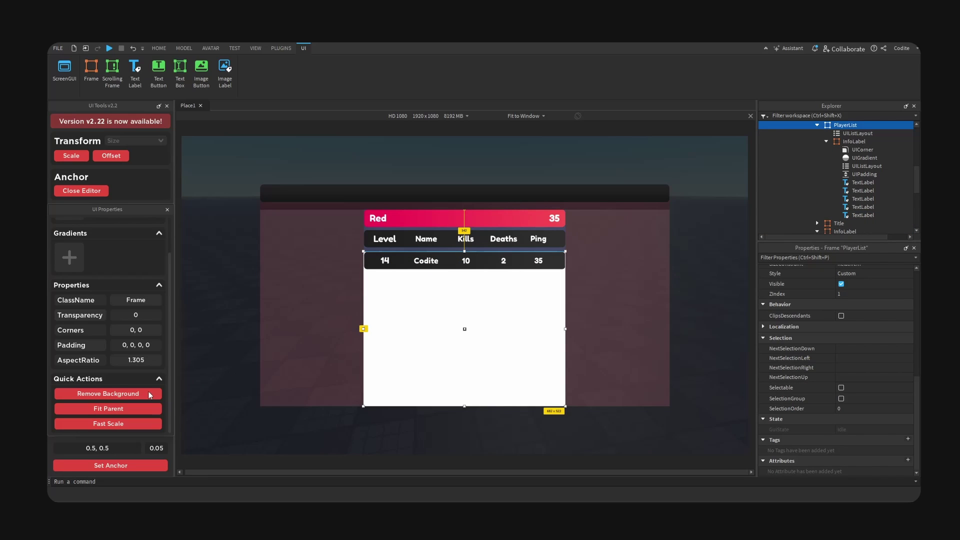
- Remove PlayerList's background and rename its row frame to Template
left_click(149, 394)
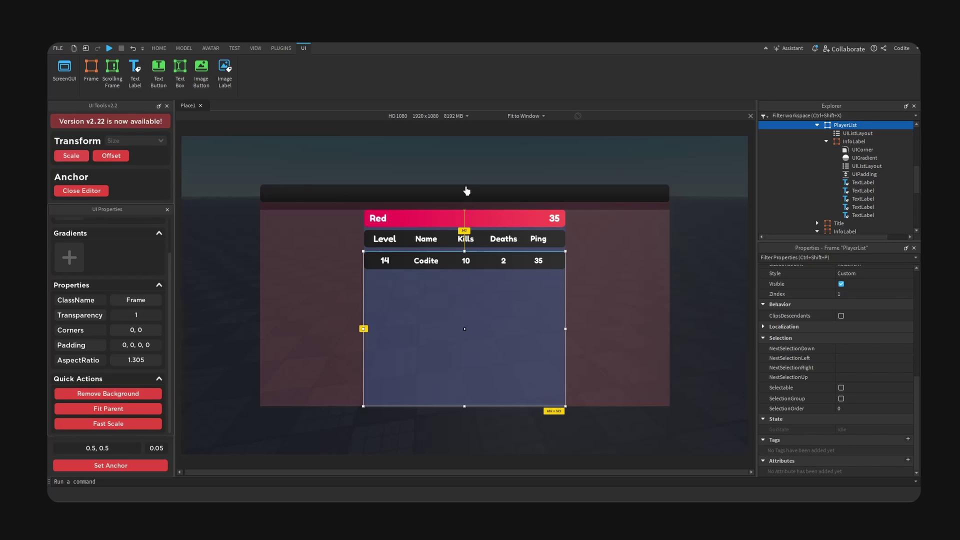
left_click(545, 265)
left_click(550, 251)
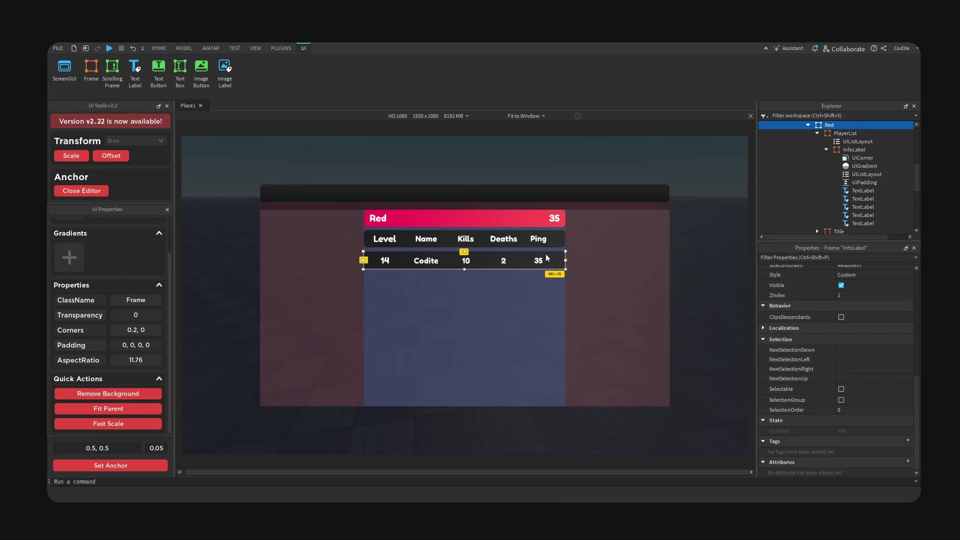
left_click(826, 150)
left_click(851, 149)
type("Template")
key("Return")
left_click(817, 166)
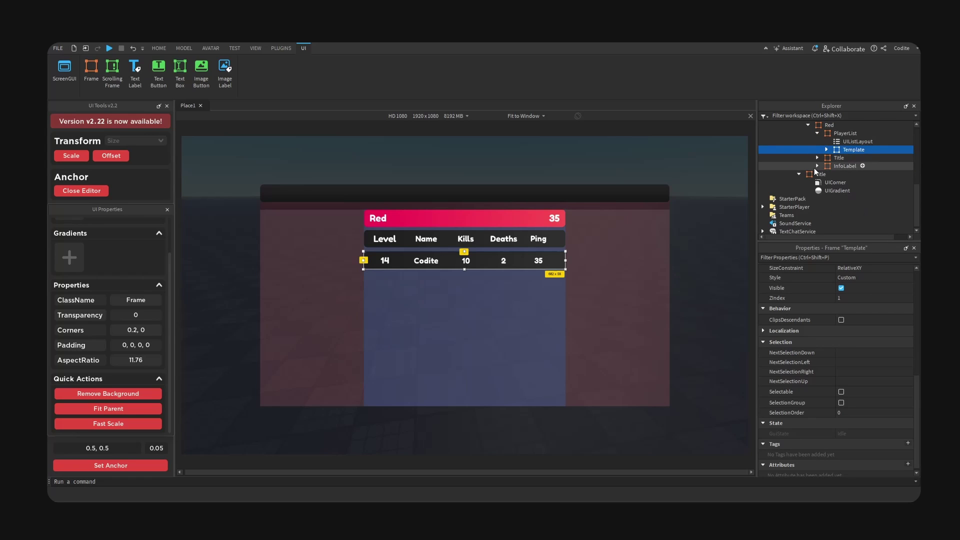
- Duplicate Template three times and set the padding scale of PlayerList's UIListLayout to 0.02
key("ctrl+d")
key("ctrl+d")
key("ctrl+d")
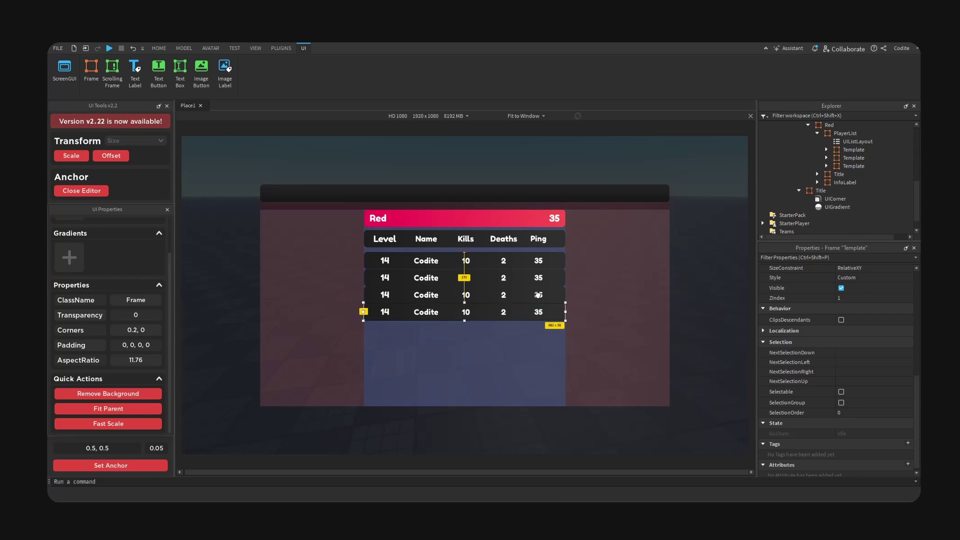
left_click(847, 143)
left_click(762, 281)
left_click(863, 291)
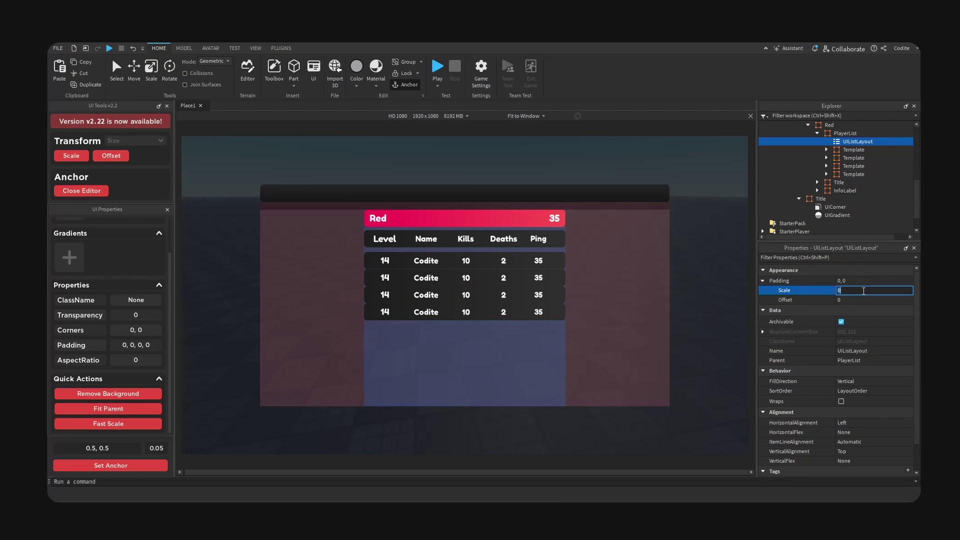
type("0.02")
key("Return")
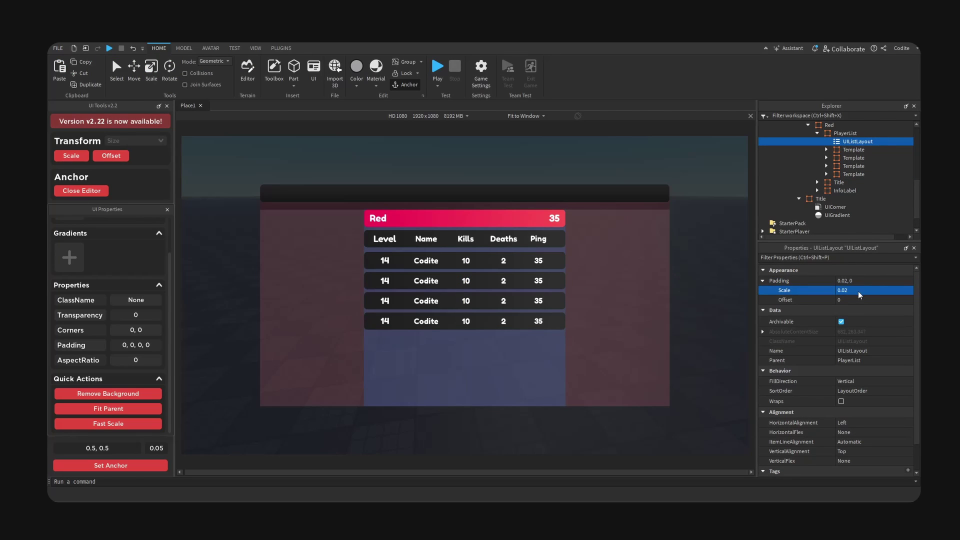
- Duplicate more Template rows to make seven in PlayerList, undoing the one that overflows the frame
left_click(851, 150)
left_click(848, 156)
left_click(850, 166)
key("ctrl+d")
key("ctrl+d")
key("ctrl+d")
key("ctrl+d")
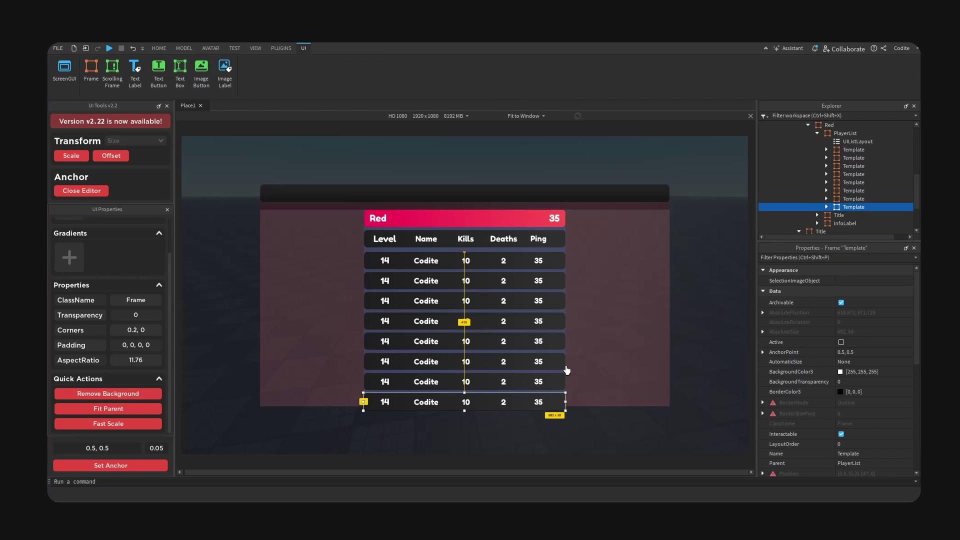
key("ctrl+z")
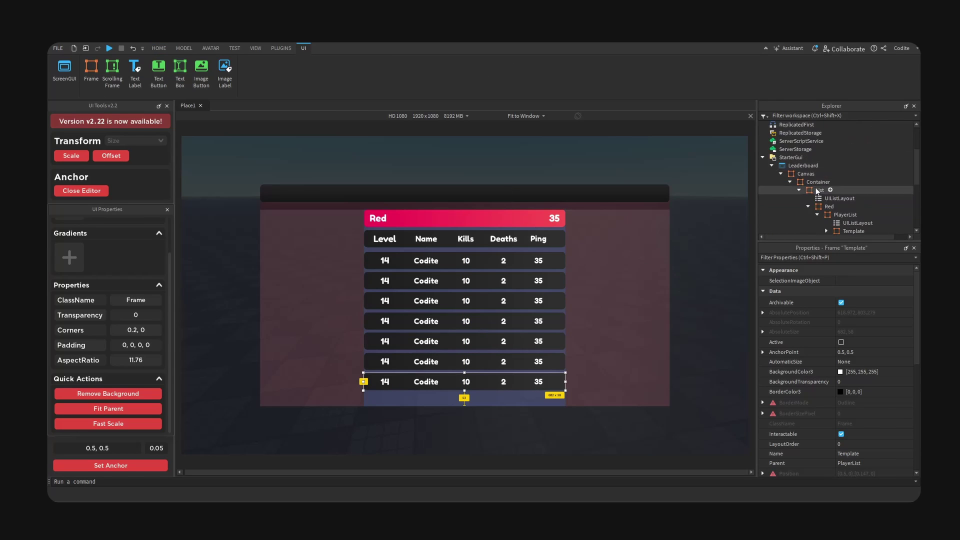
- Remove the backgrounds of the Red, List and Container frames
left_click(830, 206)
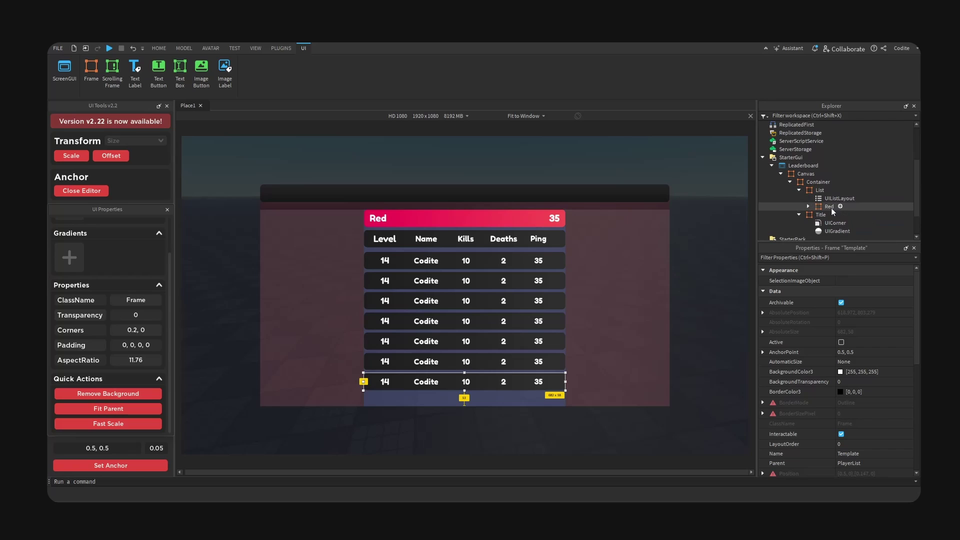
left_click(110, 399)
left_click(599, 286)
left_click(128, 397)
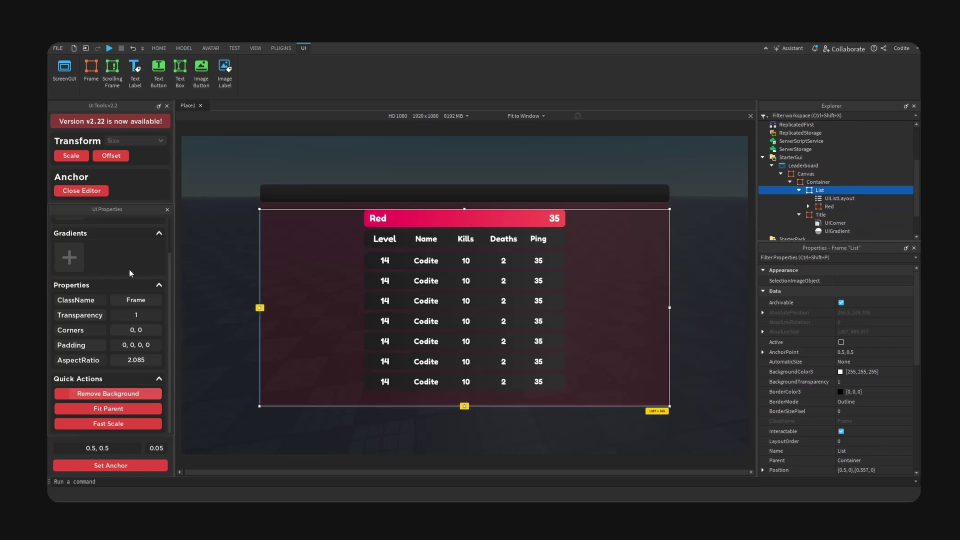
left_click(345, 215)
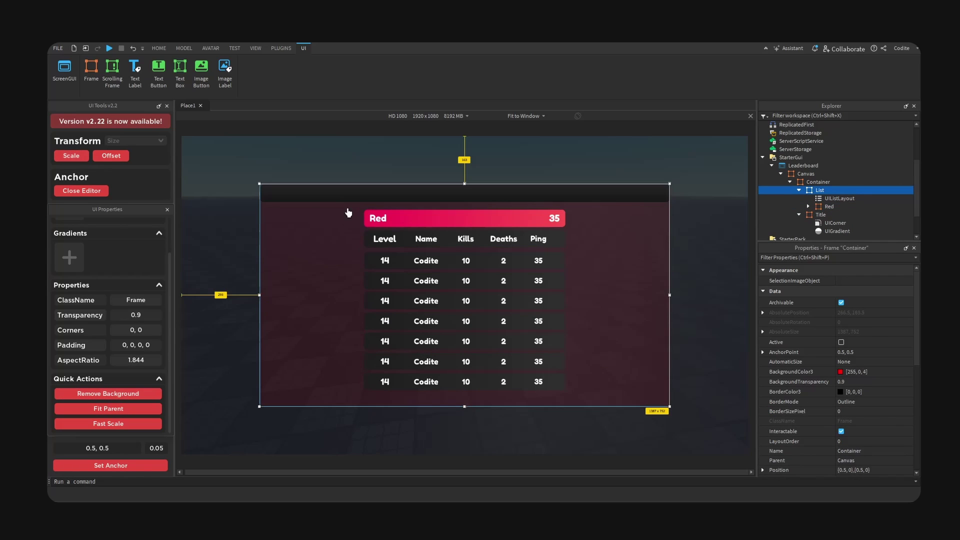
left_click(120, 396)
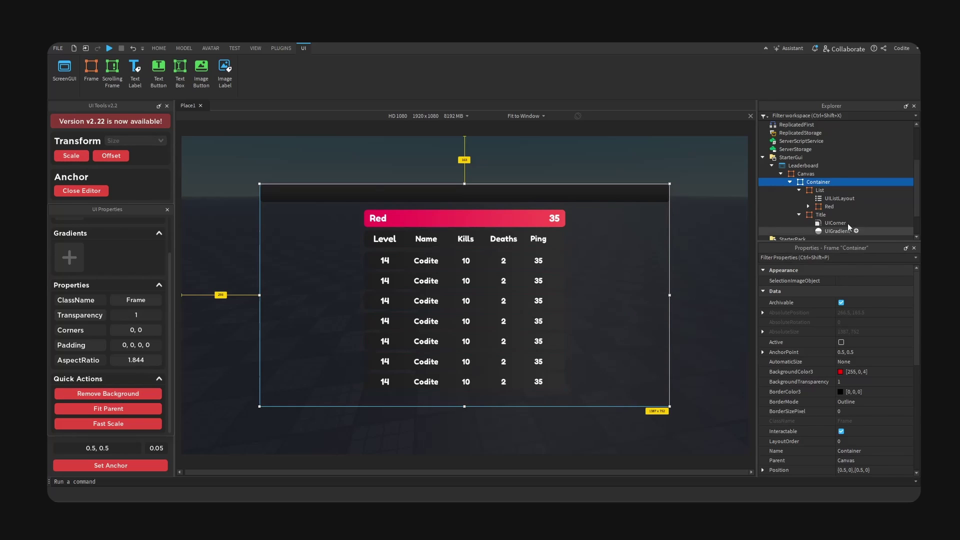
- Duplicate the Red frame and change the copy's title text to Blue
left_click(826, 206)
key("ctrl+d")
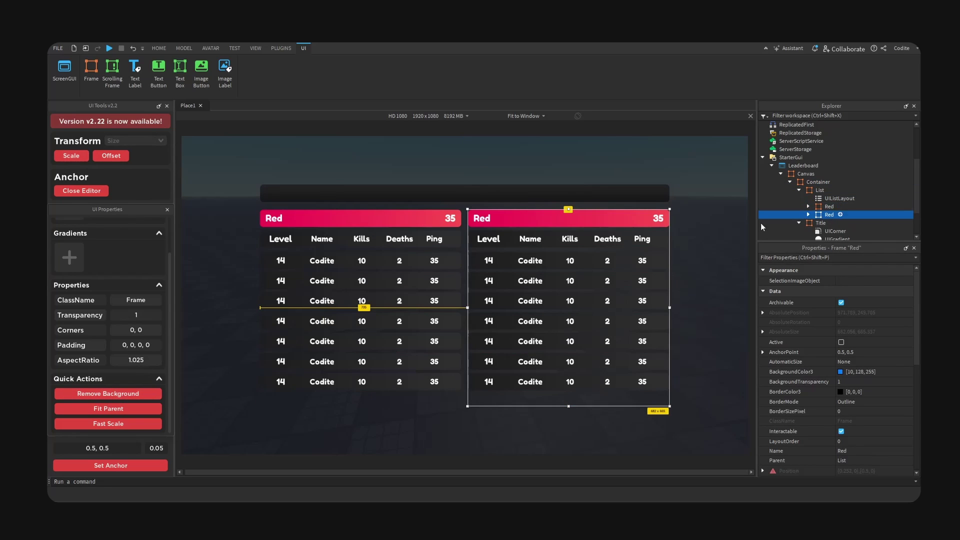
double_click(484, 219)
type("Blue")
- Set the start colour of the Blue title's UIGradient to blue, RGB 15, 134, 238
left_click(564, 215)
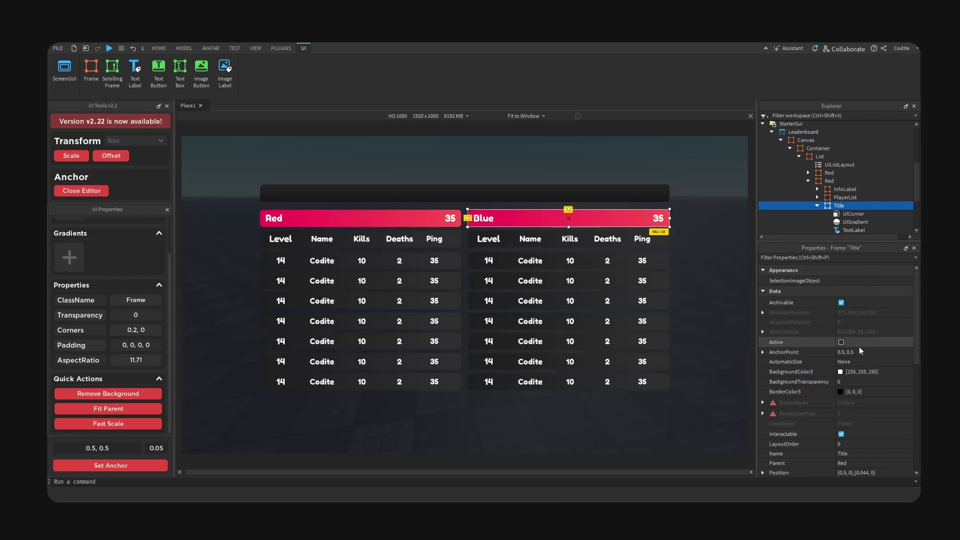
scroll(876, 360, "down", 1)
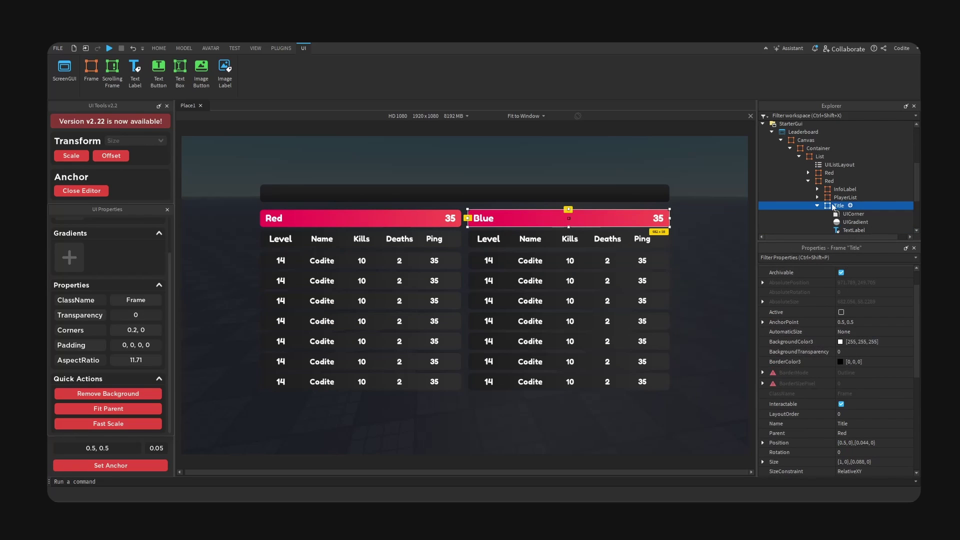
scroll(847, 202, "down", 3)
left_click(856, 176)
left_click(909, 283)
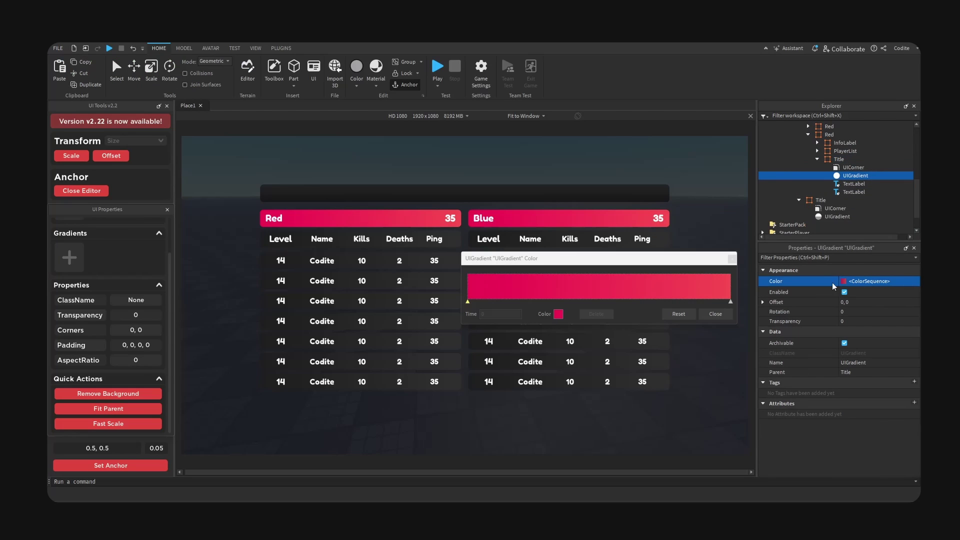
left_click(470, 301)
left_click(556, 315)
left_click_drag(559, 182, 630, 244)
left_click_drag(588, 273, 591, 266)
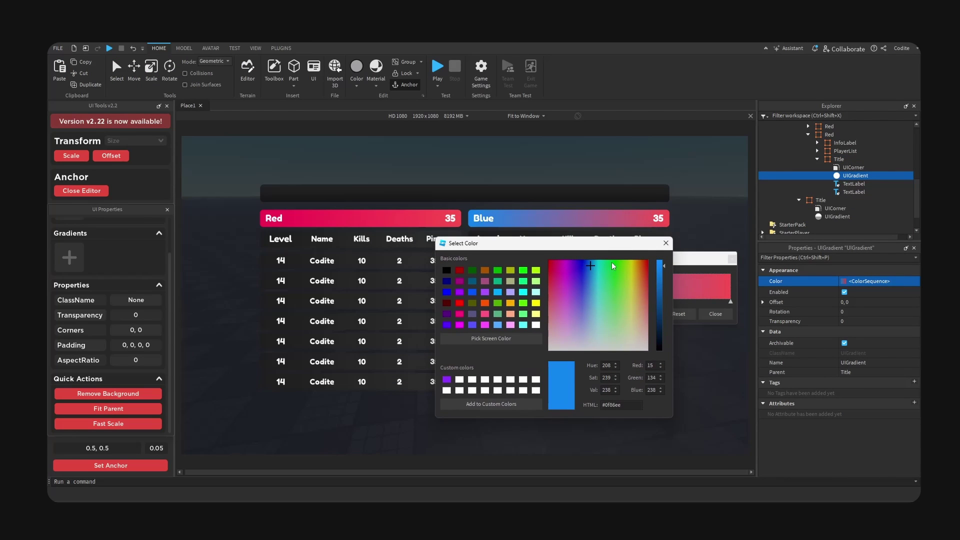
left_click(666, 243)
- Set the end colour of the Blue title's UIGradient to cyan, RGB 0, 203, 248
left_click(730, 302)
left_click(558, 314)
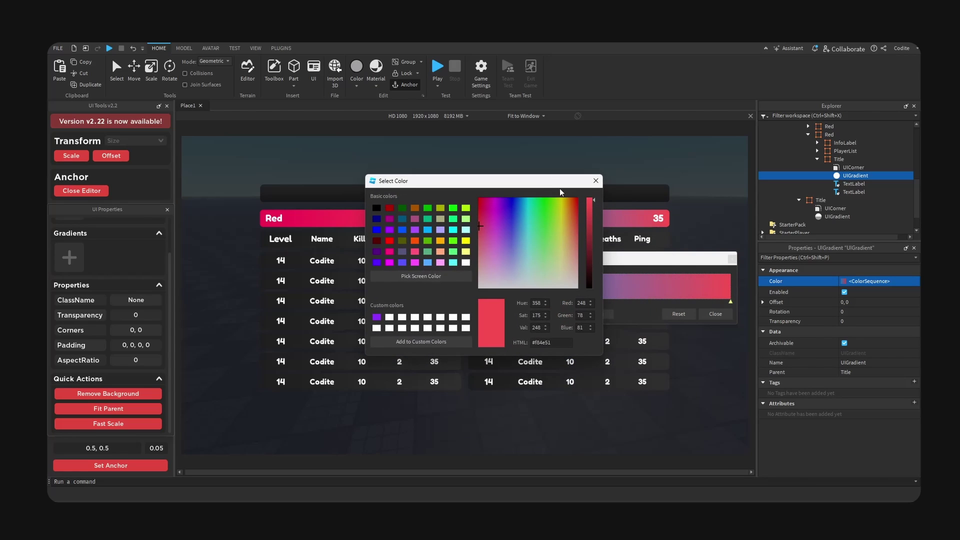
left_click_drag(435, 188, 581, 263)
left_click(686, 283)
left_click_drag(686, 283, 679, 281)
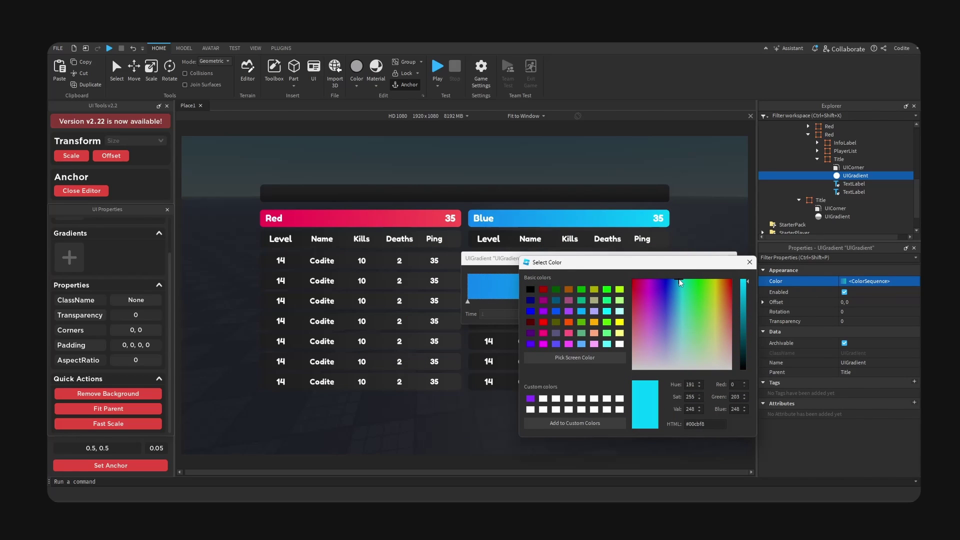
left_click(750, 262)
left_click(722, 314)
- Copy the Blue title's text label into the main Title bar, set its TextXAlignment to Center and move it to the bar's middle
left_click(494, 216)
left_click(461, 193)
key("ctrl+shift+v")
scroll(876, 438, "down", 10)
scroll(886, 442, "down", 3)
left_click(879, 420)
left_click(876, 429)
left_click_drag(317, 195, 456, 198)
- Set the main Title label's text to Team Deathmatch, widen the label and set its anchor to 0.5, 0.5
key("ctrl+a")
type("Team Deathmatch")
key("Return")
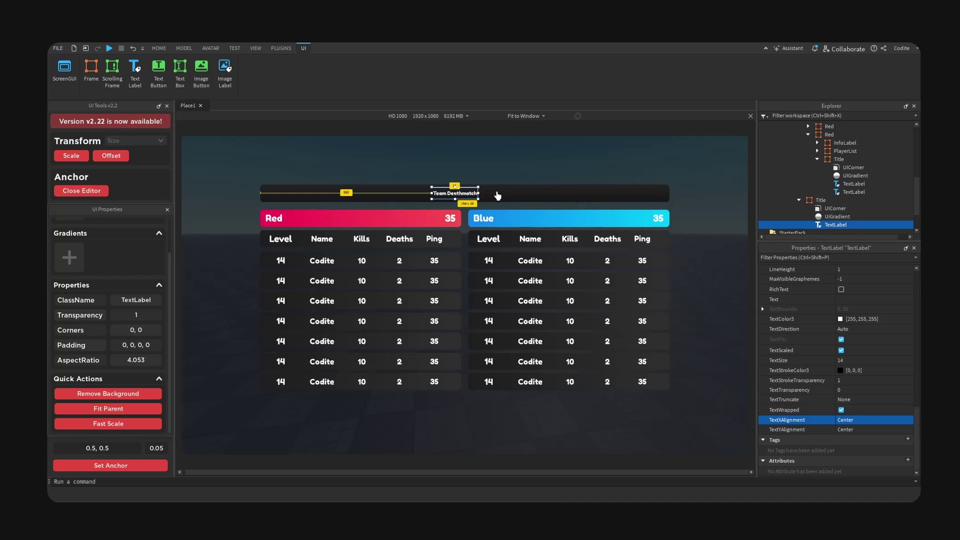
left_click_drag(500, 193, 499, 193)
left_click(119, 465)
- Append 0:50 to the Team Deathmatch label, widen it to fit and reapply its 0.5, 0.5 anchor
double_click(484, 192)
type("0")
type("0:50")
key("Return")
left_click_drag(496, 193, 507, 193)
left_click(110, 465)
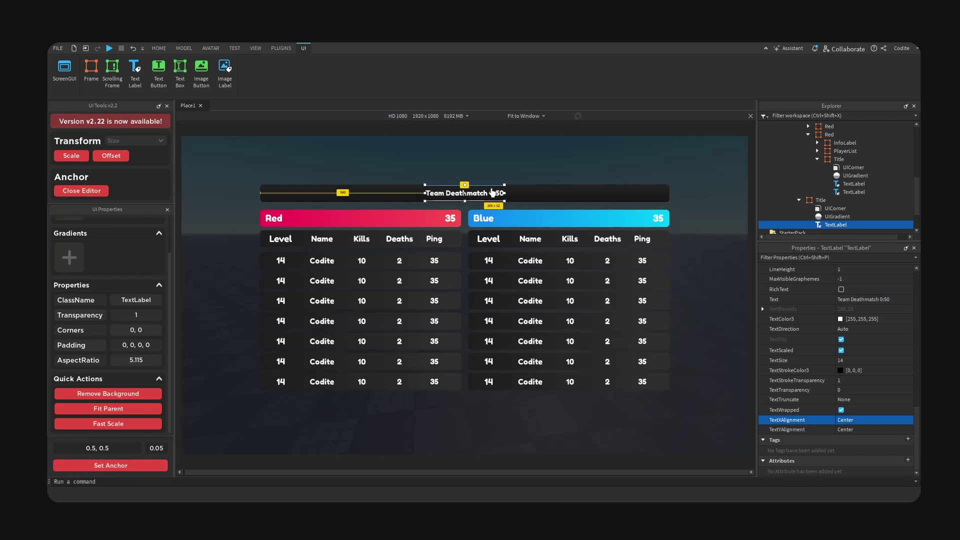
- Duplicate the Team Deathmatch label toward the right end of the main Title bar and change its text to Server: California
key("ctrl+d")
left_click_drag(492, 193, 621, 193)
double_click(615, 192)
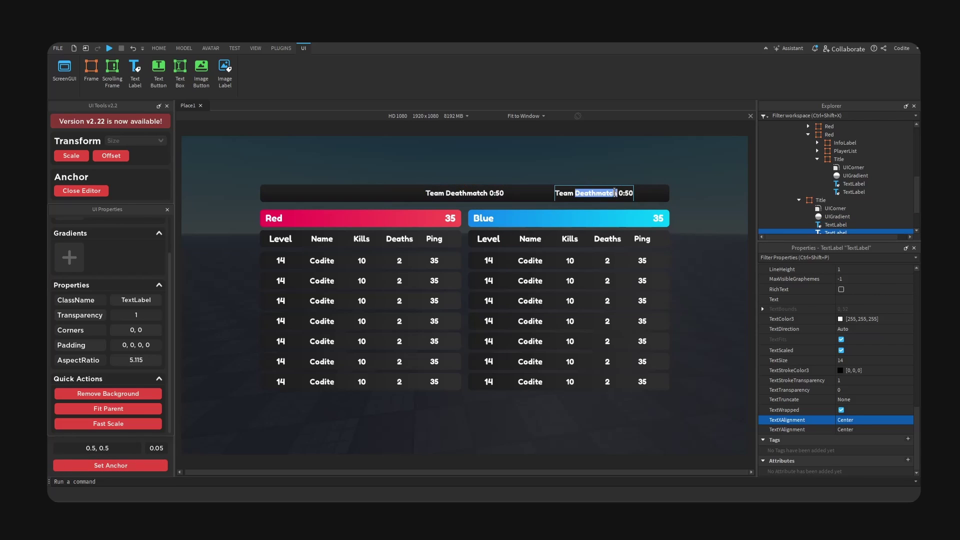
key("ctrl+a")
type("Server")
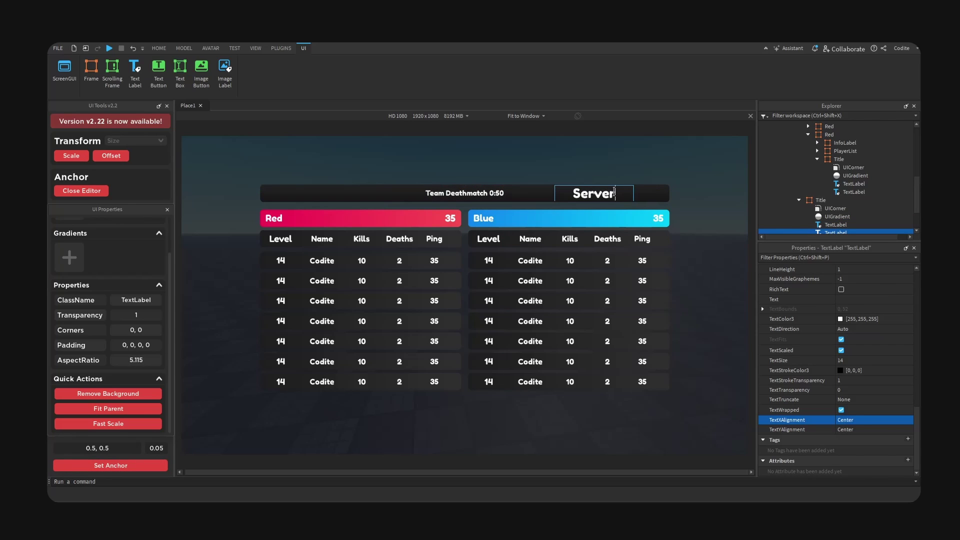
type(": Cali")
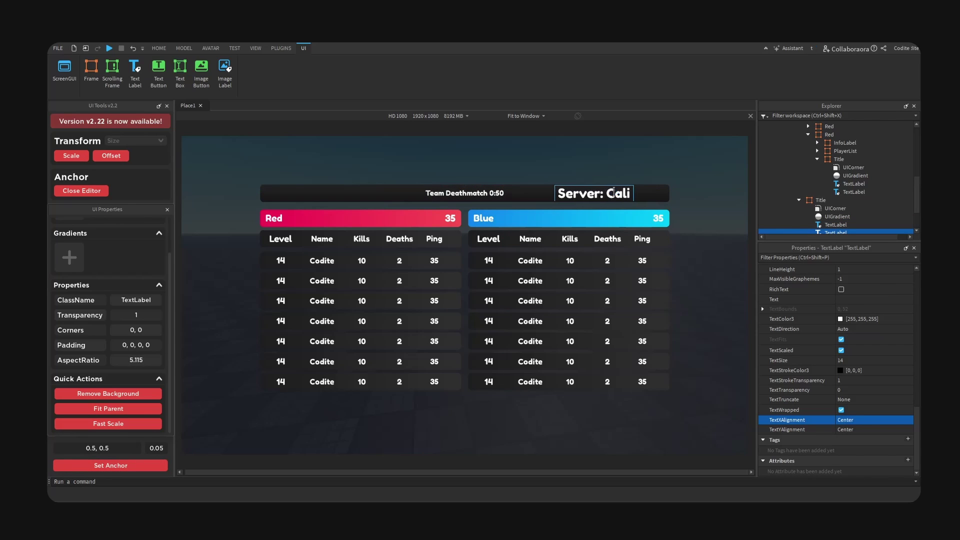
type("fornia")
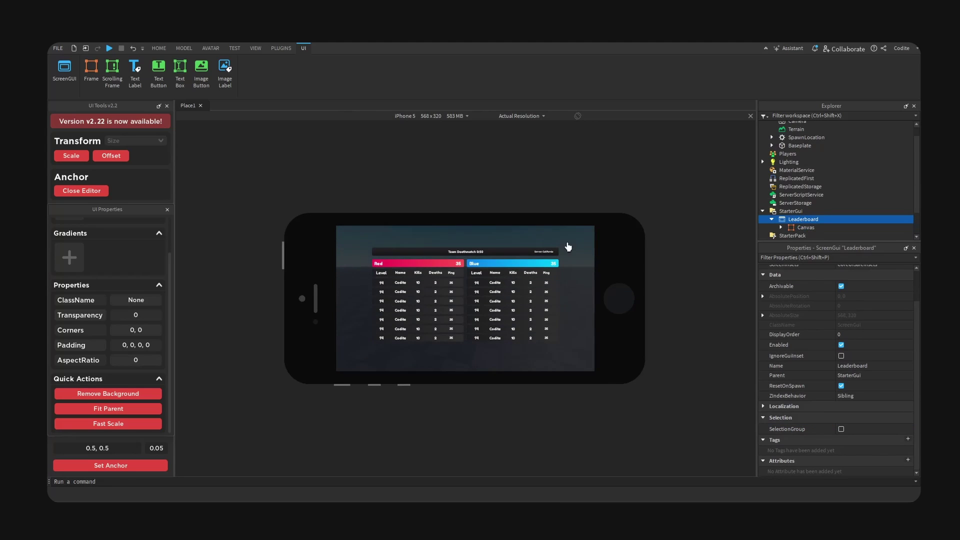
- Preview the leaderboard on the Samsung Tab A (2019, 10.1) device, scaled to fit the window
left_click(440, 116)
left_click(400, 320)
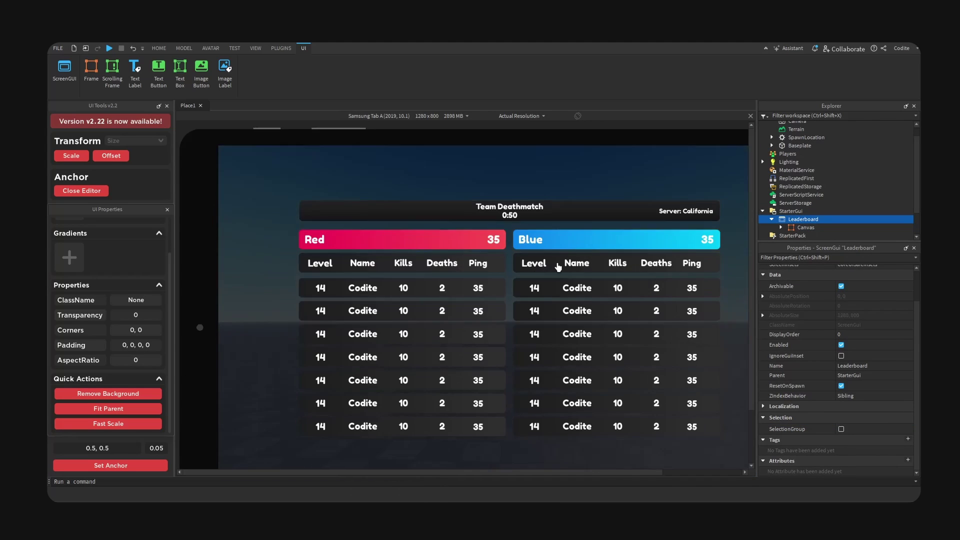
scroll(753, 315, "down", 1)
left_click(520, 116)
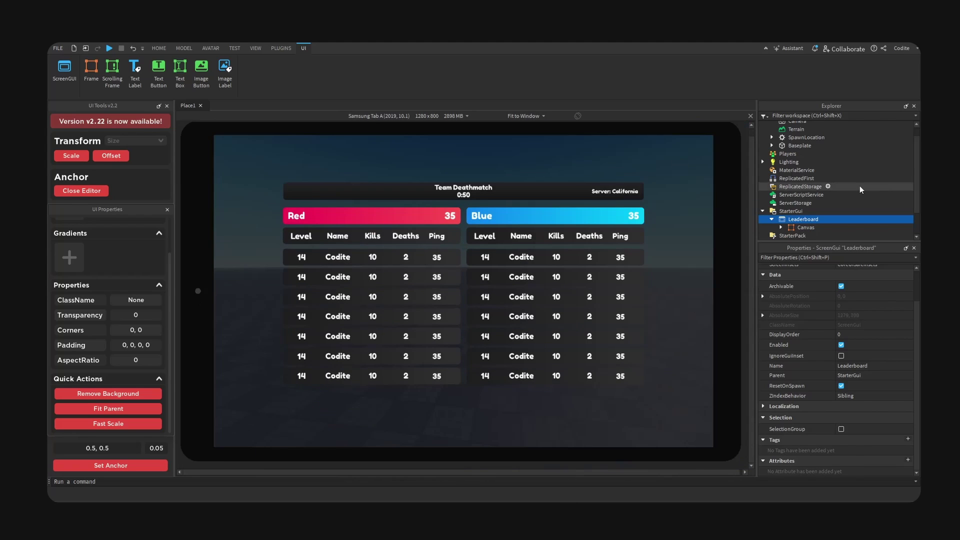
- Select and expand the Canvas frame, and return the device preview to HD 1080
left_click(800, 195)
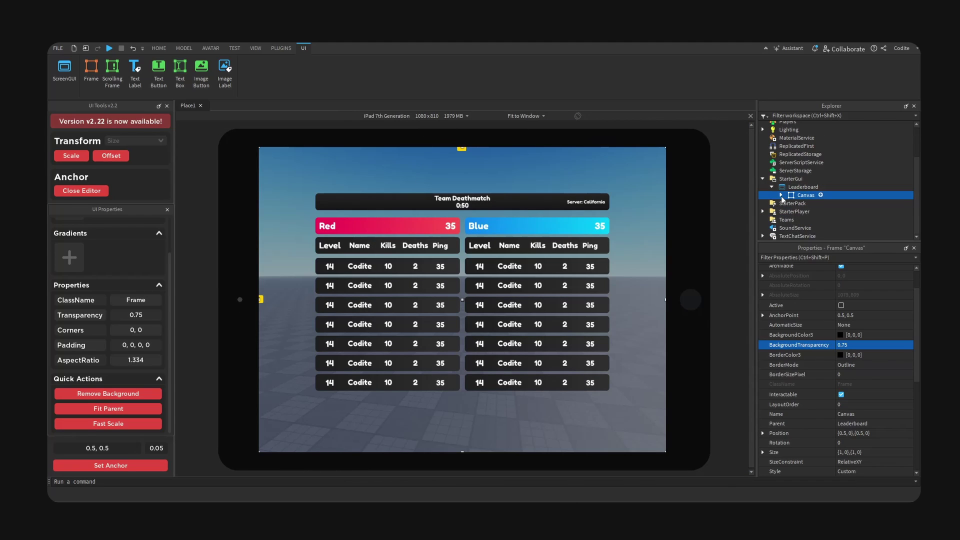
left_click(781, 195)
left_click(450, 116)
left_click(391, 444)
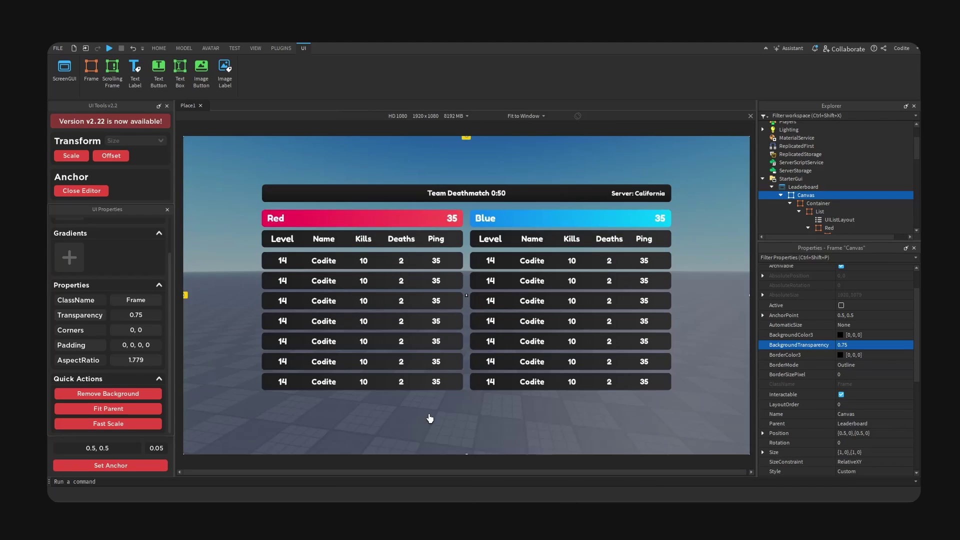
- Set the List frame's BackgroundTransparency to 0 and its BackgroundColor3 to dark grey, RGB 21, 21, 21
left_click(800, 211)
scroll(817, 212, "down", 1)
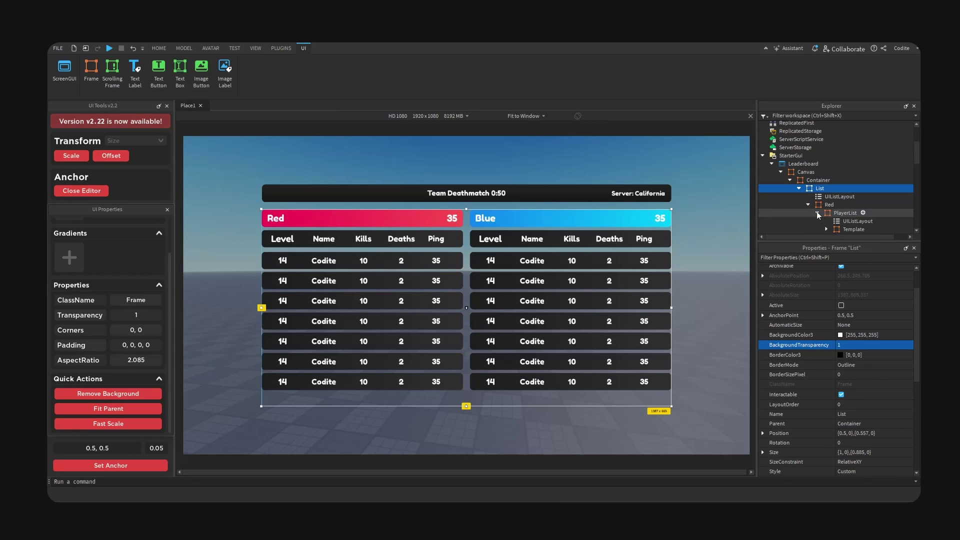
left_click(798, 188)
left_click(883, 346)
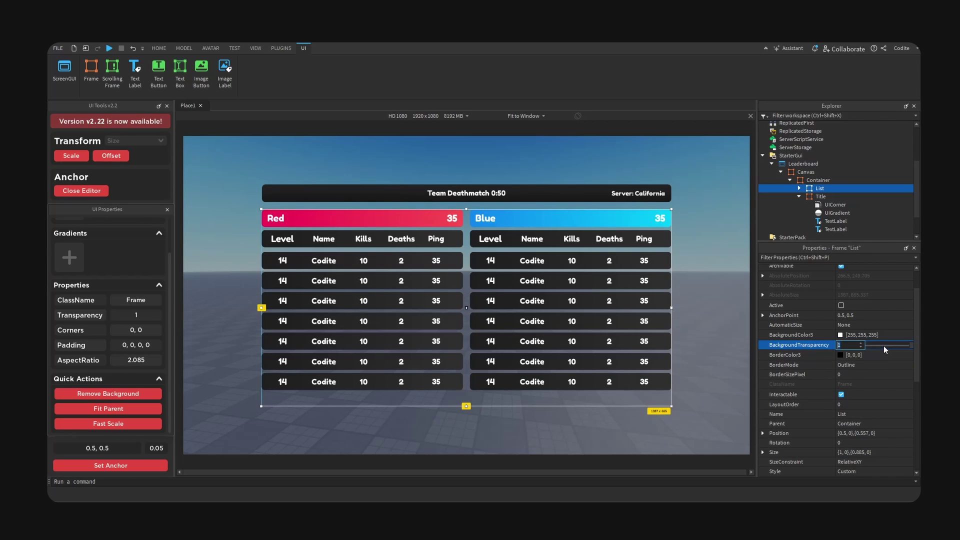
type("0")
key("Return")
left_click(840, 335)
left_click_drag(548, 176, 698, 184)
mouse_move(740, 264)
left_mouse_down()
mouse_move(729, 295)
mouse_move(733, 281)
left_mouse_up()
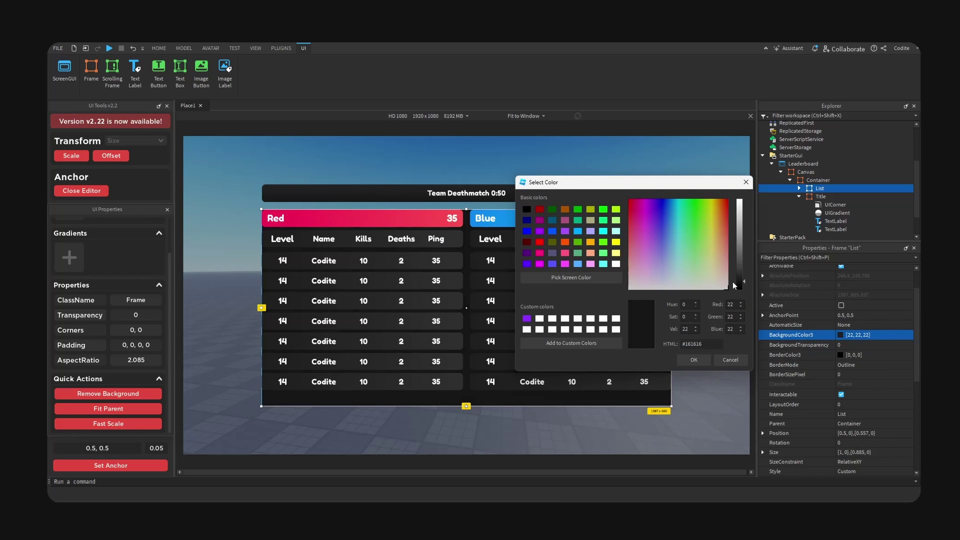
left_click(694, 360)
- Add a UICorner to the List frame
left_click(799, 196)
left_click(830, 188)
type("cor")
key("Return")
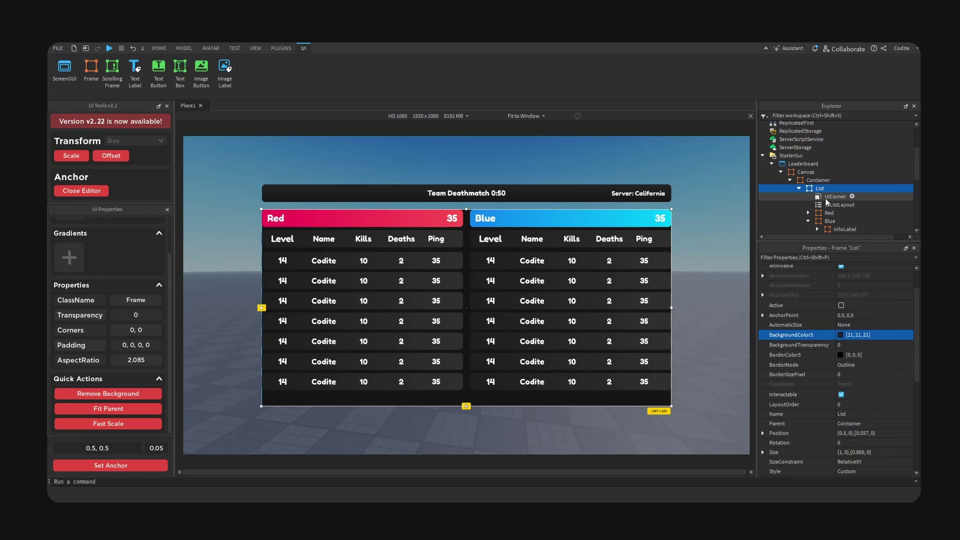
- Set the List frame's UICorner CornerRadius to a scale of 0.05 with offset 0
left_click(827, 197)
left_click(763, 281)
left_click(872, 301)
type("0")
left_click(879, 294)
type("0.1")
key("Tab")
left_click(865, 290)
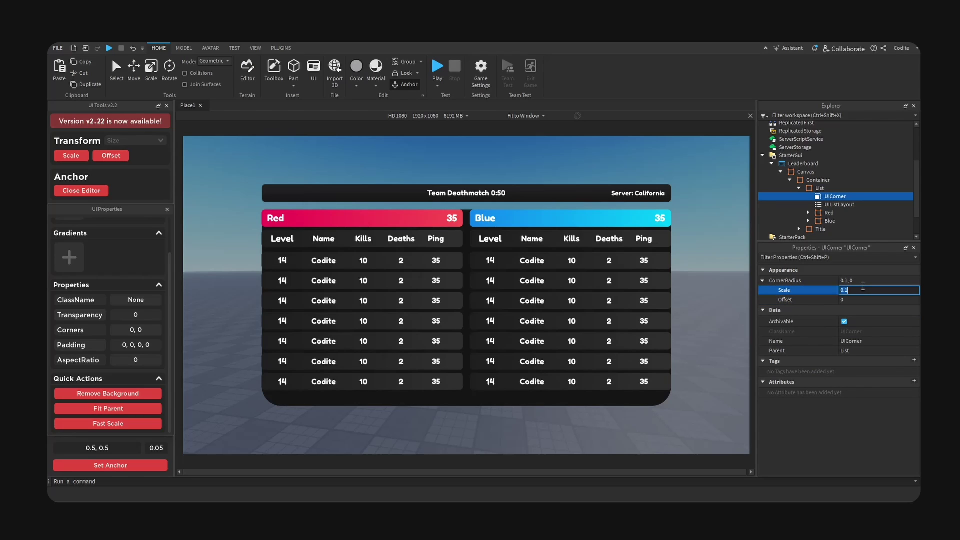
type("0.05")
key("Return")
left_click(819, 288)
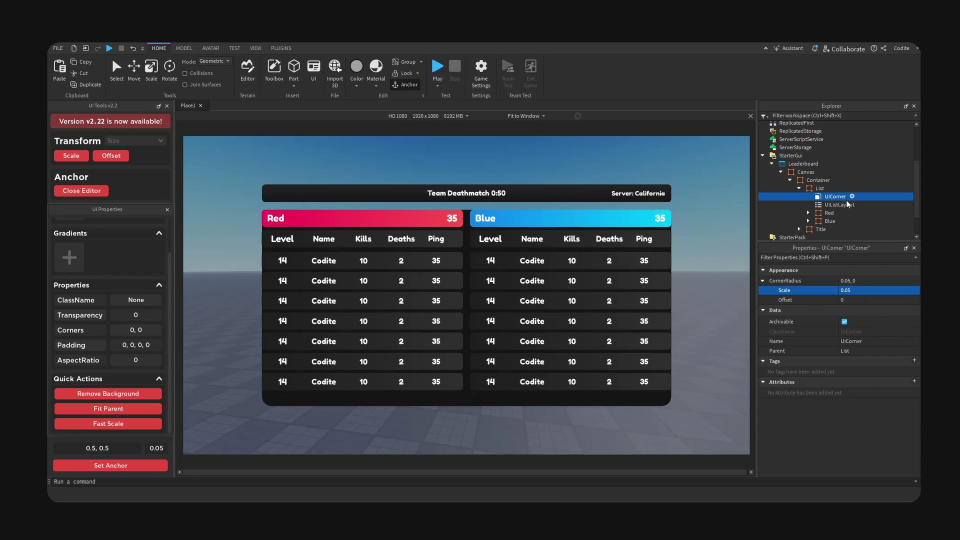
- Add a UIPadding to the List frame and set its PaddingTop scale to 0.02
left_click(820, 188)
left_click(831, 189)
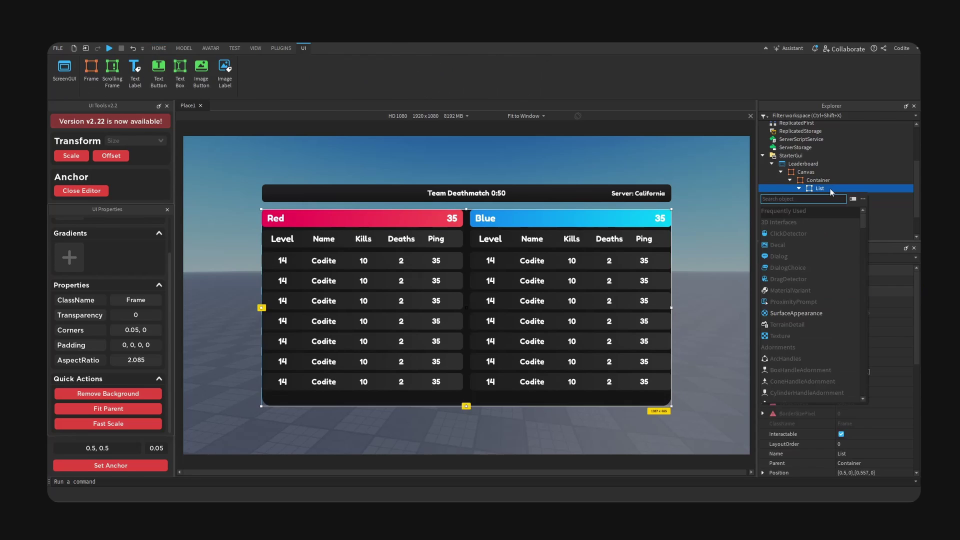
type("padd")
key("Return")
left_click(826, 213)
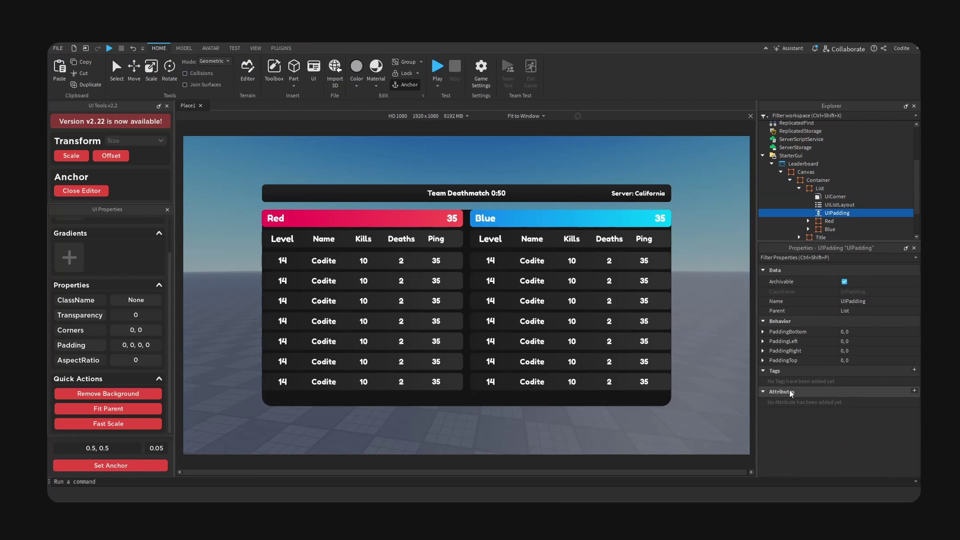
left_click(763, 360)
left_click(861, 370)
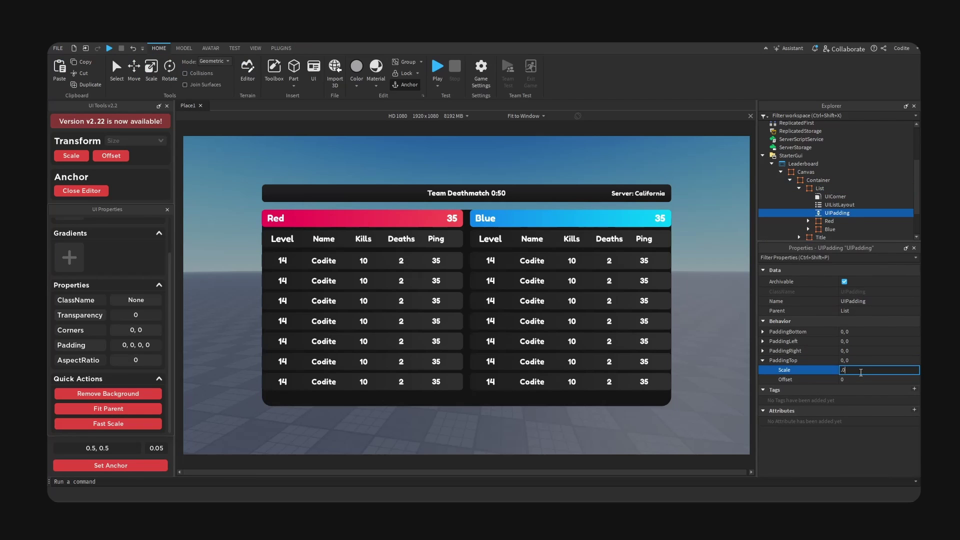
type(".02")
key("Return")
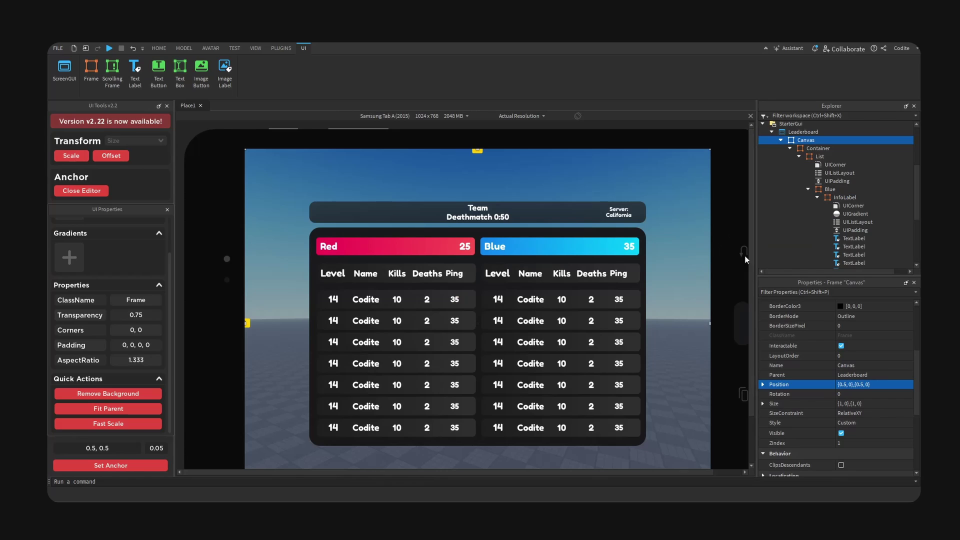
- Check the finished leaderboard's layout on the Samsung Tab A (2015) and Samsung Tab A (2019, 10.1) device previews
scroll(752, 256, "down", 2)
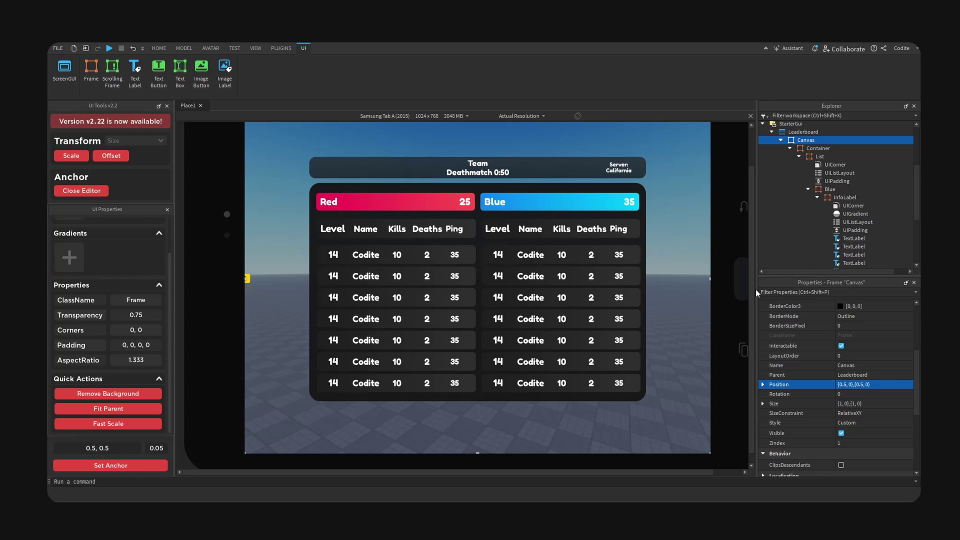
scroll(751, 265, "up", 2)
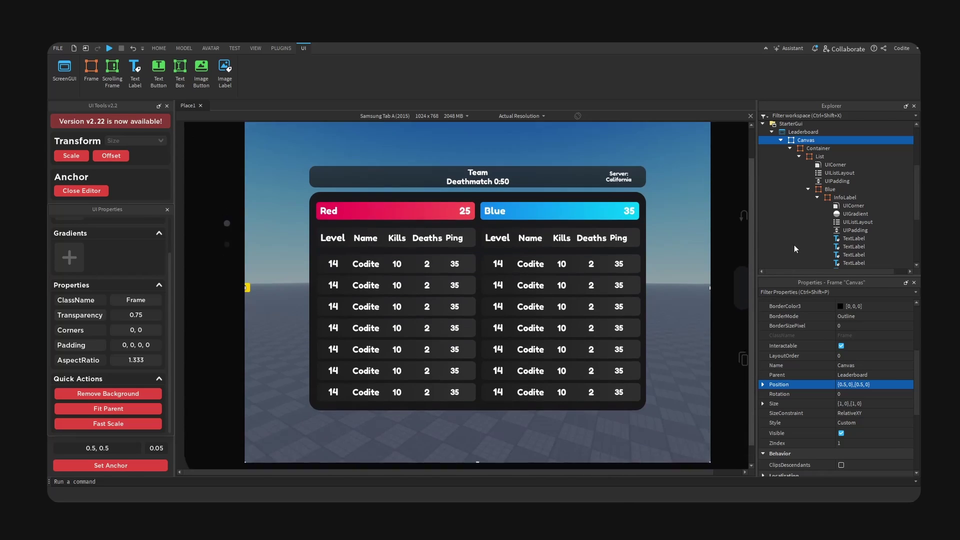
left_click(456, 118)
left_click(378, 374)
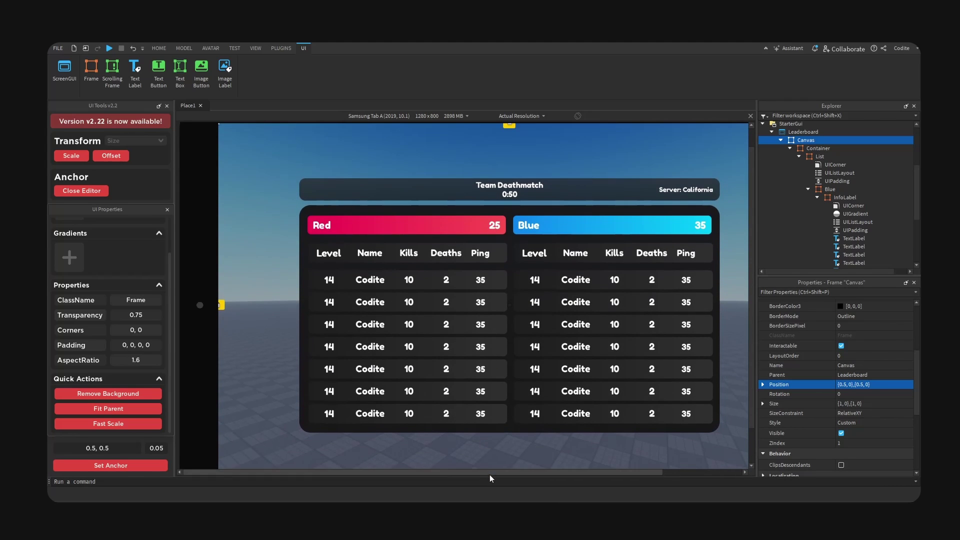
mouse_move(491, 473)
left_mouse_down()
mouse_move(654, 463)
mouse_move(508, 469)
left_mouse_up()
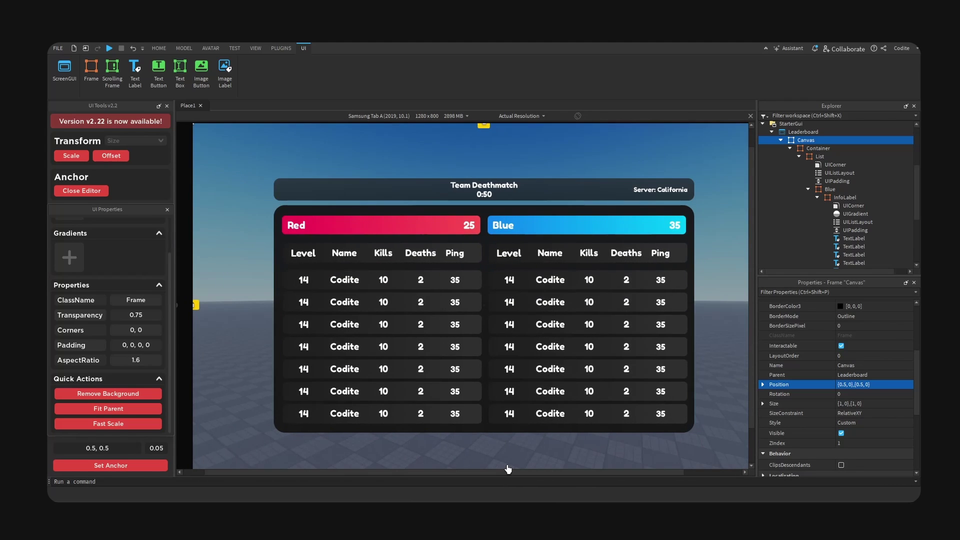